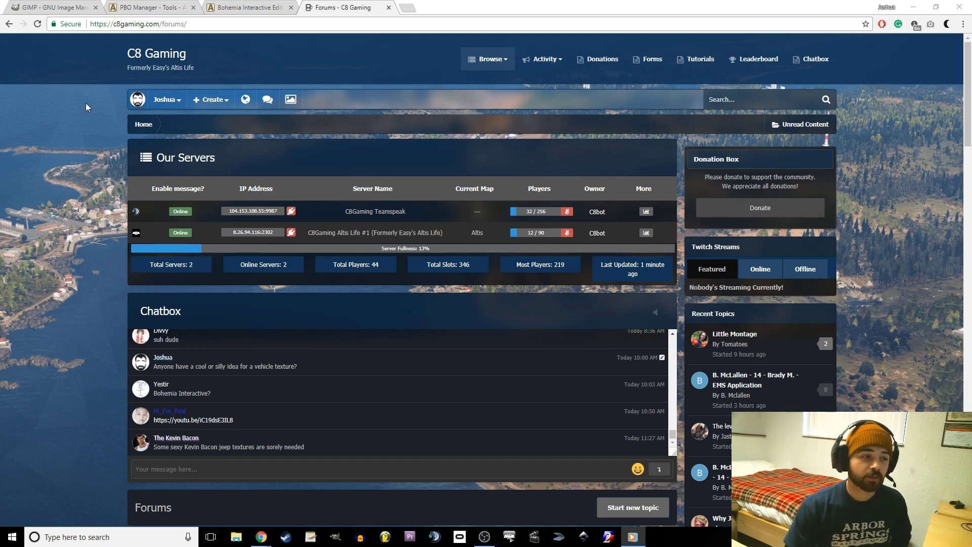
Switch Chrome from the C8 Gaming forum tab to the GIMP download page
{"action": "key", "text": "ctrl+1"}
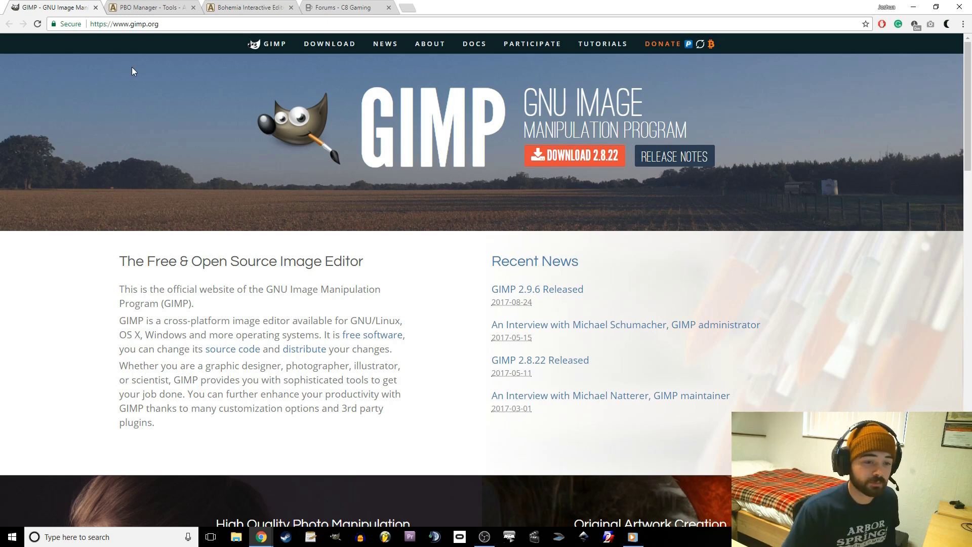
Look over the PBO Manager download page and the Bohemia Interactive editing tools page
{"action": "key", "text": "ctrl+Tab"}
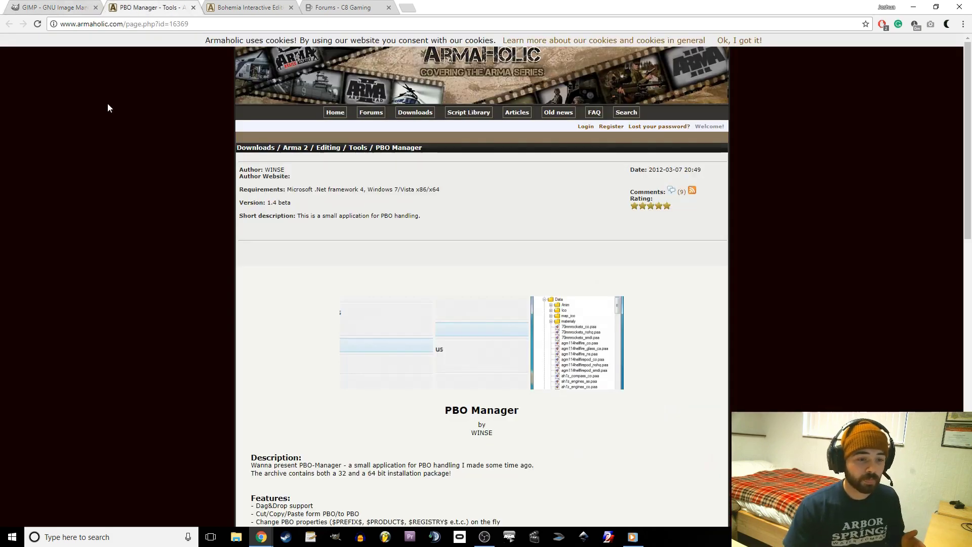
{"action": "scroll", "coordinate": [116, 197], "scroll_direction": "down", "scroll_amount": 6}
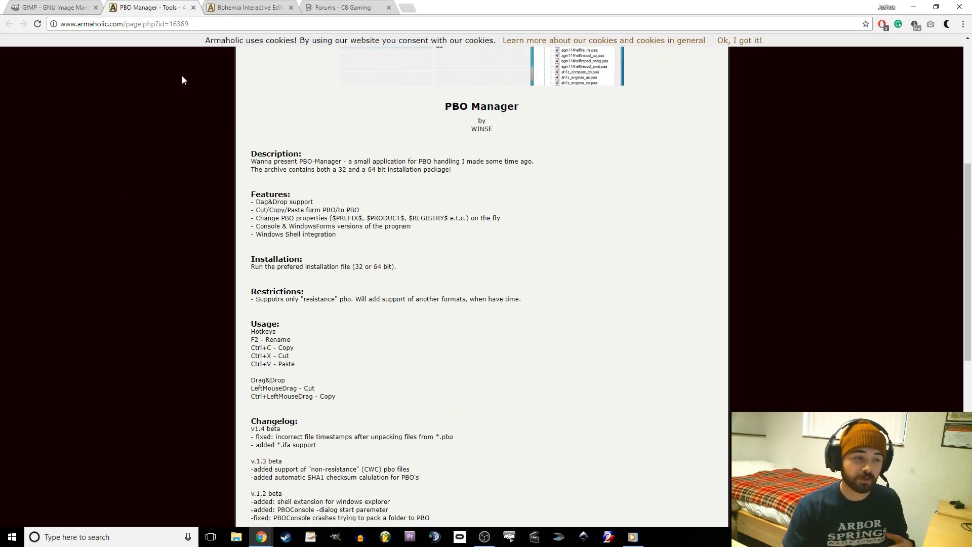
{"action": "left_click", "coordinate": [248, 5]}
{"action": "scroll", "coordinate": [160, 187], "scroll_direction": "down", "scroll_amount": 5}
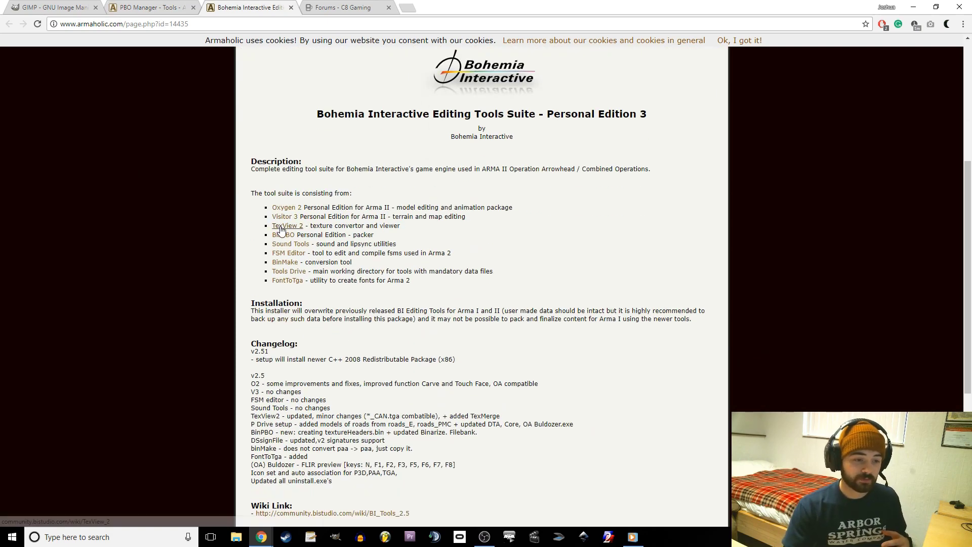
{"action": "scroll", "coordinate": [284, 230], "scroll_direction": "down", "scroll_amount": 4}
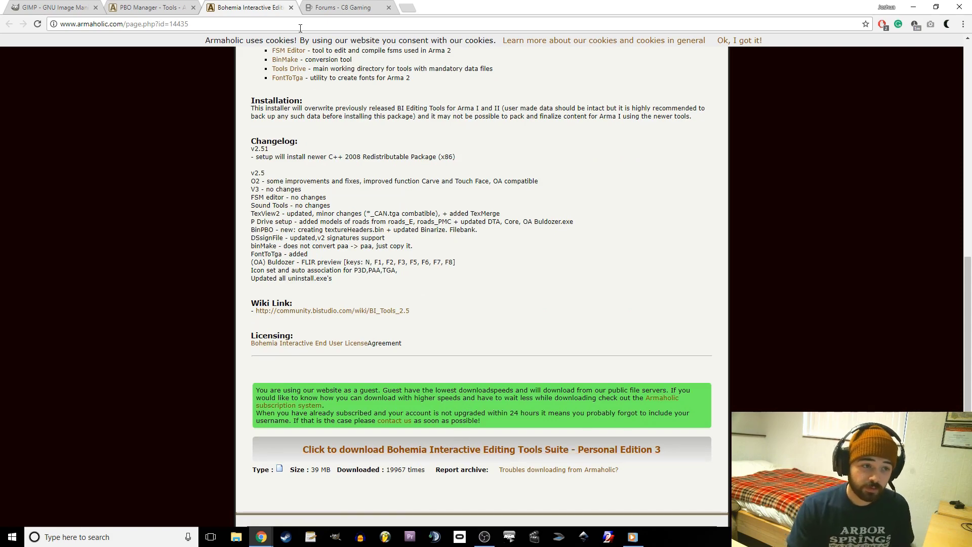
Close the Bohemia tools, PBO Manager and GIMP tabs and minimize Chrome
{"action": "left_click", "coordinate": [291, 8]}
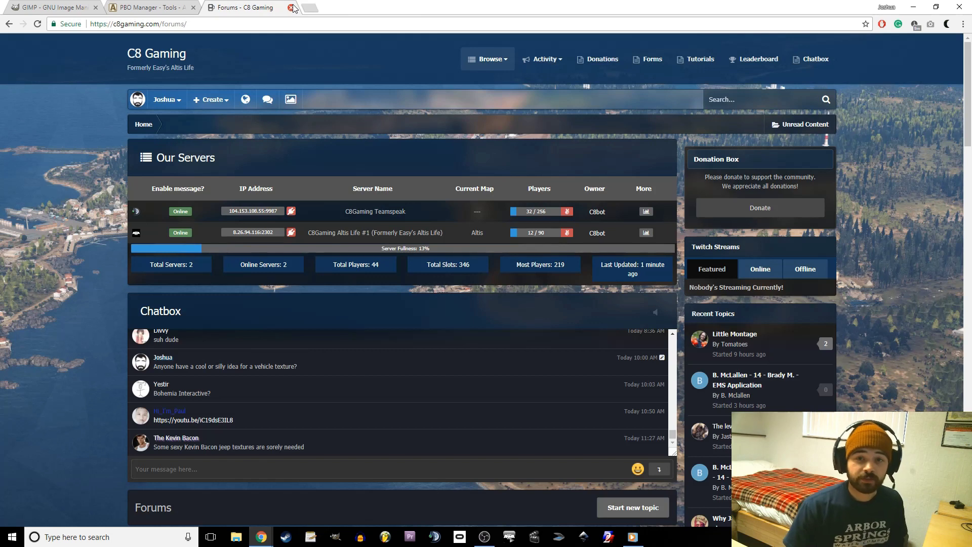
{"action": "left_click", "coordinate": [193, 8]}
{"action": "left_click", "coordinate": [96, 8]}
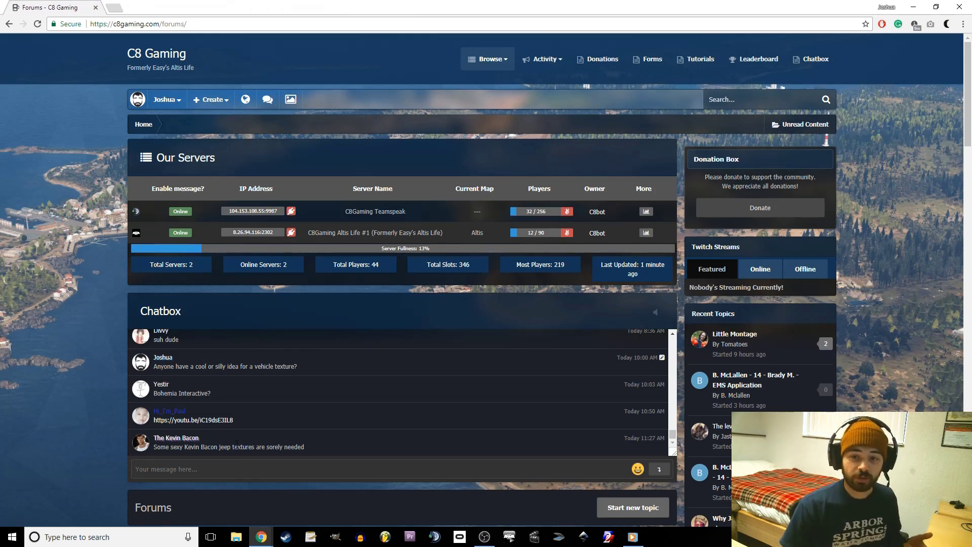
{"action": "left_click", "coordinate": [915, 7]}
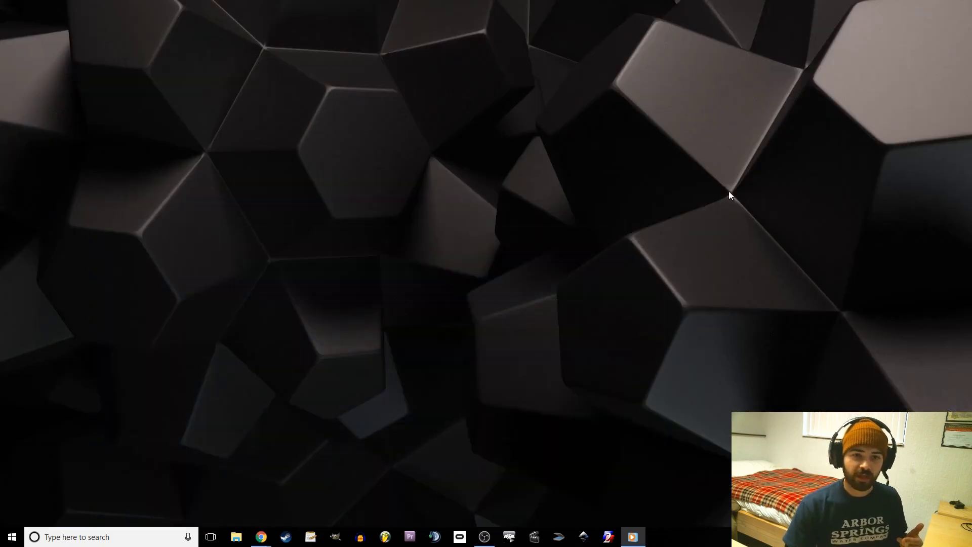
Open a maximized File Explorer and go into C:\Program Files (x86)\Steam
{"action": "left_click", "coordinate": [236, 537]}
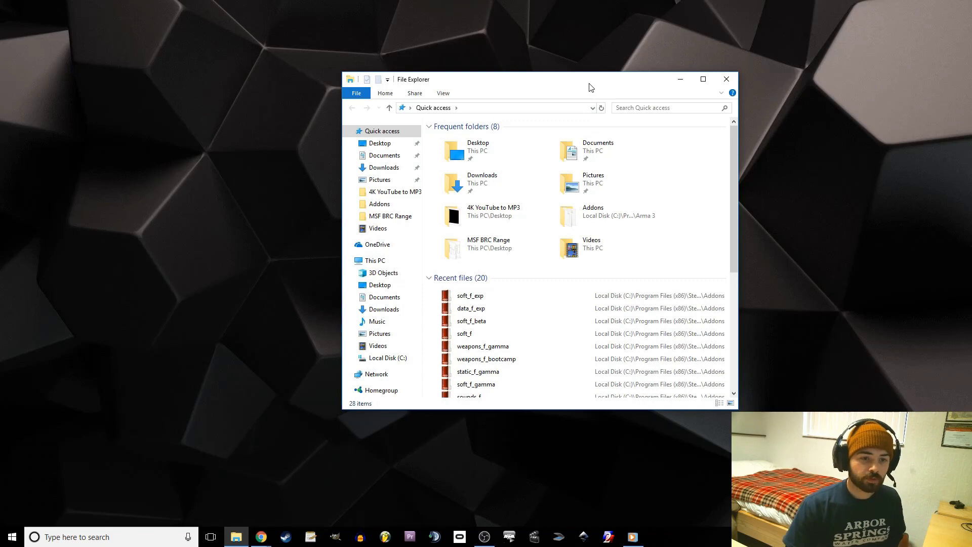
{"action": "double_click", "coordinate": [591, 88]}
{"action": "mouse_move", "coordinate": [379, 204]}
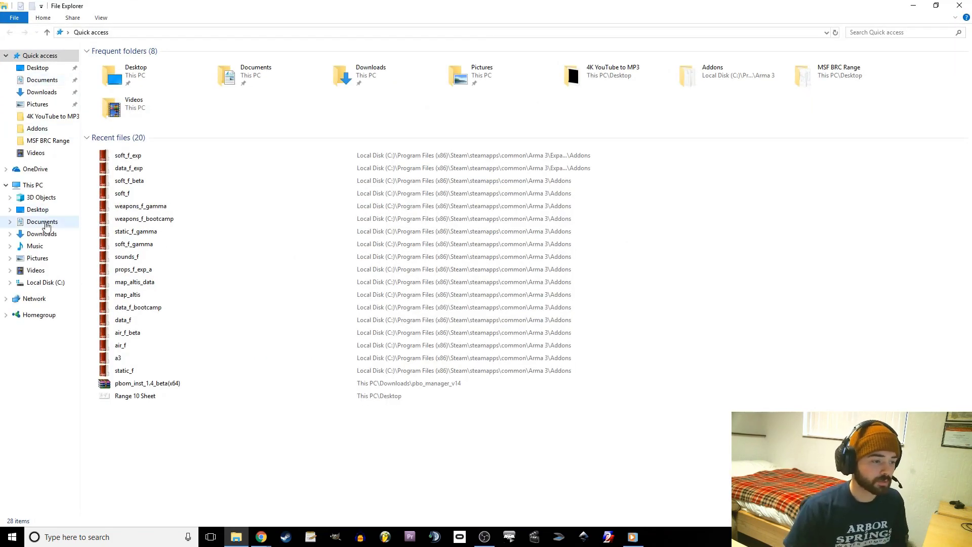
{"action": "left_click", "coordinate": [45, 223]}
{"action": "left_click", "coordinate": [46, 283]}
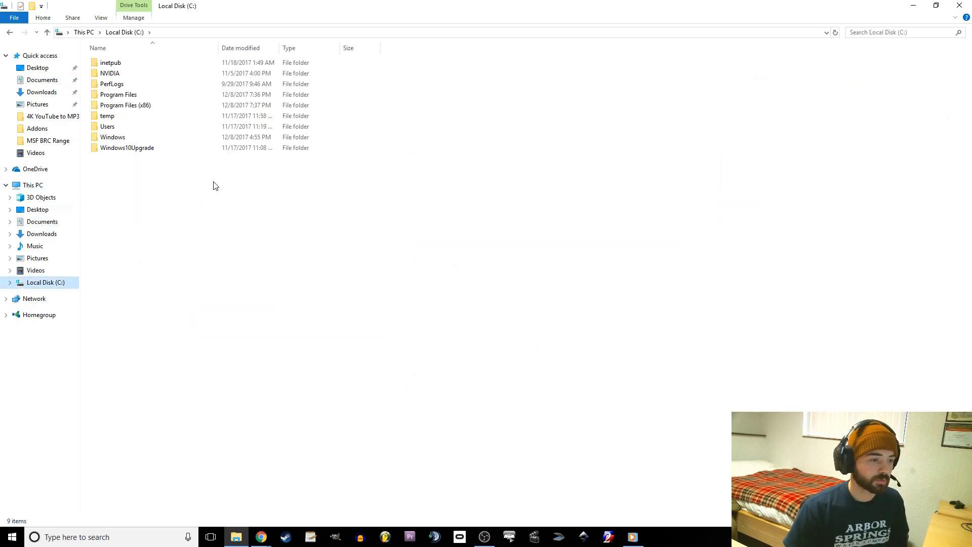
{"action": "double_click", "coordinate": [136, 106]}
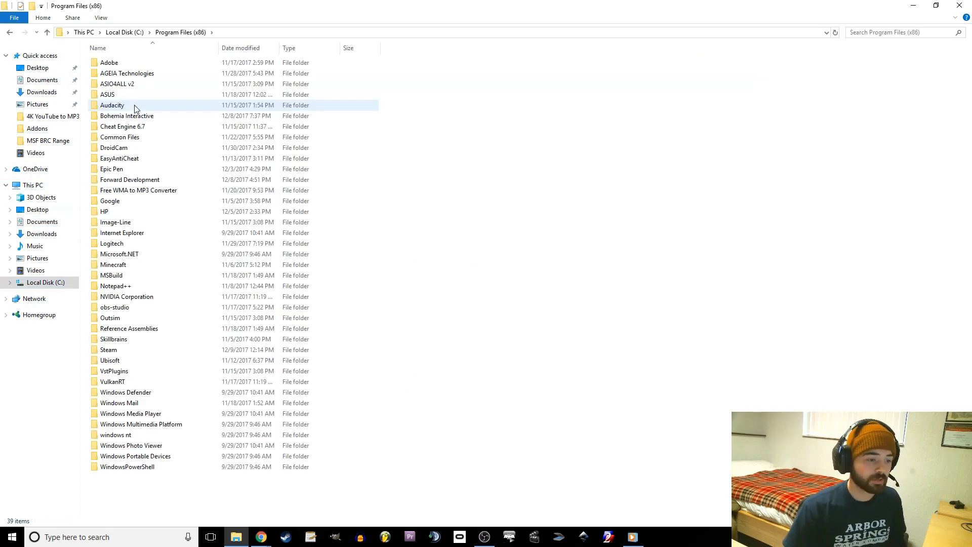
{"action": "double_click", "coordinate": [124, 352]}
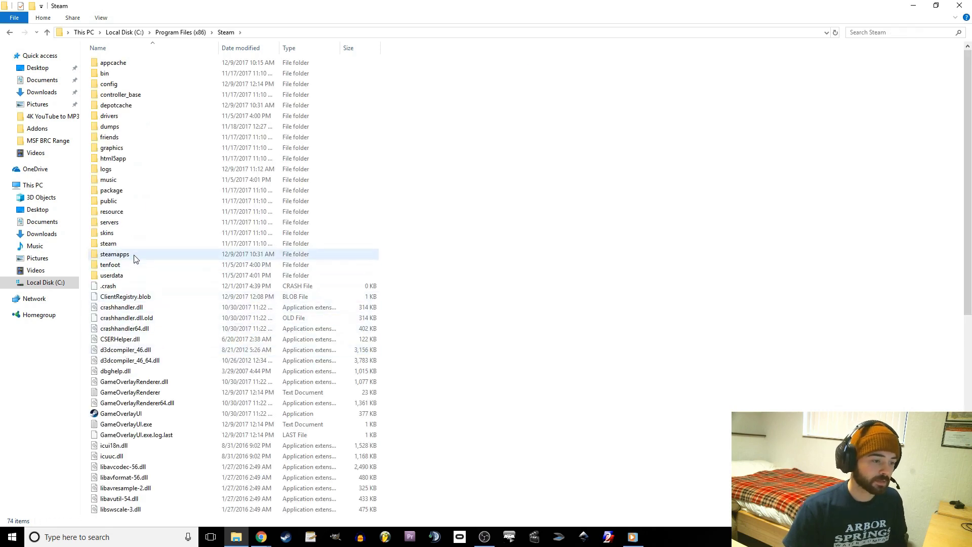
Continue into steamapps > common > Arma 3 > Expansion > Addons
{"action": "double_click", "coordinate": [135, 256]}
{"action": "double_click", "coordinate": [133, 63]}
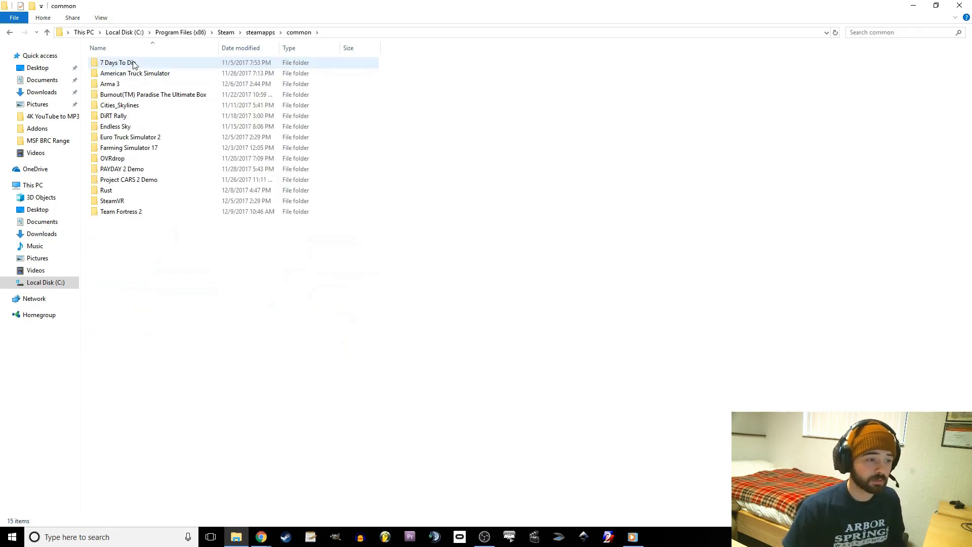
{"action": "double_click", "coordinate": [117, 84]}
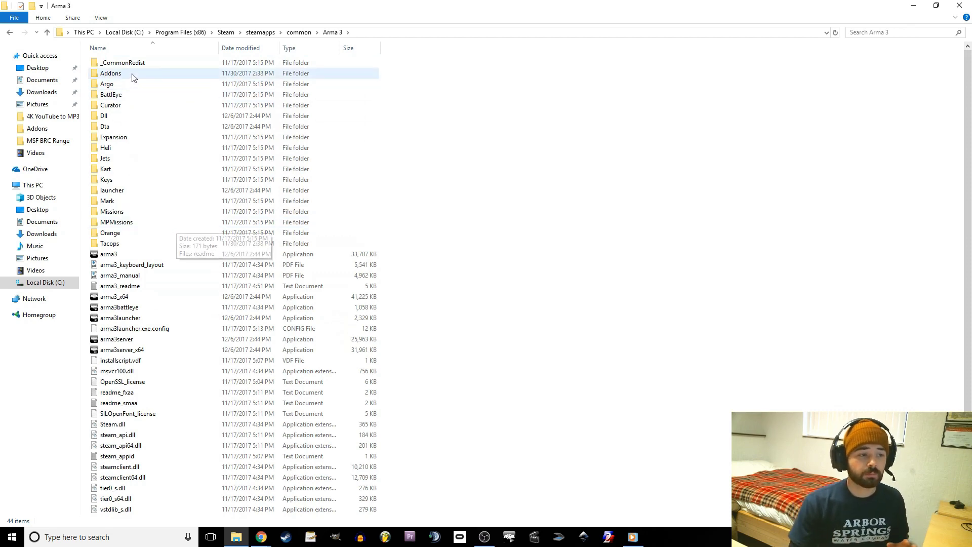
{"action": "key", "text": "XF86AudioLowerVolume"}
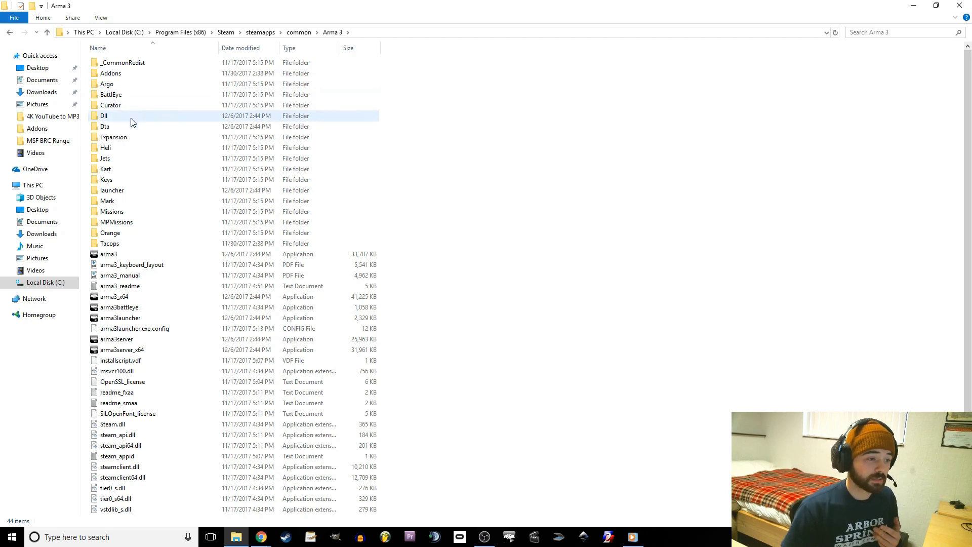
{"action": "double_click", "coordinate": [139, 139]}
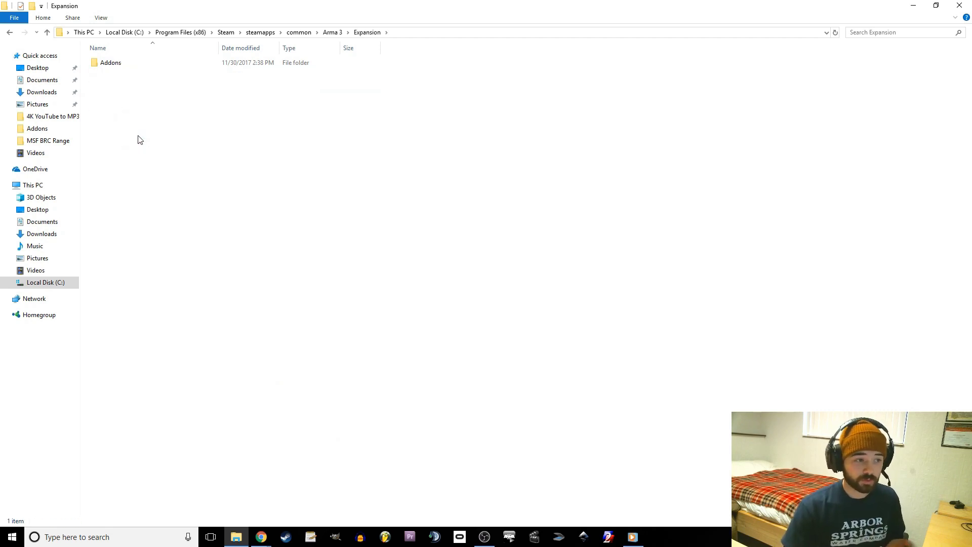
{"action": "double_click", "coordinate": [122, 67]}
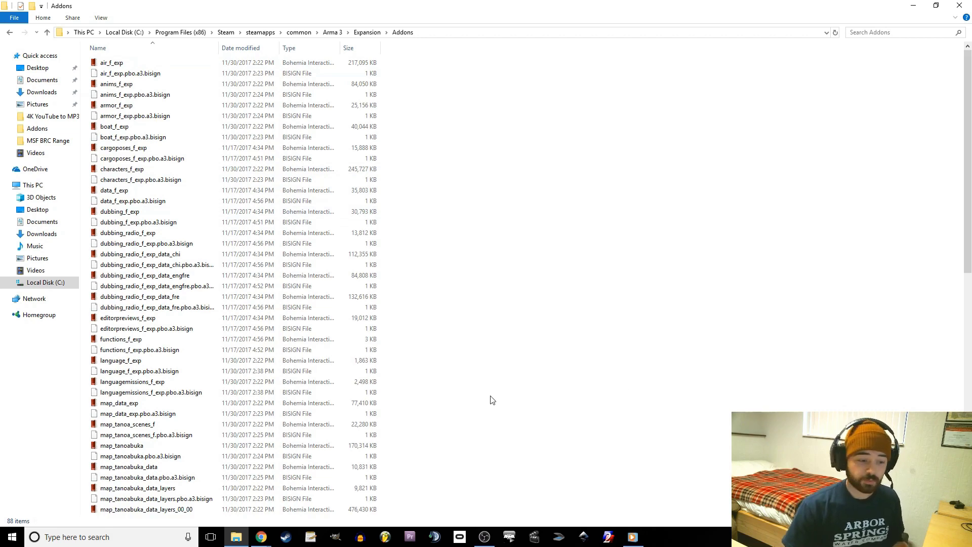
{"action": "left_click", "coordinate": [261, 536]}
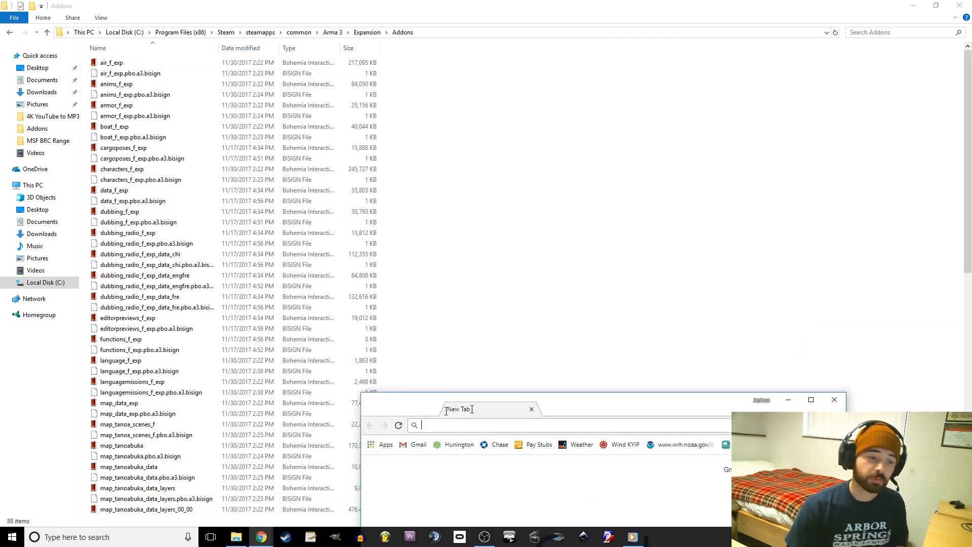
Maximize the new browser window and reach the Bohemia Interactive community wiki via bistudio.com
{"action": "left_click_drag", "start_coordinate": [446, 411], "coordinate": [242, 3]}
{"action": "type", "text": "bi"}
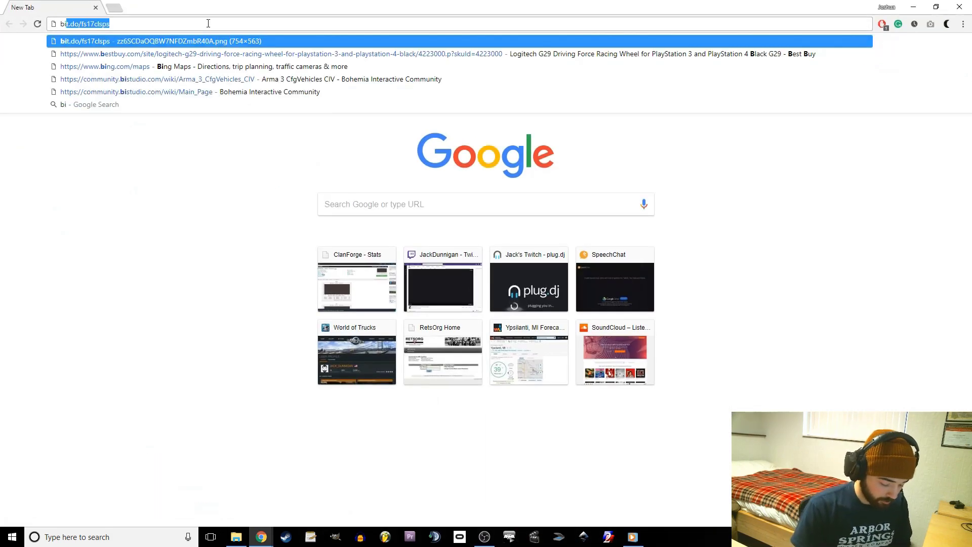
{"action": "type", "text": "studio"}
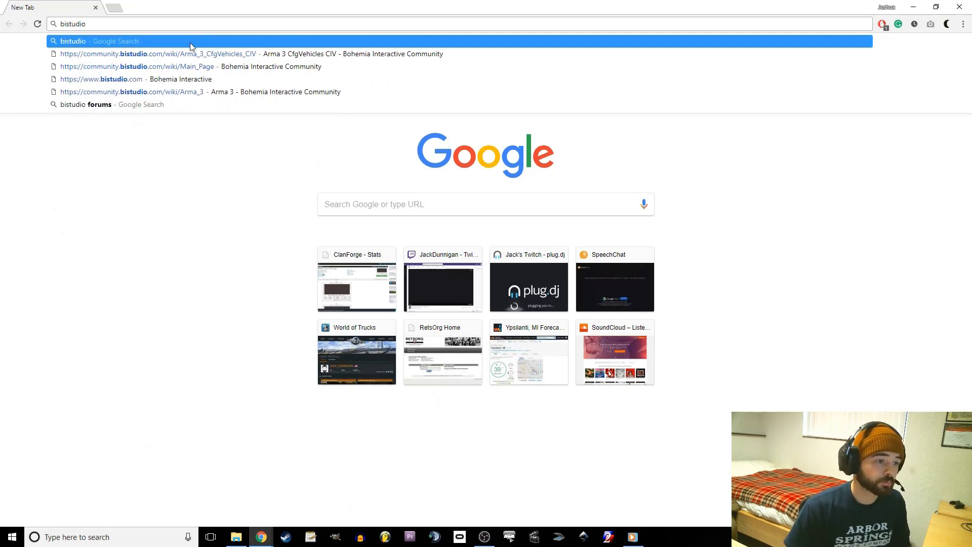
{"action": "type", "text": "."}
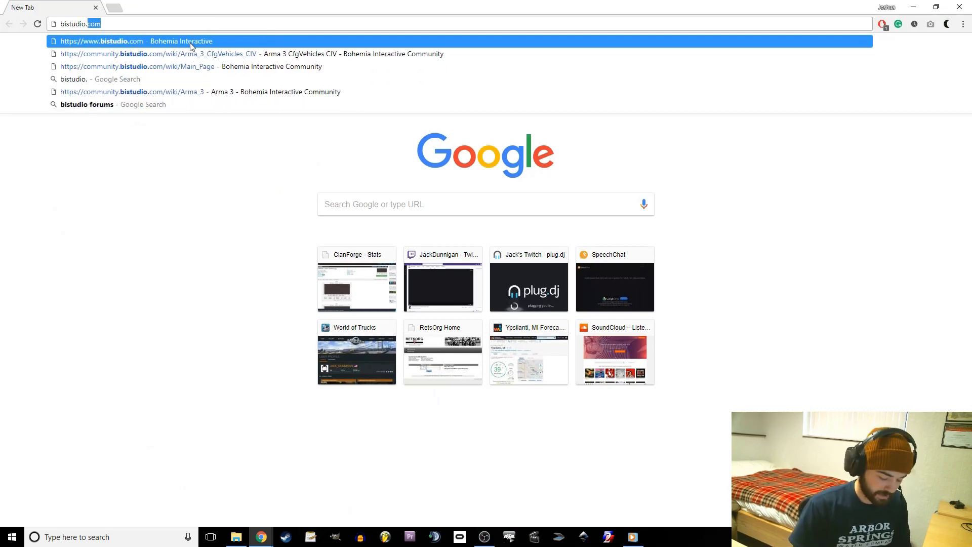
{"action": "key", "text": "Return"}
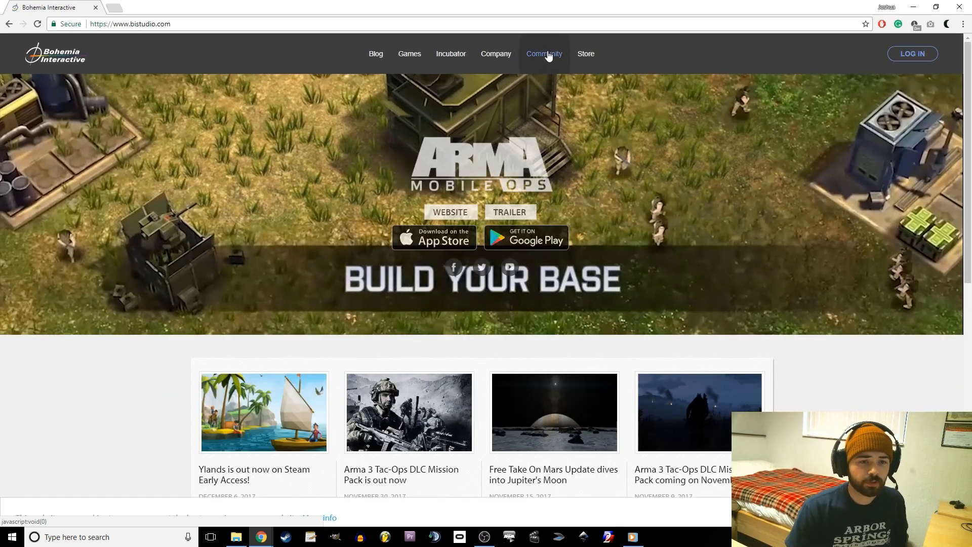
{"action": "left_click", "coordinate": [549, 57]}
{"action": "left_click", "coordinate": [544, 119]}
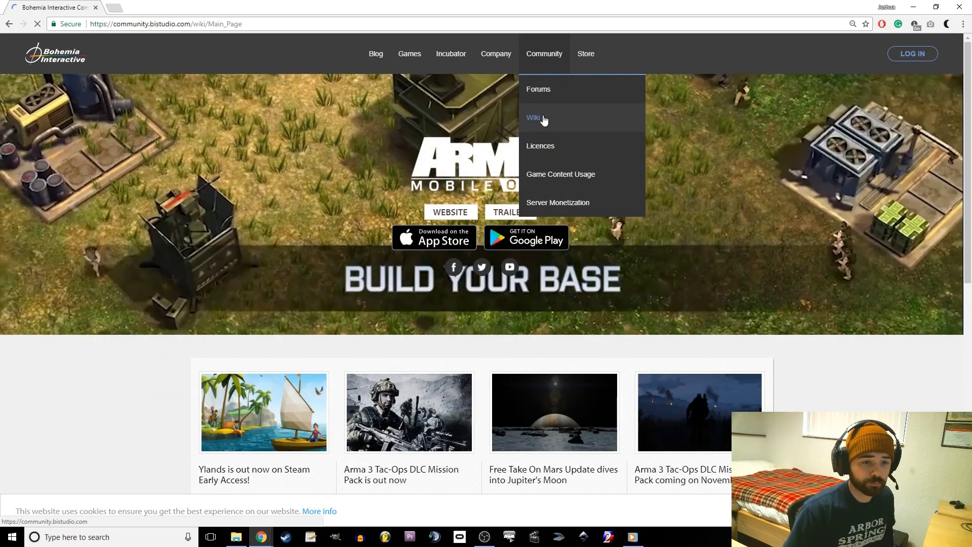
Search the wiki for 'assets' and open the Arma 3 civilian vehicles list
{"action": "left_click", "coordinate": [900, 98]}
{"action": "type", "text": "assets"}
{"action": "key", "text": "Return"}
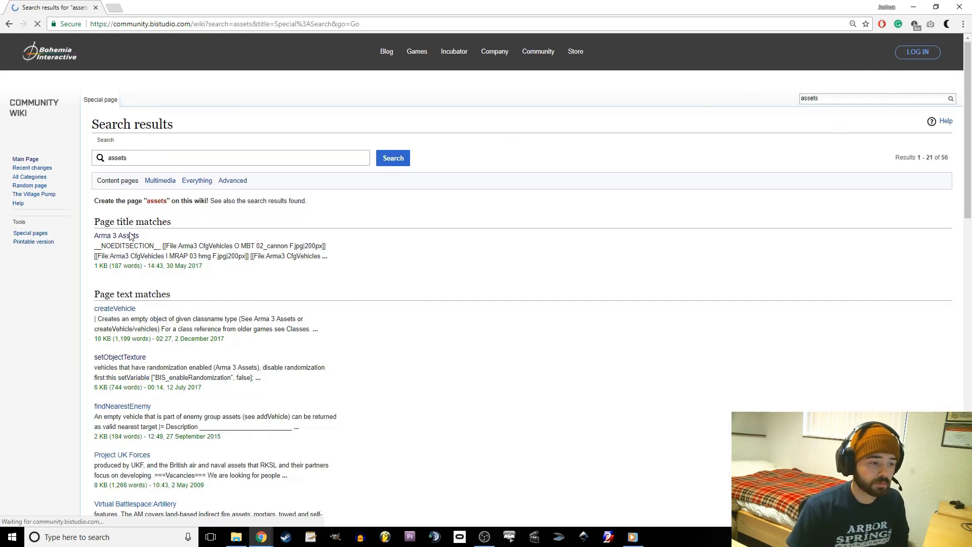
{"action": "left_click", "coordinate": [112, 236]}
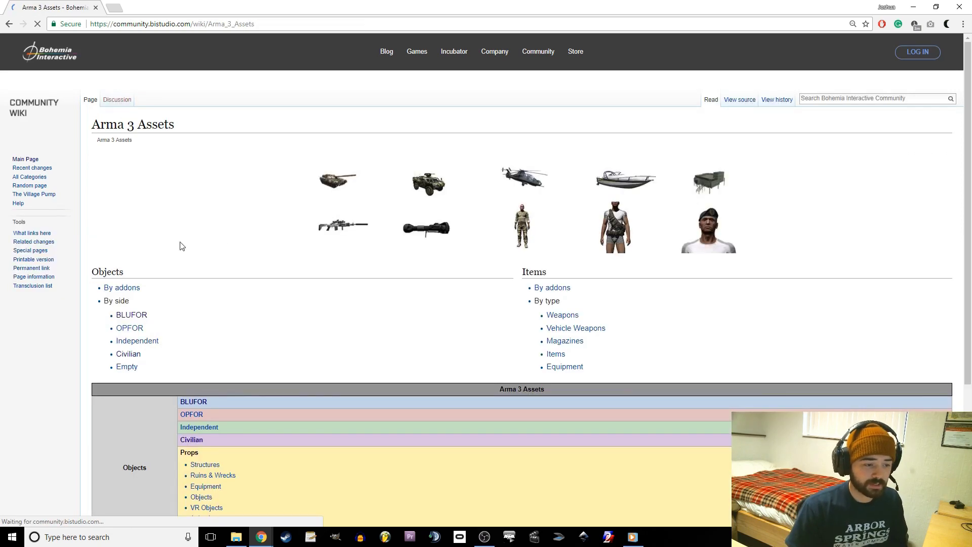
{"action": "scroll", "coordinate": [243, 232], "scroll_direction": "down", "scroll_amount": 2}
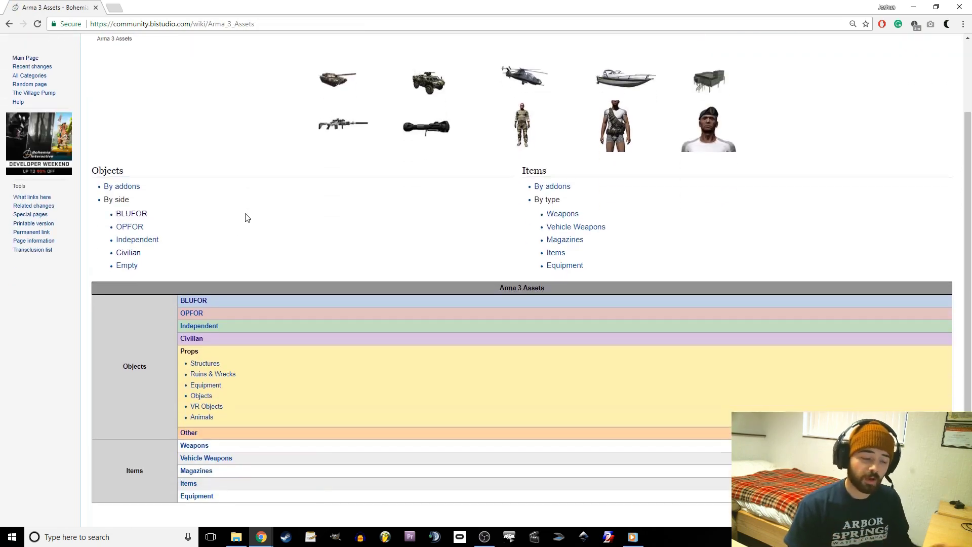
{"action": "left_click", "coordinate": [191, 339]}
Find the MB 4WD entry, class C_Offroad_02_unarmed_F, on the page
{"action": "key", "text": "ctrl+f"}
{"action": "type", "text": "m"}
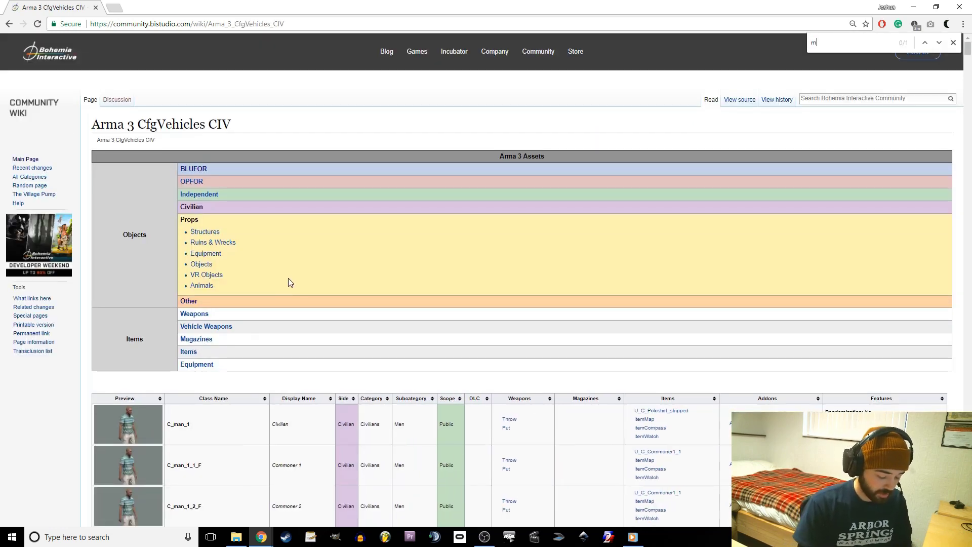
{"action": "type", "text": "b4wd"}
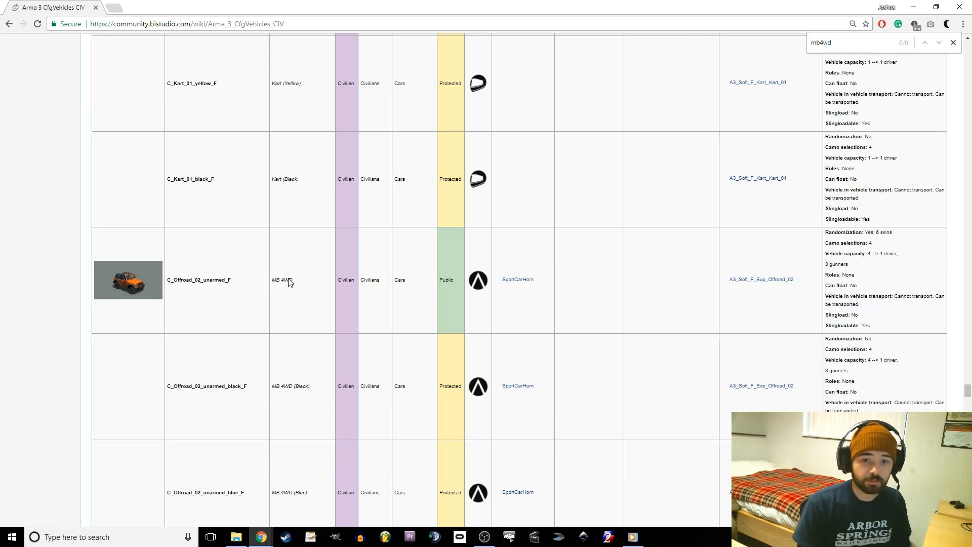
{"action": "type", "text": "b"}
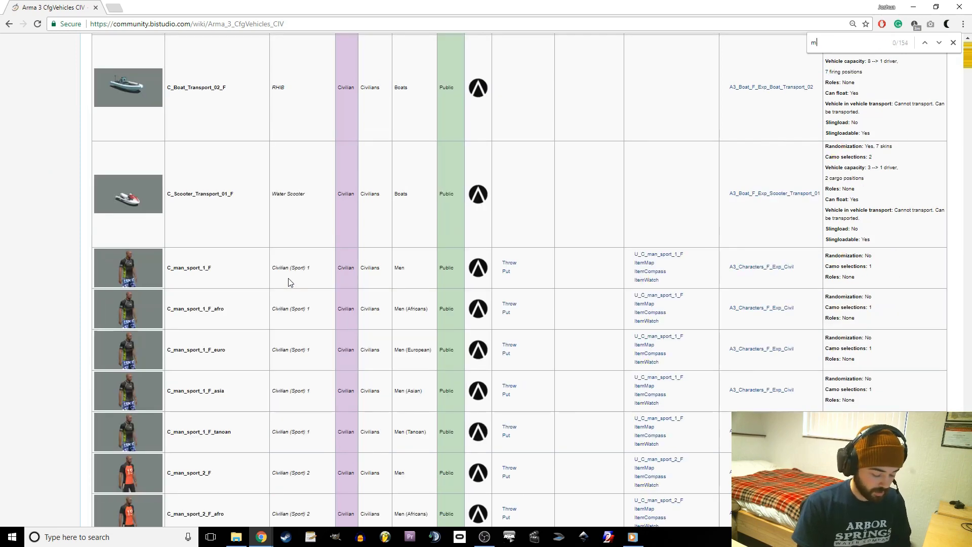
{"action": "type", "text": " d"}
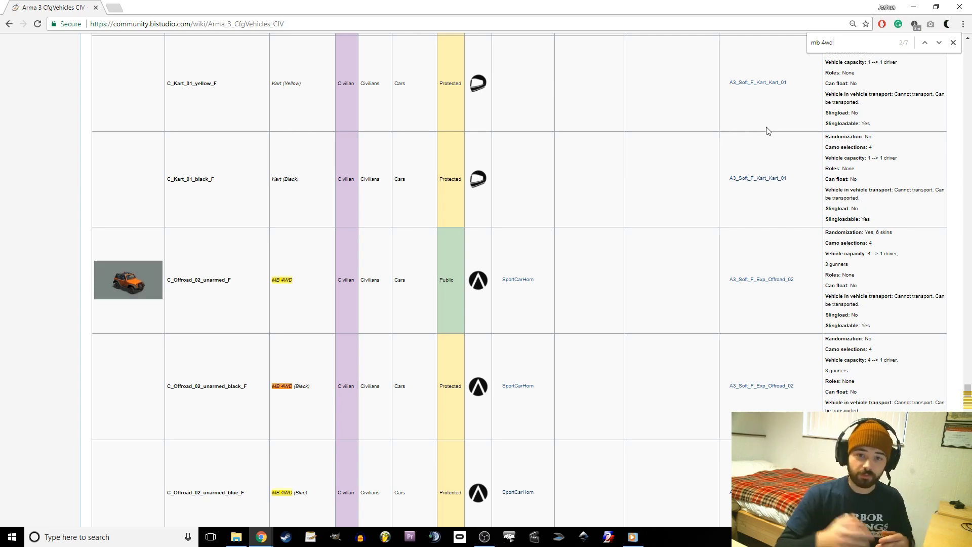
{"action": "left_click", "coordinate": [914, 7]}
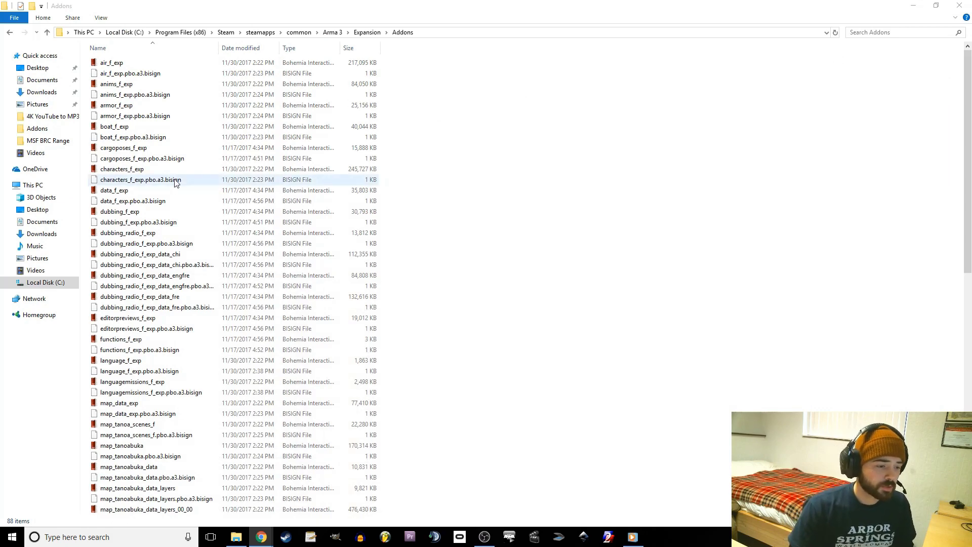
Open soft_f_exp.pbo from the Addons folder in a maximized PBO Manager
{"action": "scroll", "coordinate": [152, 228], "scroll_direction": "down", "scroll_amount": 4}
{"action": "scroll", "coordinate": [149, 229], "scroll_direction": "down", "scroll_amount": 5}
{"action": "scroll", "coordinate": [148, 230], "scroll_direction": "down", "scroll_amount": 6}
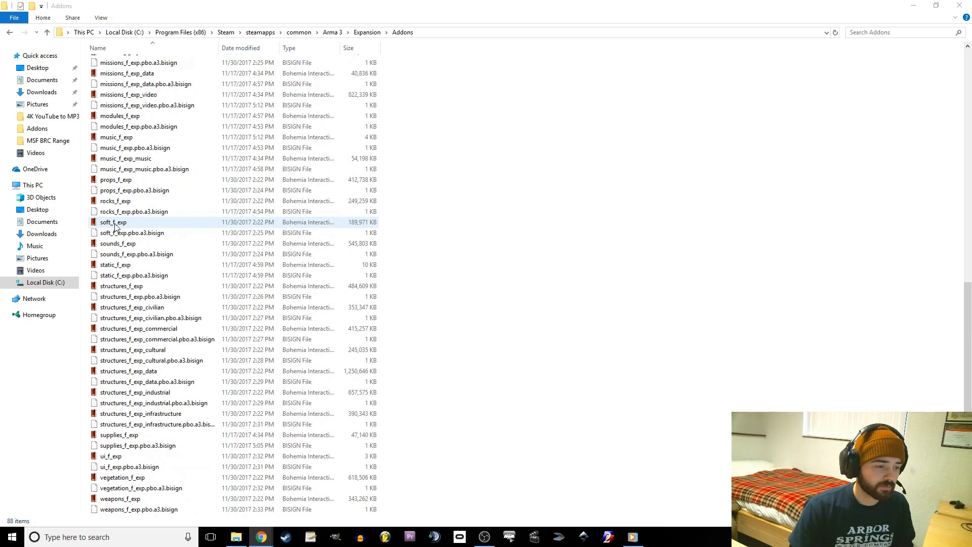
{"action": "left_click", "coordinate": [134, 223]}
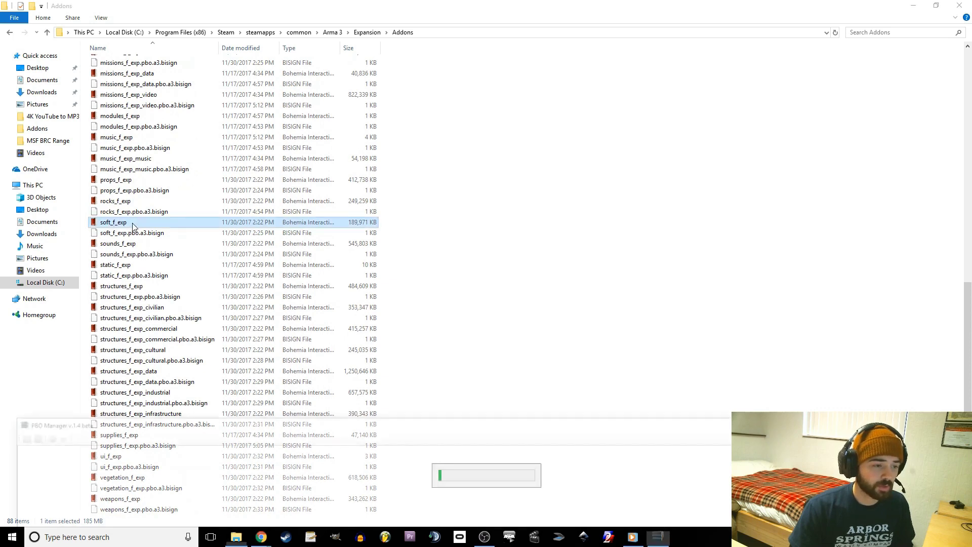
{"action": "left_click", "coordinate": [659, 537]}
{"action": "left_click_drag", "start_coordinate": [292, 427], "coordinate": [337, 3]}
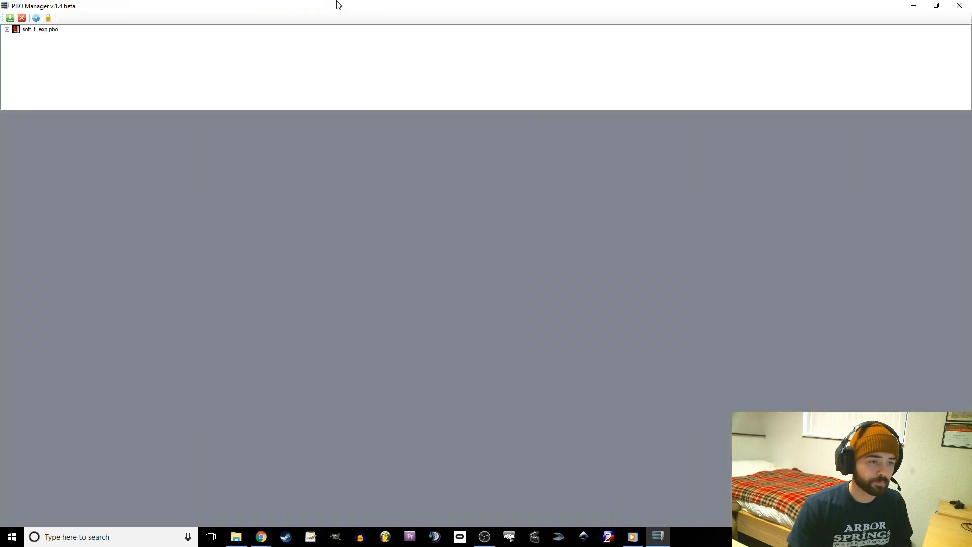
Expand Offroad_02 > Data and open offroad_02_ext_orange_co.paa in Texture Viewer
{"action": "left_click", "coordinate": [7, 29]}
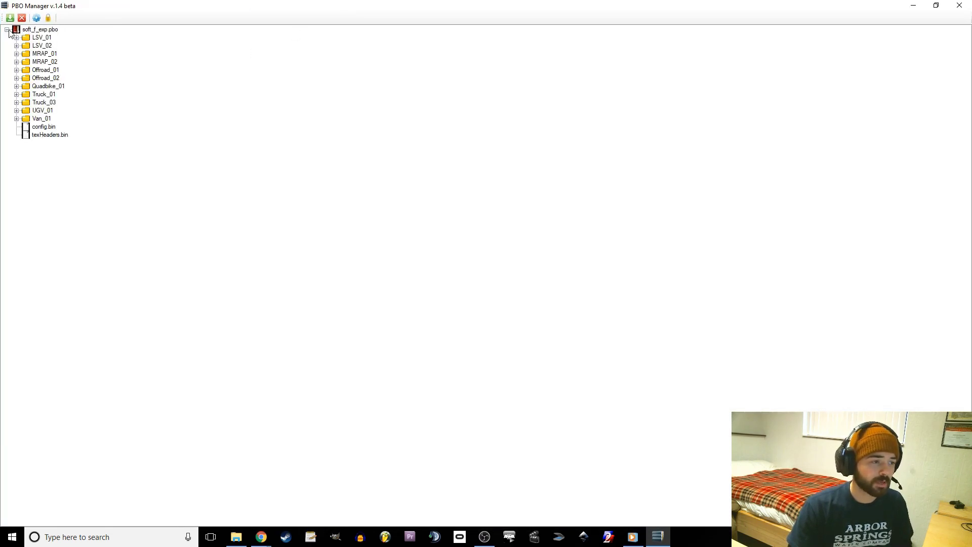
{"action": "left_click", "coordinate": [15, 78]}
{"action": "left_click", "coordinate": [26, 87]}
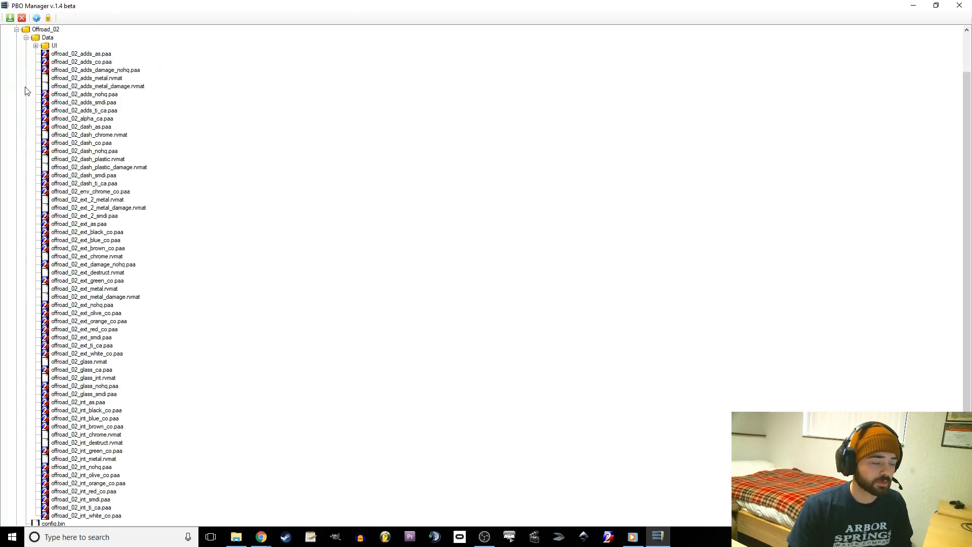
{"action": "scroll", "coordinate": [76, 274], "scroll_direction": "down", "scroll_amount": 1}
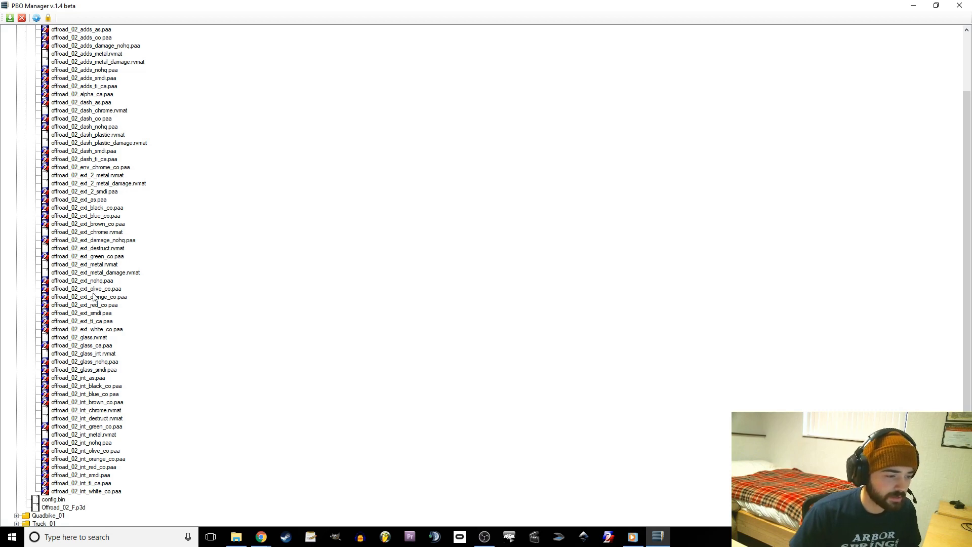
{"action": "left_click", "coordinate": [71, 298]}
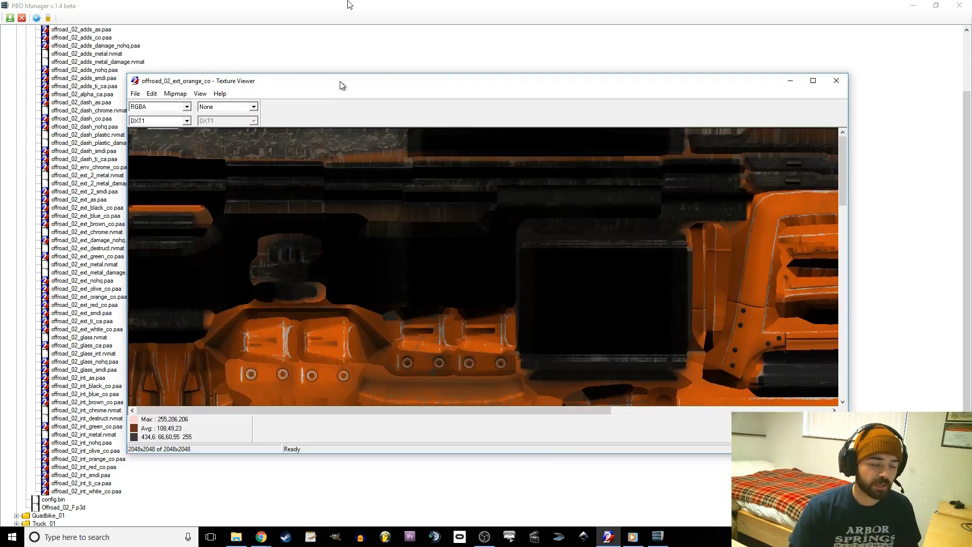
Maximize Texture Viewer and scroll to inspect the orange exterior texture
{"action": "left_click_drag", "start_coordinate": [340, 135], "coordinate": [340, 0]}
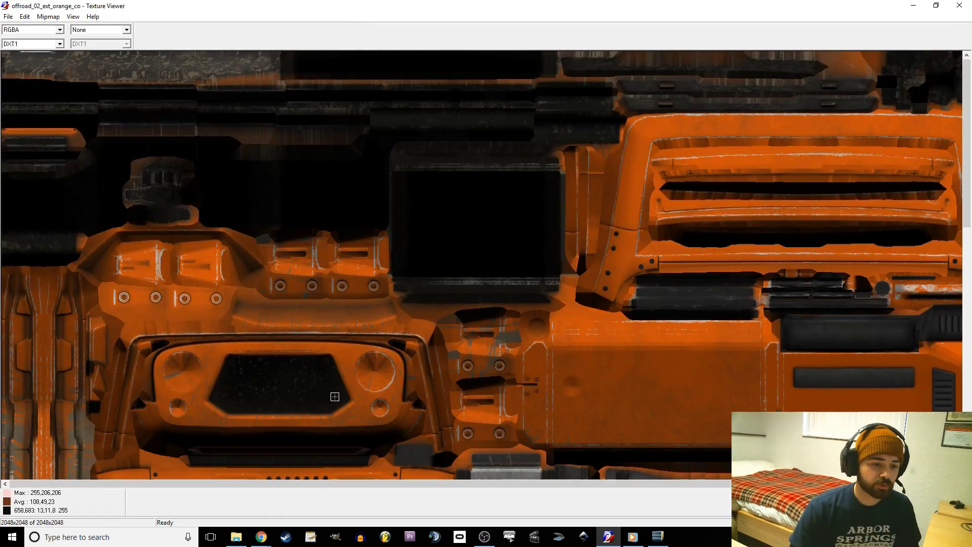
{"action": "scroll", "coordinate": [333, 395], "scroll_direction": "down", "scroll_amount": 1}
{"action": "scroll", "coordinate": [168, 221], "scroll_direction": "down", "scroll_amount": 2}
{"action": "scroll", "coordinate": [168, 221], "scroll_direction": "down", "scroll_amount": 1}
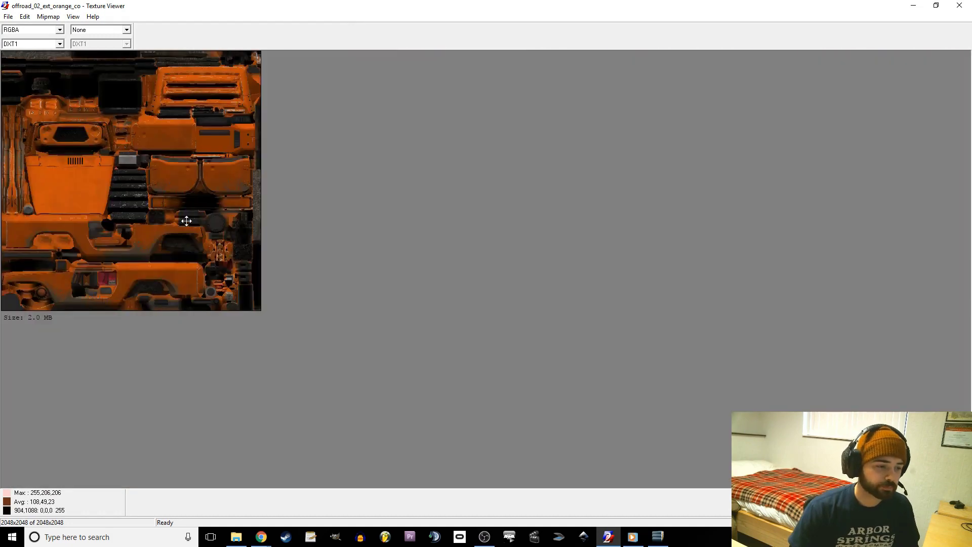
{"action": "scroll", "coordinate": [186, 221], "scroll_direction": "up", "scroll_amount": 1}
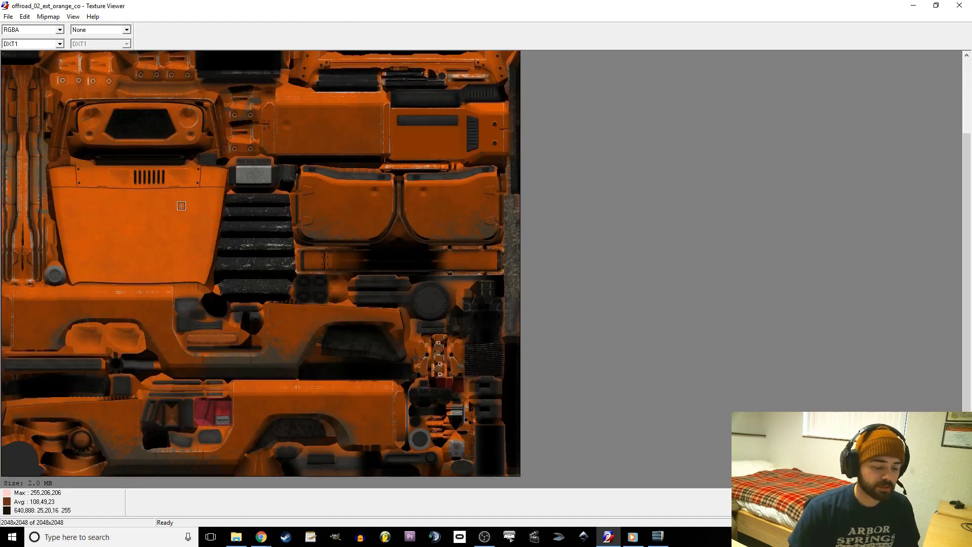
{"action": "scroll", "coordinate": [291, 196], "scroll_direction": "up", "scroll_amount": 1}
{"action": "scroll", "coordinate": [290, 196], "scroll_direction": "up", "scroll_amount": 1}
{"action": "scroll", "coordinate": [142, 159], "scroll_direction": "down", "scroll_amount": 1}
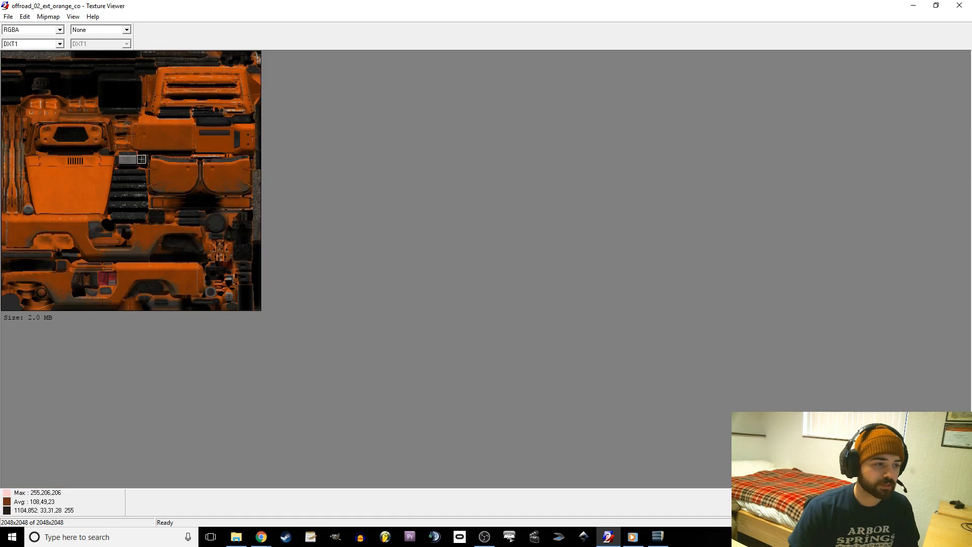
Save the texture to Documents as offroad_02_ext_orange_co.png
{"action": "left_click", "coordinate": [8, 16]}
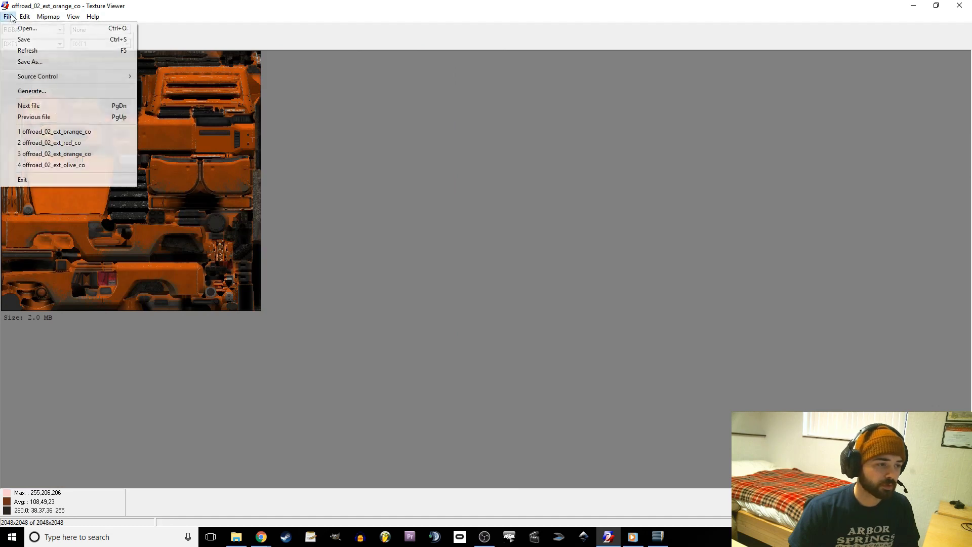
{"action": "left_click", "coordinate": [41, 62]}
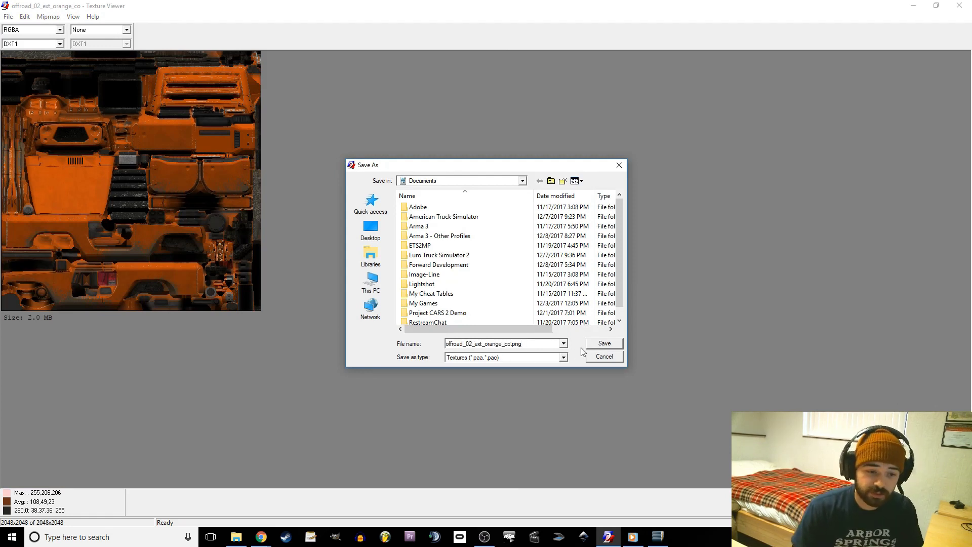
{"action": "left_click", "coordinate": [562, 358]}
{"action": "left_click", "coordinate": [481, 371]}
{"action": "left_click", "coordinate": [600, 343]}
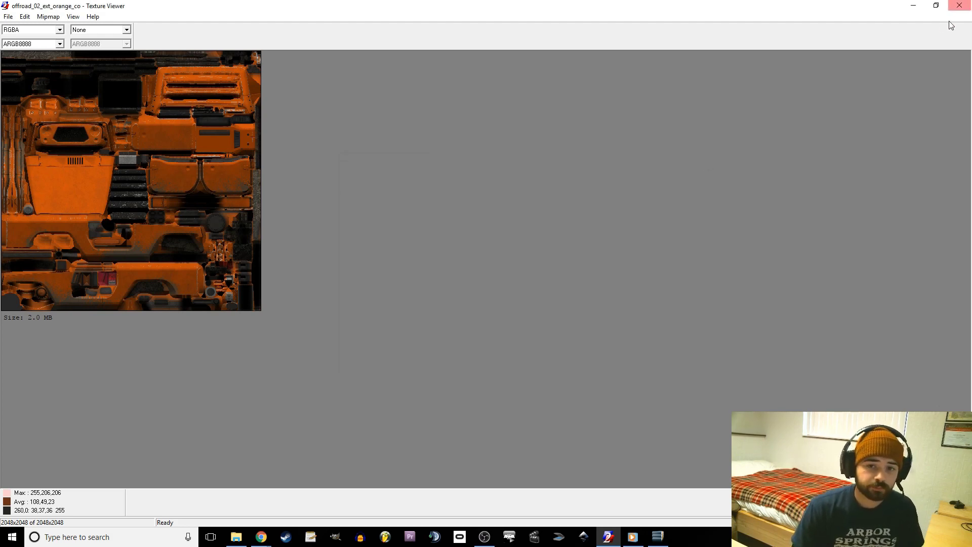
{"action": "left_click", "coordinate": [15, 16]}
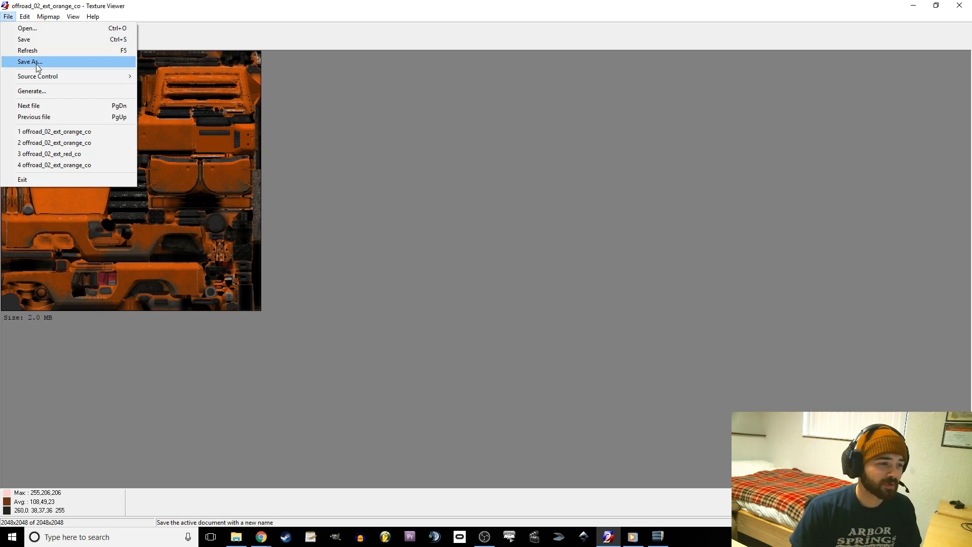
{"action": "left_click", "coordinate": [23, 61]}
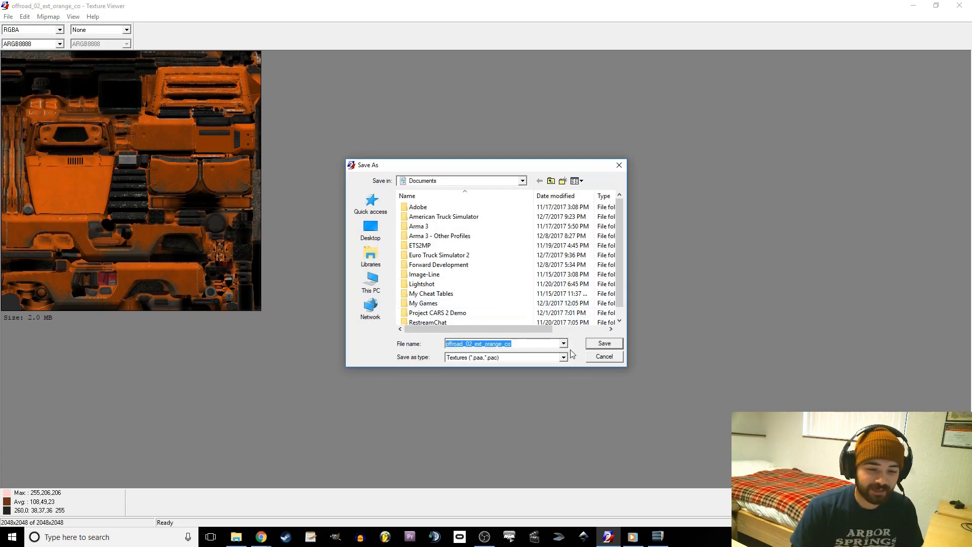
{"action": "left_click", "coordinate": [619, 164]}
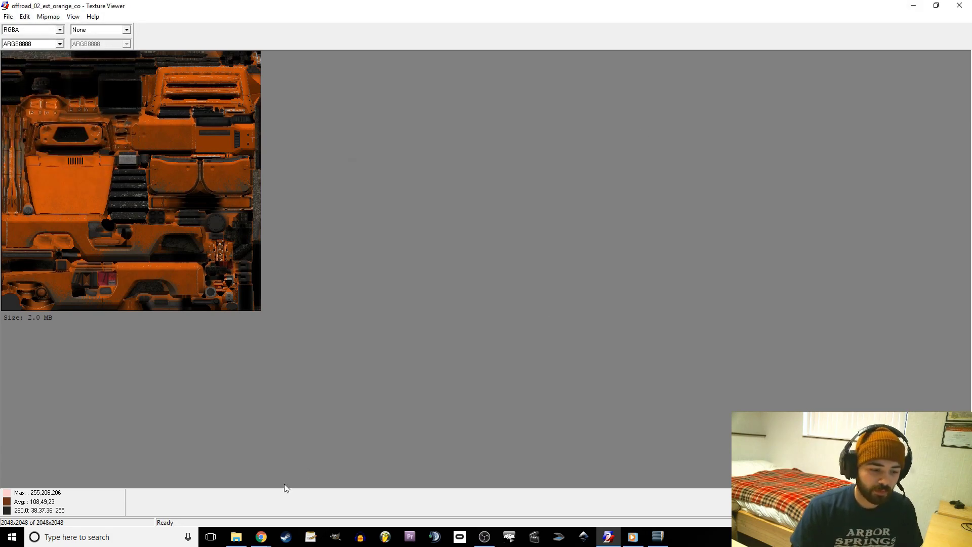
{"action": "left_click", "coordinate": [236, 537]}
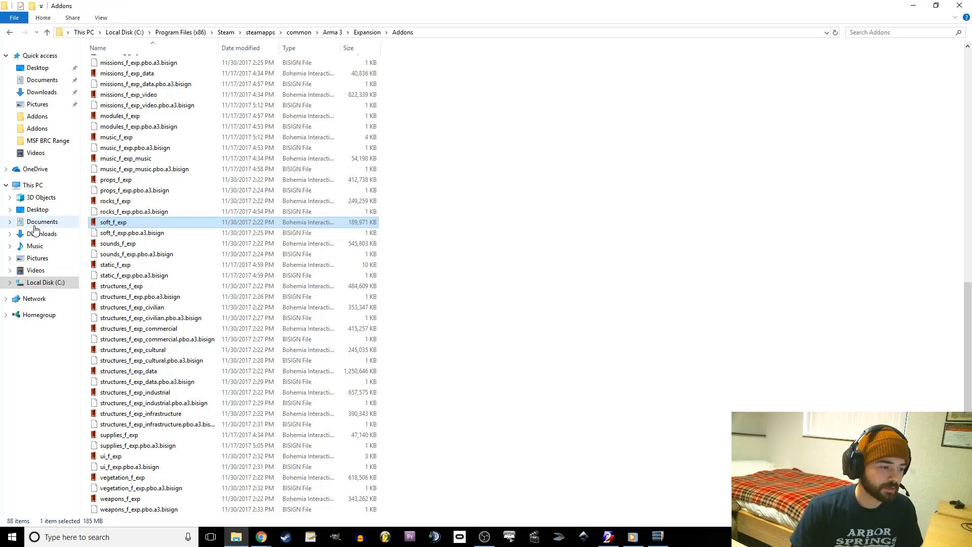
Open Documents and minimize the other windows to reveal the desktop
{"action": "left_click", "coordinate": [34, 227]}
{"action": "double_click", "coordinate": [368, 6]}
{"action": "left_click", "coordinate": [914, 6]}
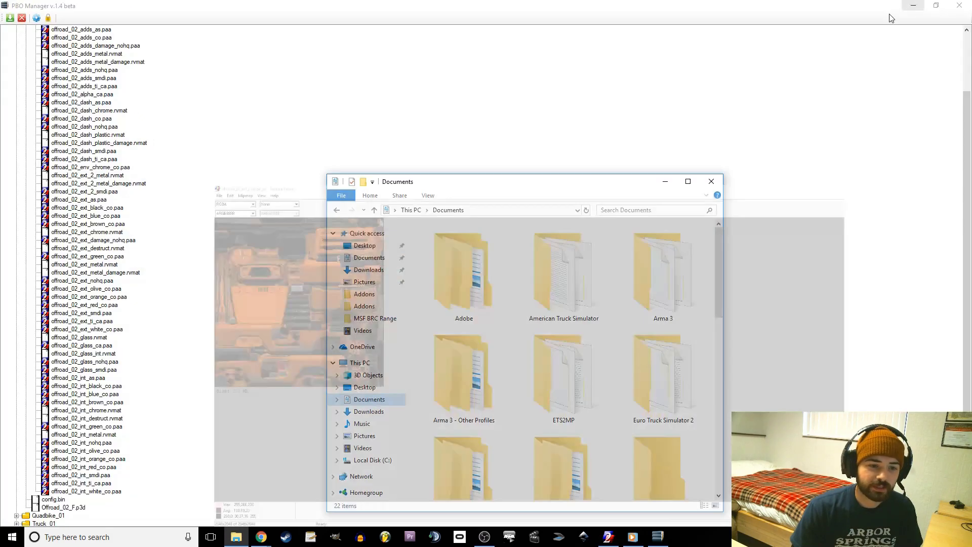
{"action": "left_click", "coordinate": [930, 4]}
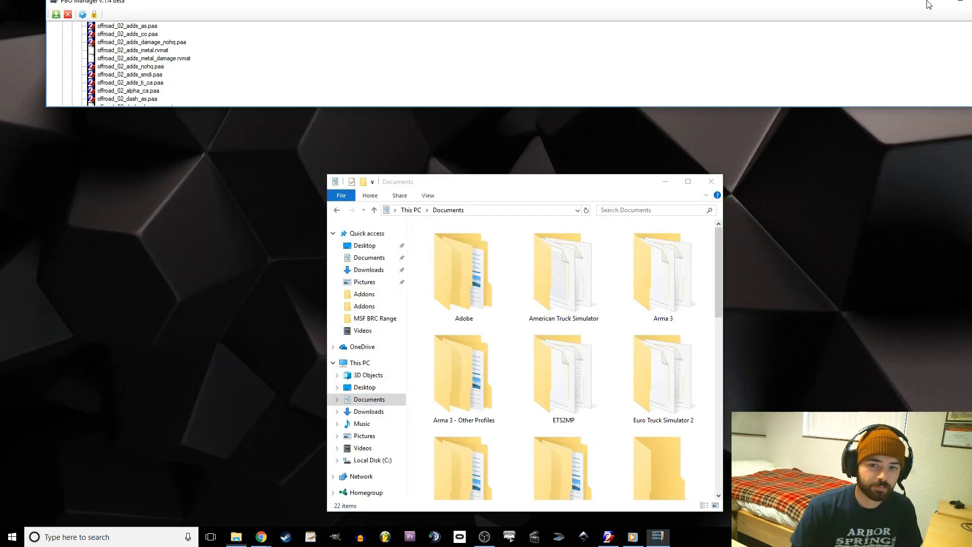
{"action": "left_click", "coordinate": [900, 12]}
Create a desktop folder 'MB 4wd texture' and move the orange texture PNG into it
{"action": "right_click", "coordinate": [391, 65]}
{"action": "mouse_move", "coordinate": [448, 163]}
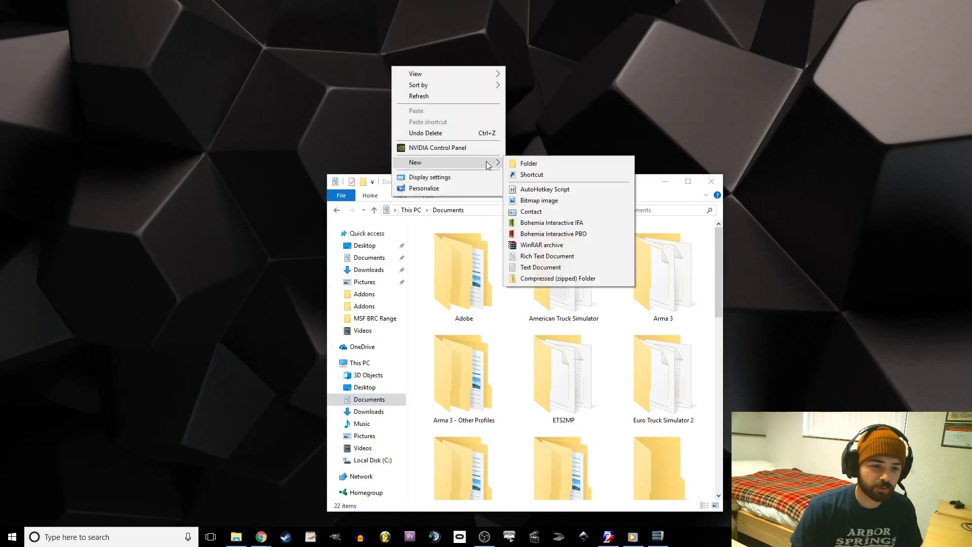
{"action": "left_click", "coordinate": [527, 167]}
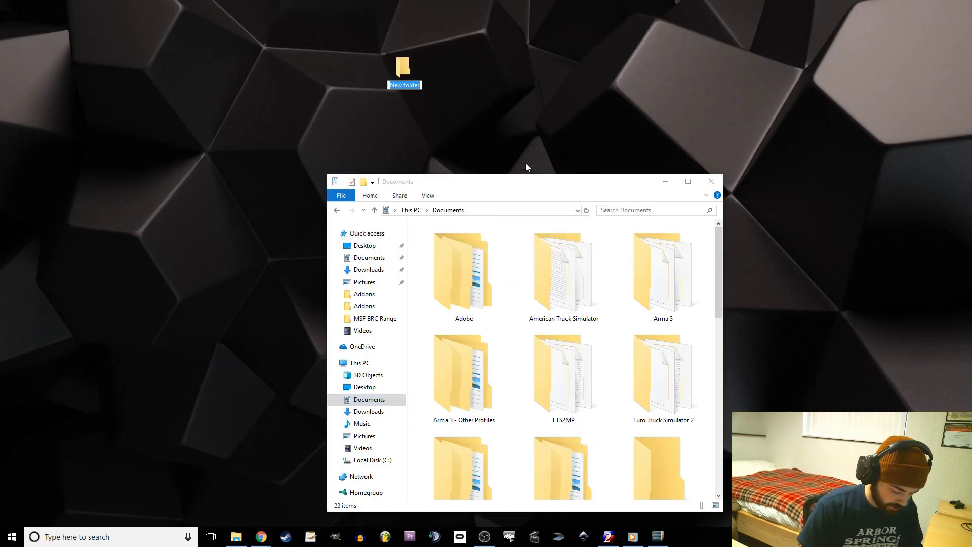
{"action": "type", "text": "MB 4"}
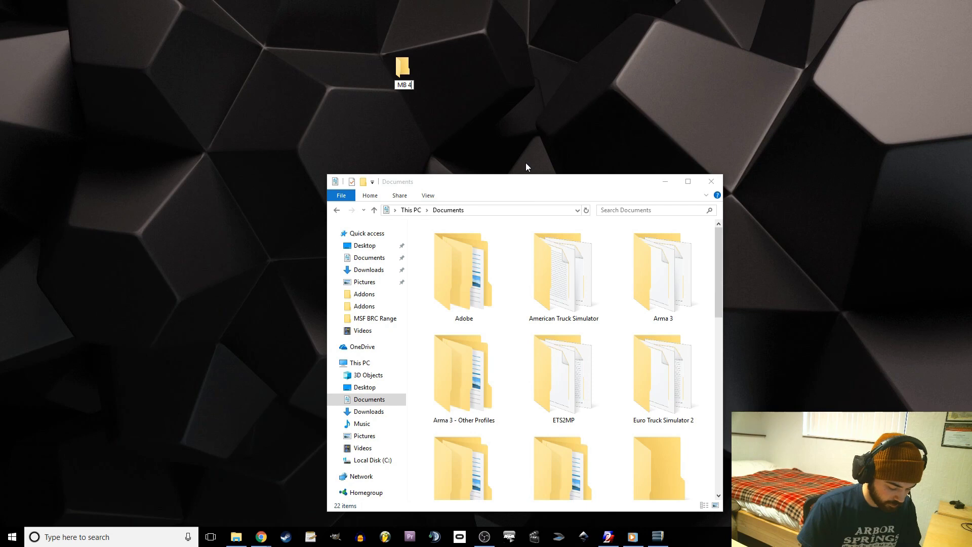
{"action": "type", "text": "wd texture"}
{"action": "key", "text": "Return"}
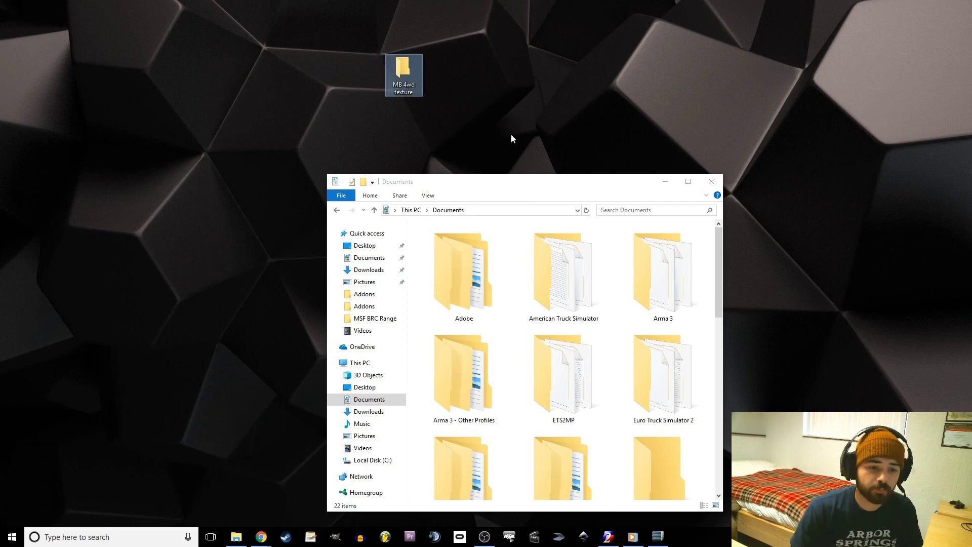
{"action": "scroll", "coordinate": [590, 272], "scroll_direction": "down", "scroll_amount": 5}
{"action": "scroll", "coordinate": [653, 387], "scroll_direction": "down", "scroll_amount": 3}
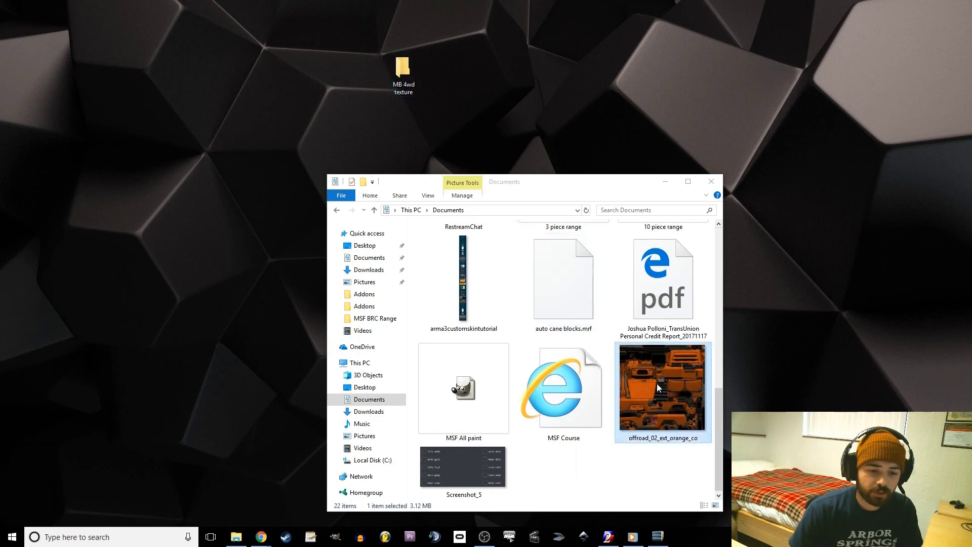
{"action": "left_click_drag", "start_coordinate": [664, 403], "coordinate": [403, 71]}
Close Explorer and Google 'kevin bacon' in a new Chrome tab
{"action": "left_click", "coordinate": [712, 183]}
{"action": "left_click", "coordinate": [261, 537]}
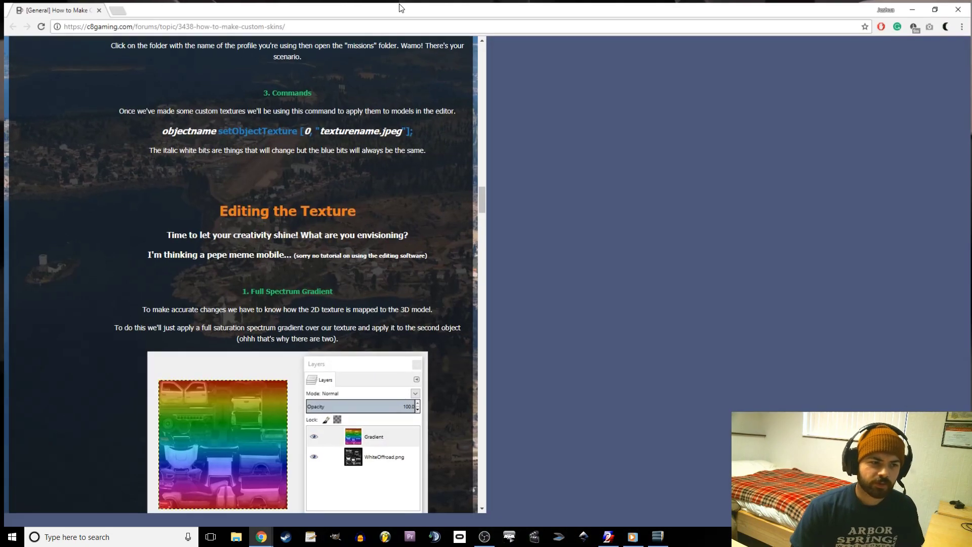
{"action": "left_click", "coordinate": [114, 8]}
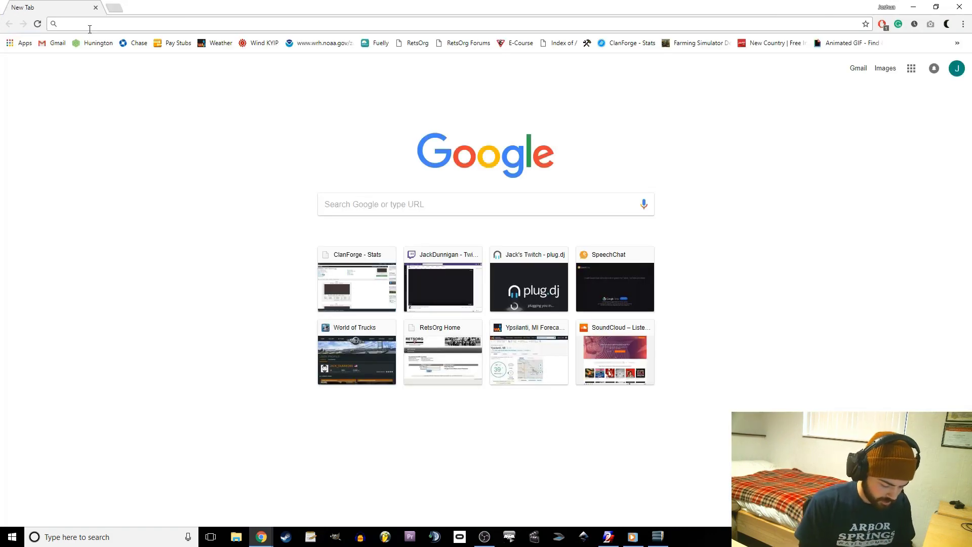
{"action": "type", "text": "kevin bacon"}
{"action": "key", "text": "Return"}
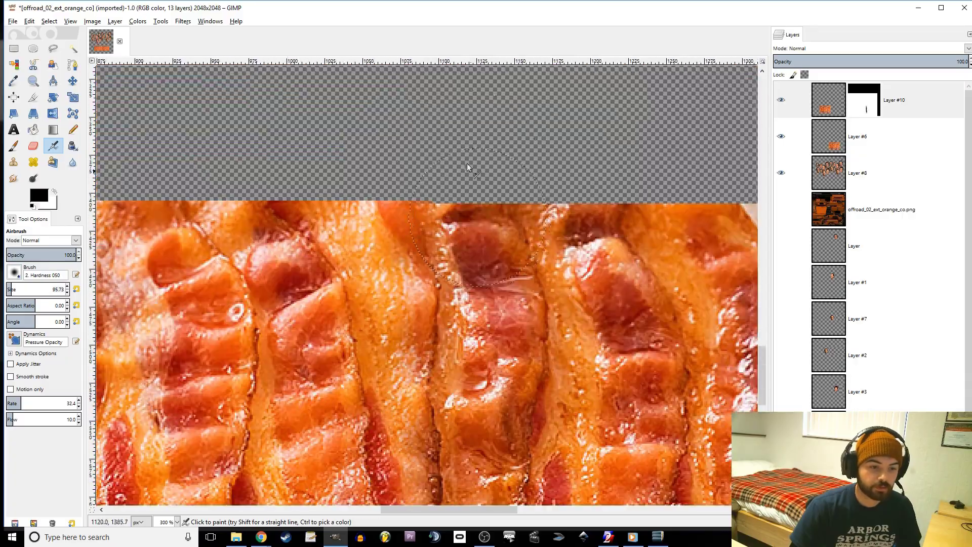
Bring up the context menu for Layer #10 in GIMP's Layers panel
{"action": "right_click", "coordinate": [828, 109]}
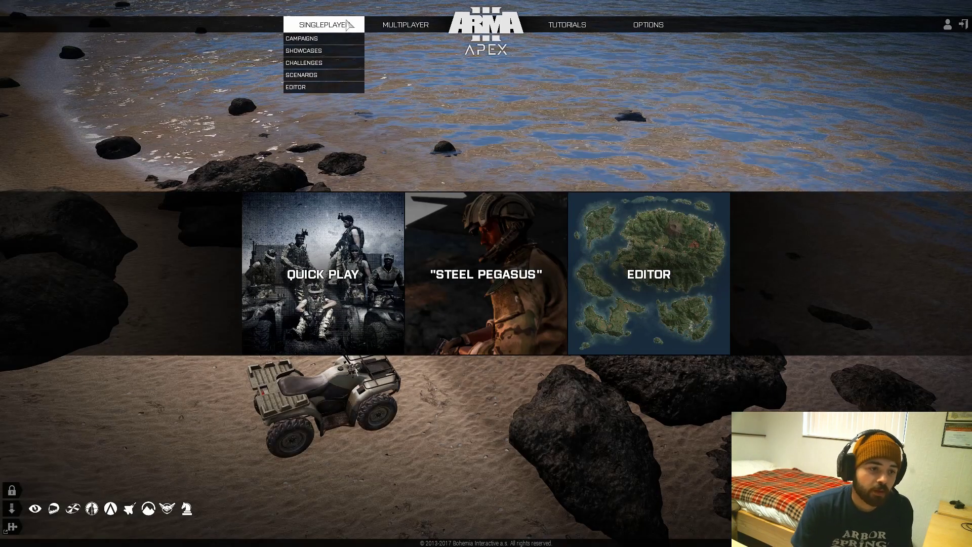
Open Virtual Reality in the Eden Editor and place a Beggar civilian
{"action": "left_click", "coordinate": [300, 88]}
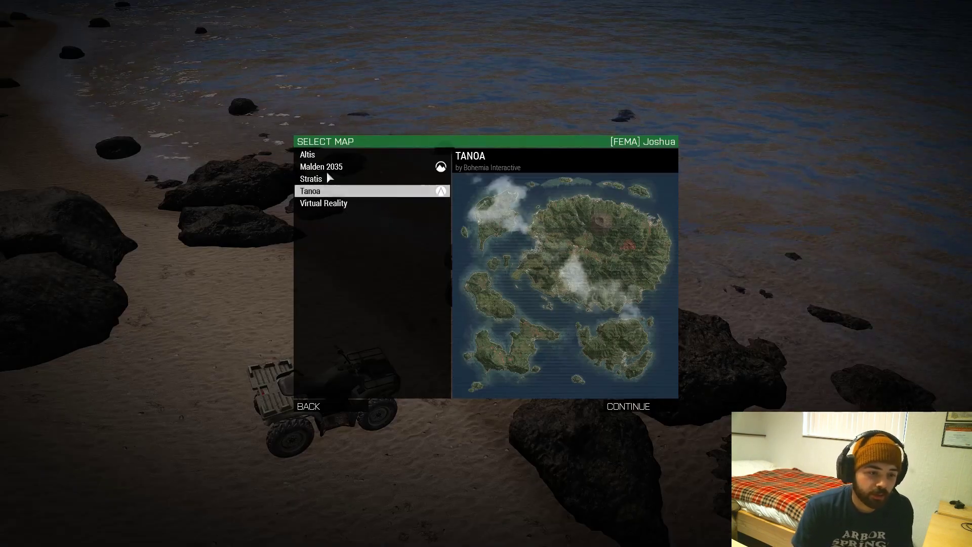
{"action": "left_click", "coordinate": [327, 204]}
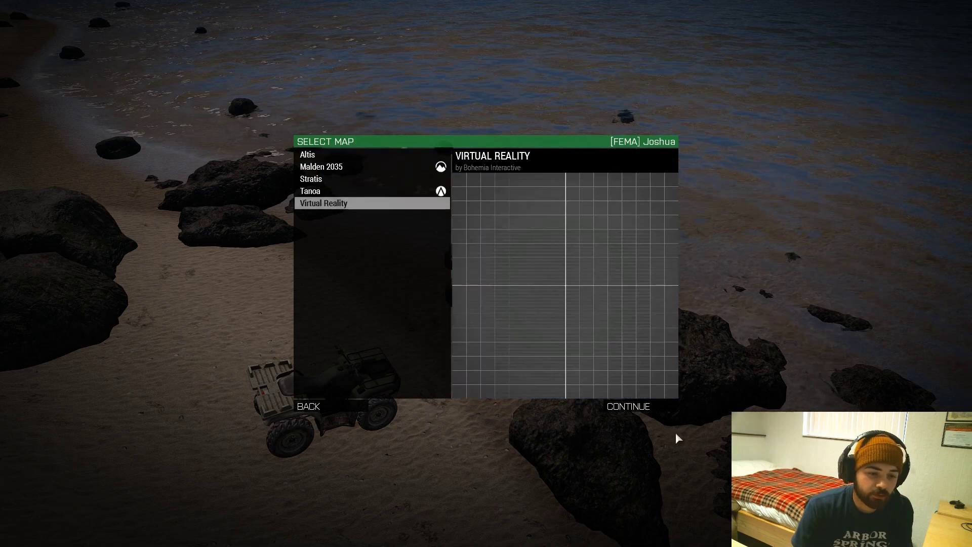
{"action": "left_click", "coordinate": [668, 408]}
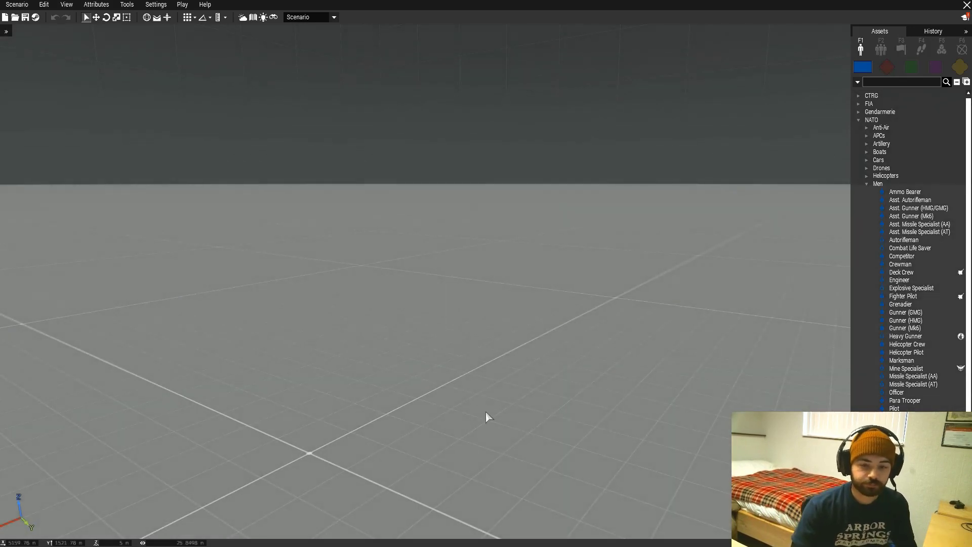
{"action": "left_click", "coordinate": [935, 68]}
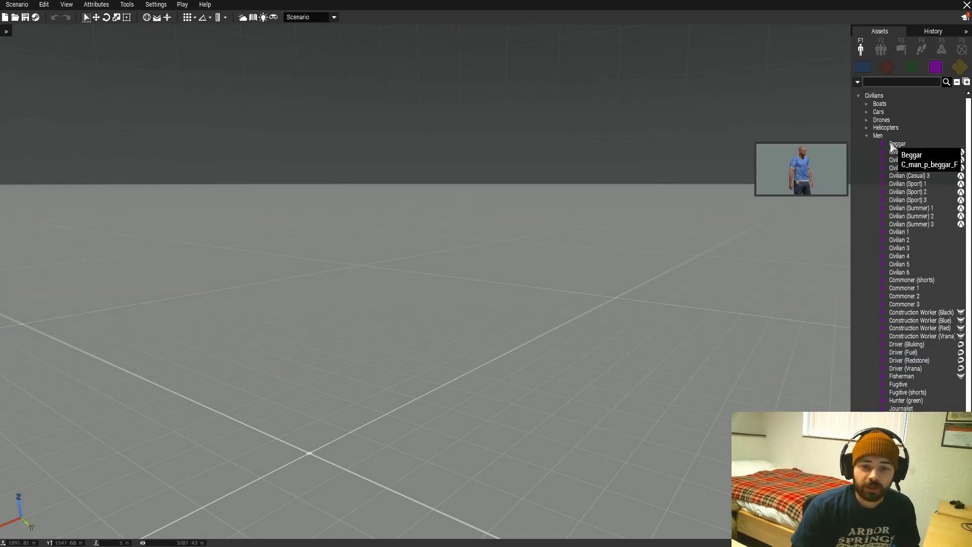
{"action": "left_click_drag", "start_coordinate": [881, 145], "coordinate": [374, 444]}
Place a green MB 4WD jeep to the right of the man
{"action": "scroll", "coordinate": [380, 444], "scroll_direction": "up", "scroll_amount": 3}
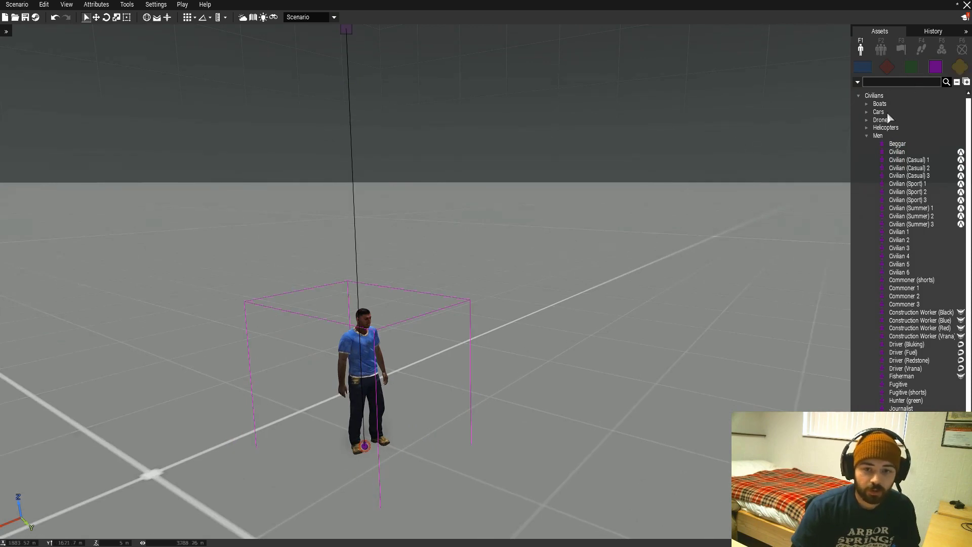
{"action": "left_click", "coordinate": [867, 136]}
{"action": "left_click", "coordinate": [867, 112]}
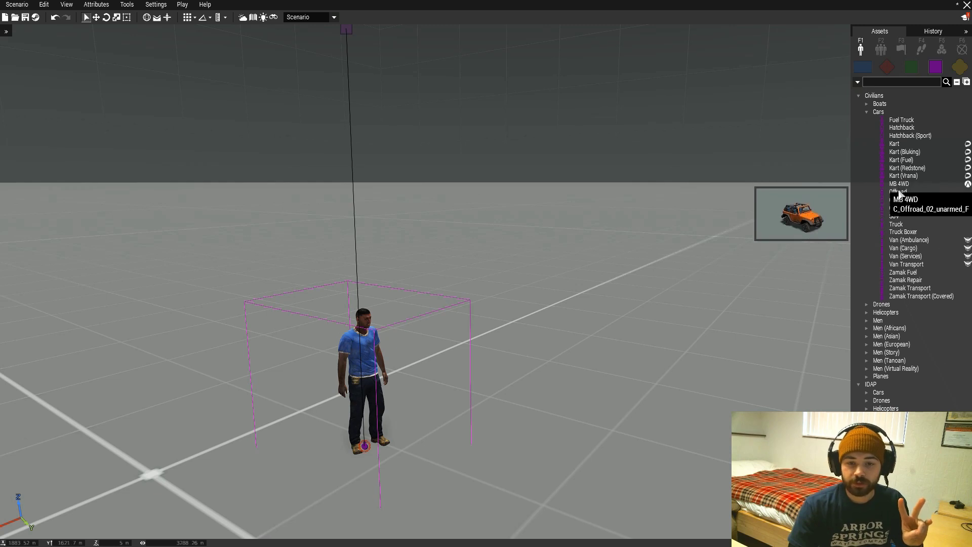
{"action": "left_click_drag", "start_coordinate": [899, 185], "coordinate": [568, 398]}
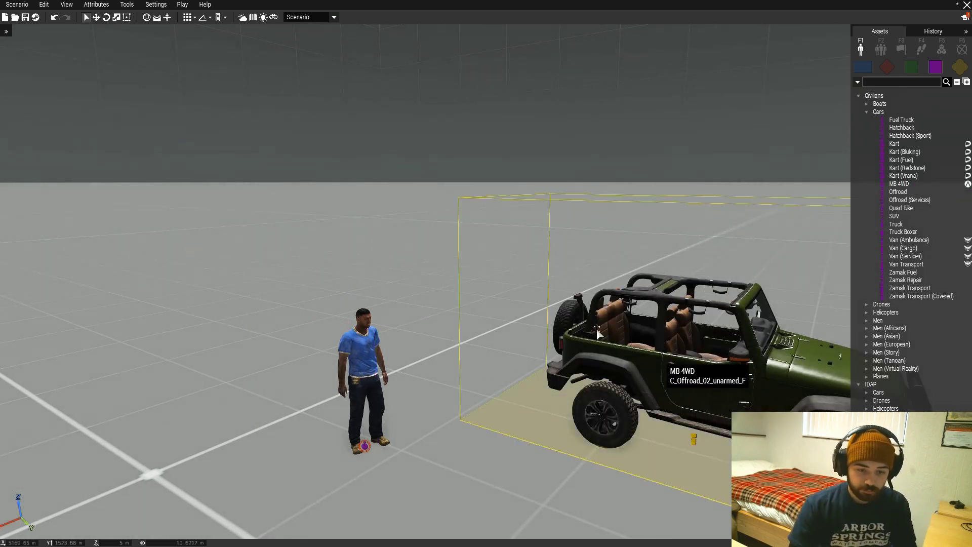
{"action": "scroll", "coordinate": [517, 329], "scroll_direction": "down", "scroll_amount": 2}
{"action": "scroll", "coordinate": [516, 328], "scroll_direction": "down", "scroll_amount": 3}
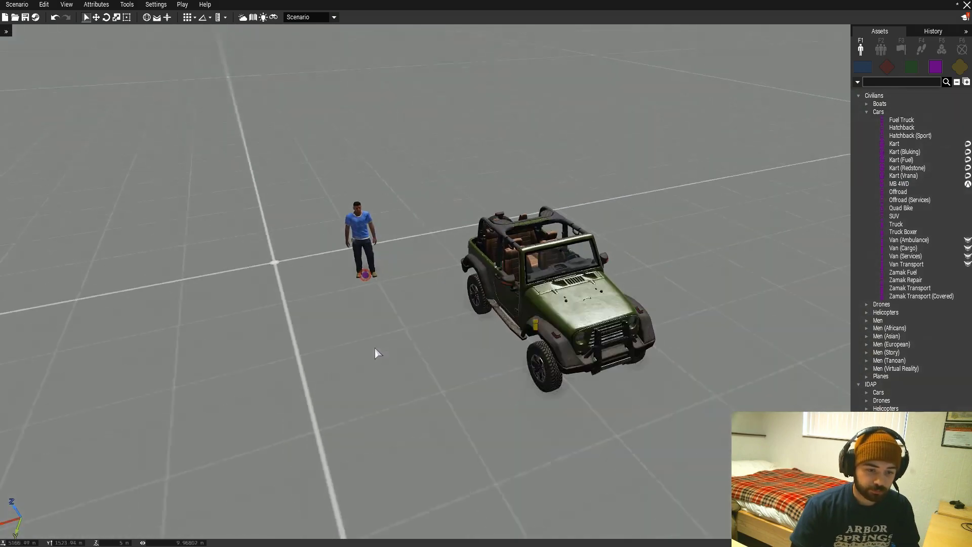
{"action": "left_click_drag", "start_coordinate": [510, 268], "coordinate": [635, 264]}
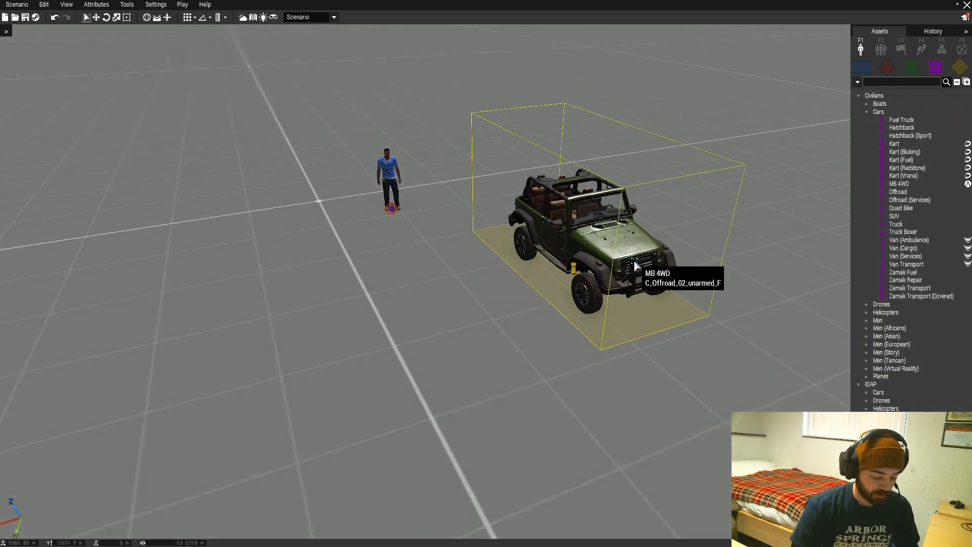
Copy-paste the jeep to add a blue second MB 4WD and move the camera closer
{"action": "key", "text": "ctrl+c"}
{"action": "key", "text": "ctrl+v"}
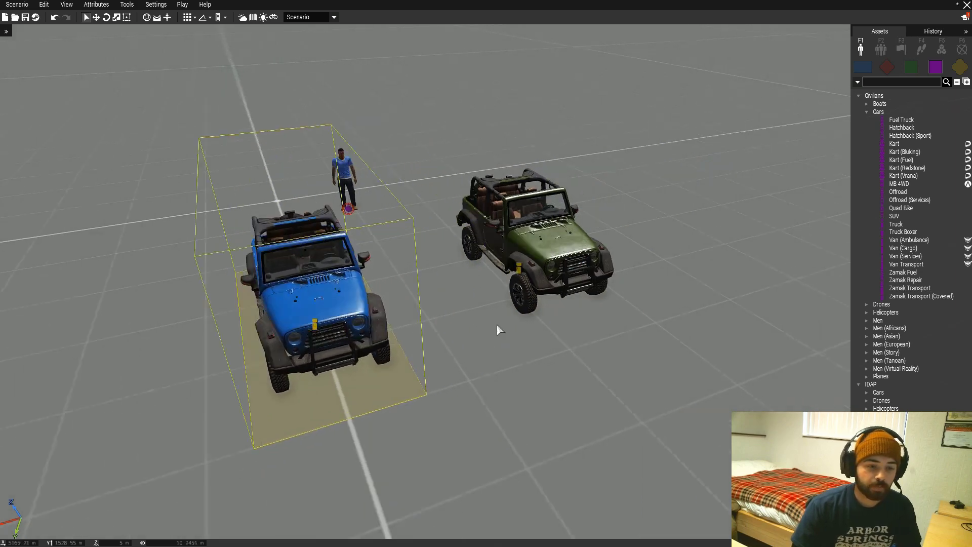
{"action": "key", "text": "d"}
{"action": "key", "text": "w"}
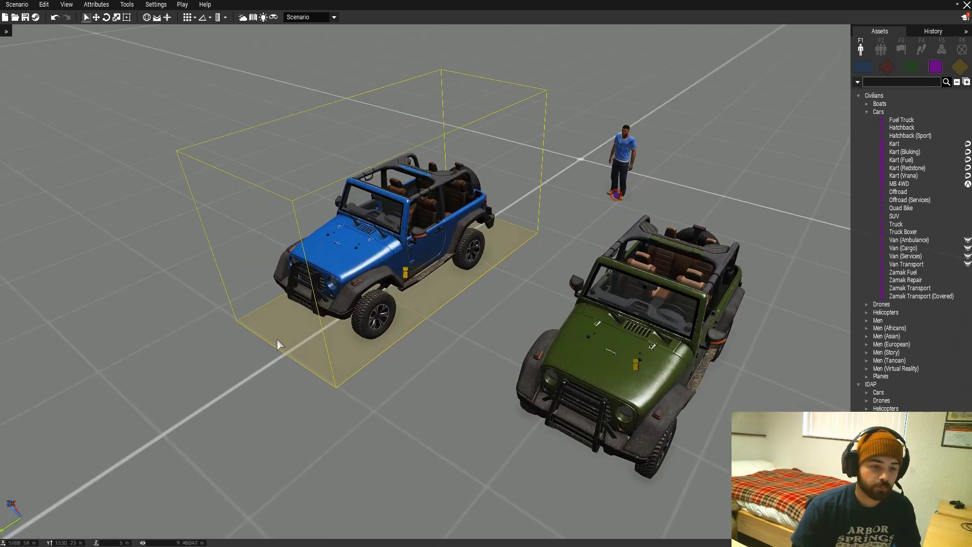
Give the blue jeep the variable name MB and the green jeep grad
{"action": "double_click", "coordinate": [460, 261]}
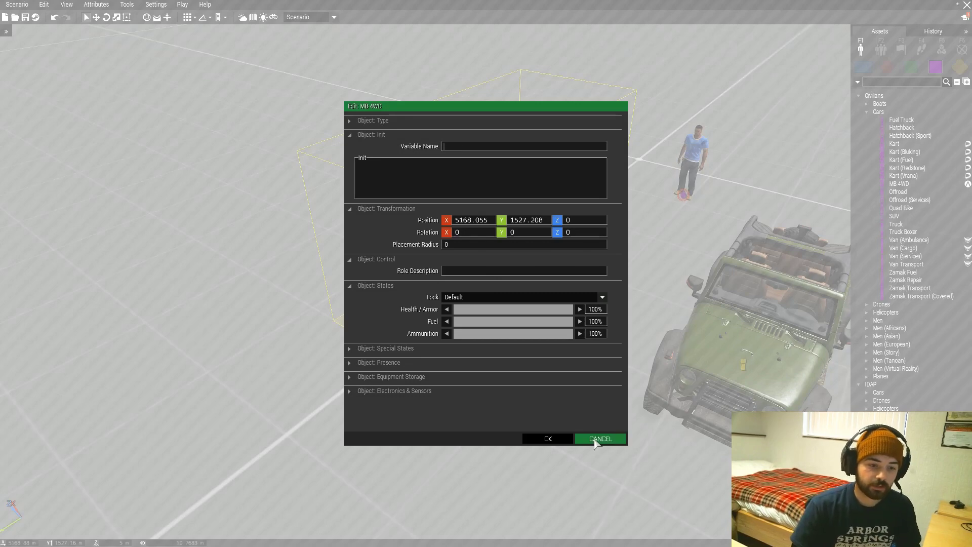
{"action": "type", "text": "MB"}
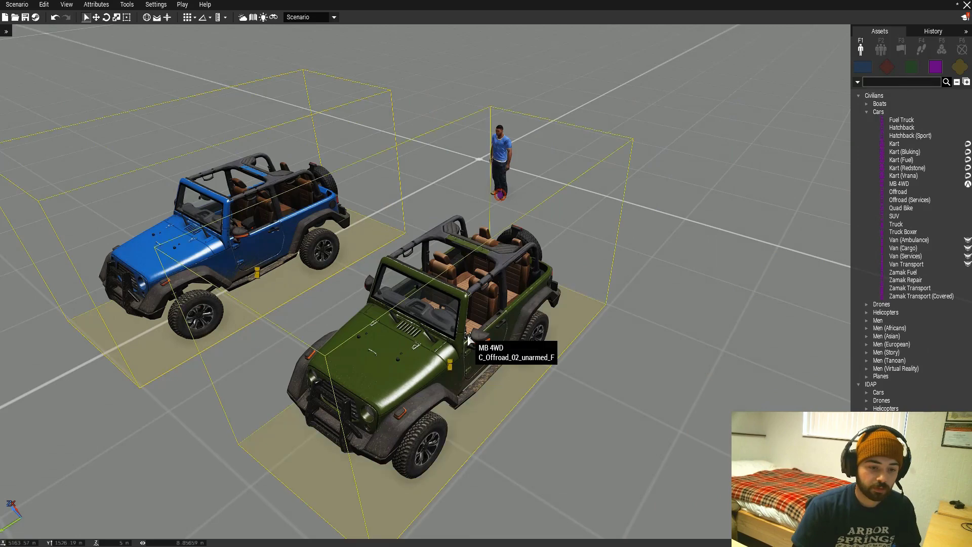
{"action": "double_click", "coordinate": [466, 337]}
{"action": "type", "text": "grad"}
{"action": "left_click", "coordinate": [547, 438]}
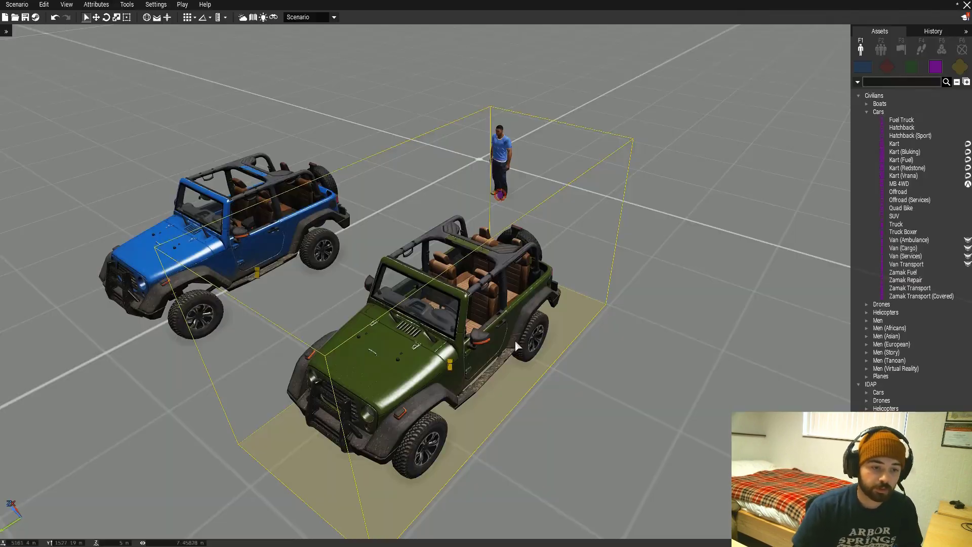
Move the man in front of the blue jeep and save the scenario as mb4wdtexture
{"action": "left_click", "coordinate": [570, 162]}
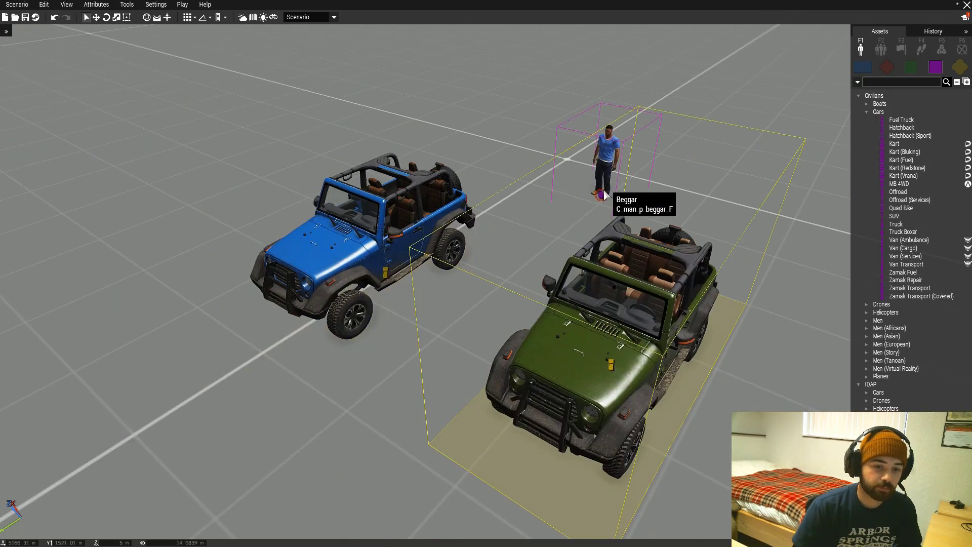
{"action": "left_click_drag", "start_coordinate": [569, 162], "coordinate": [371, 221]}
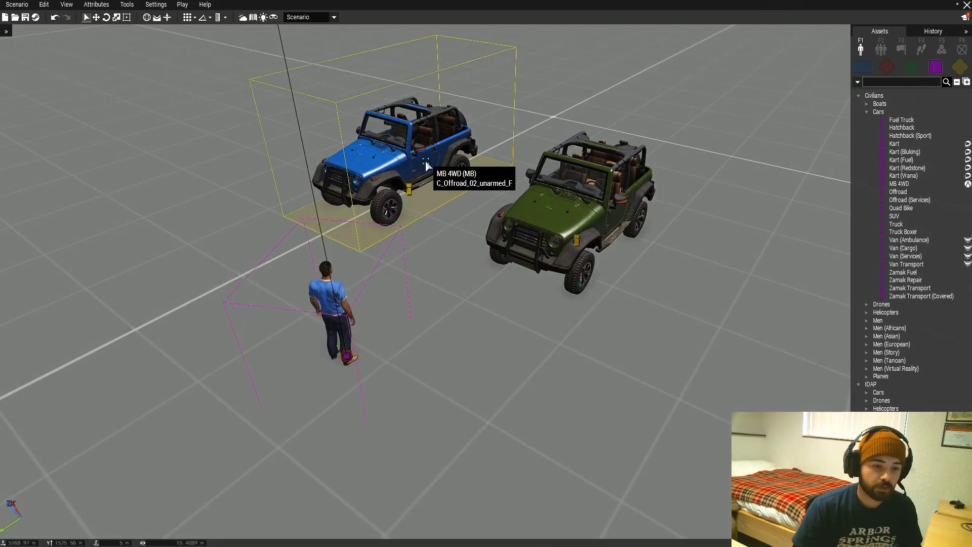
{"action": "left_click", "coordinate": [25, 18]}
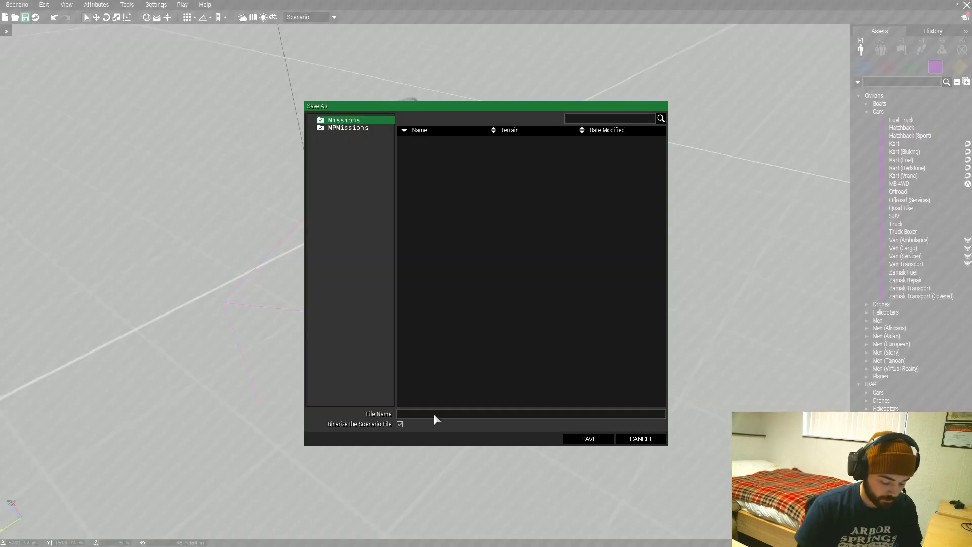
{"action": "type", "text": "mb4w"}
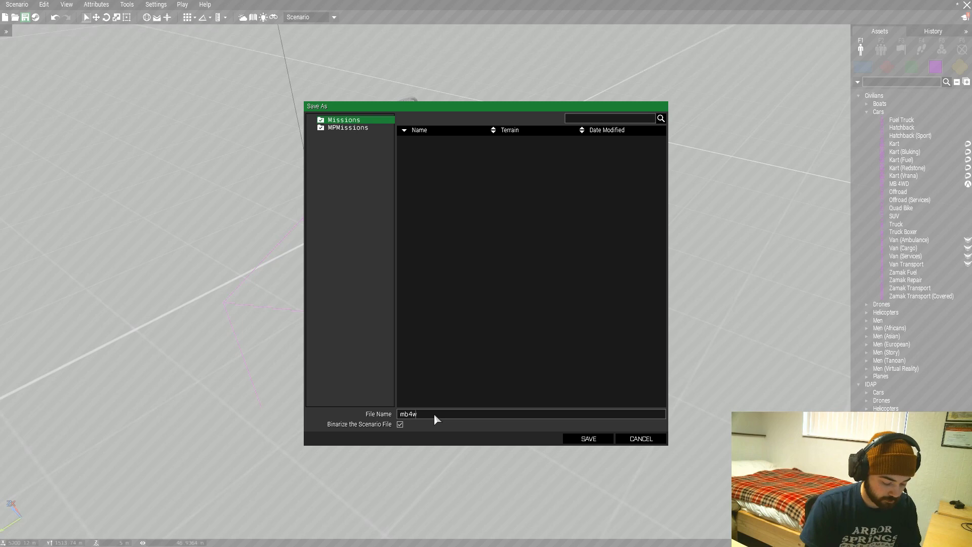
{"action": "type", "text": "dtexture"}
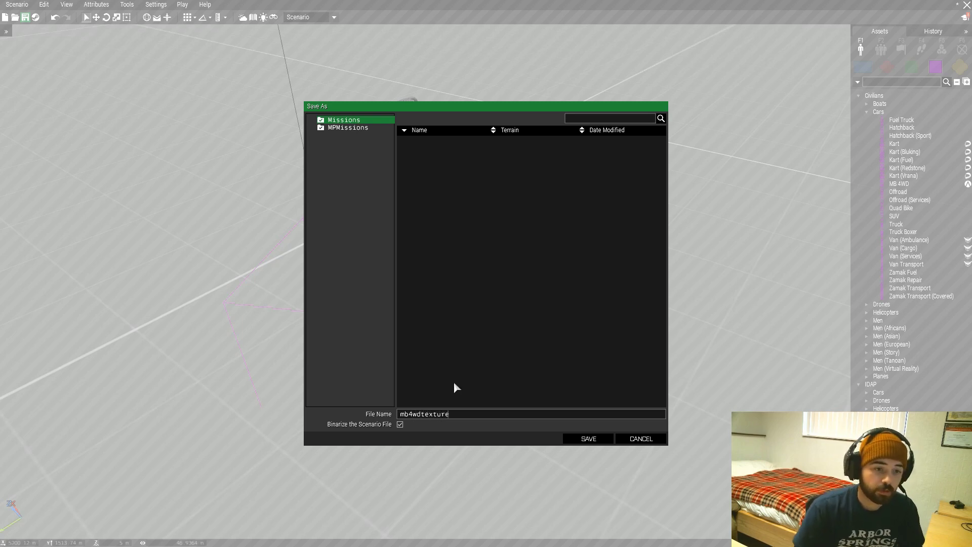
{"action": "left_click", "coordinate": [597, 439]}
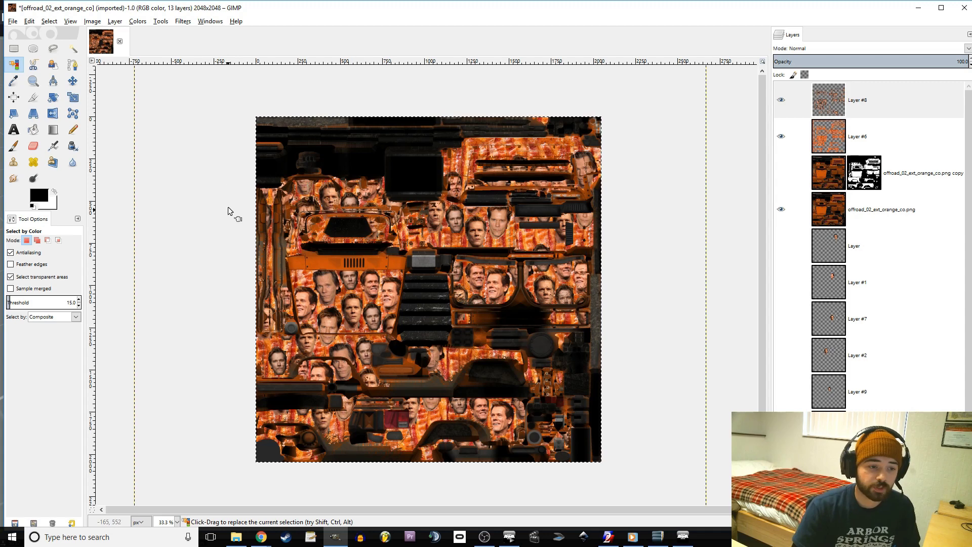
Start exporting the texture as mb1 into the Documents mb4wdtexture.VR missions folder
{"action": "key", "text": "shift+ctrl+e"}
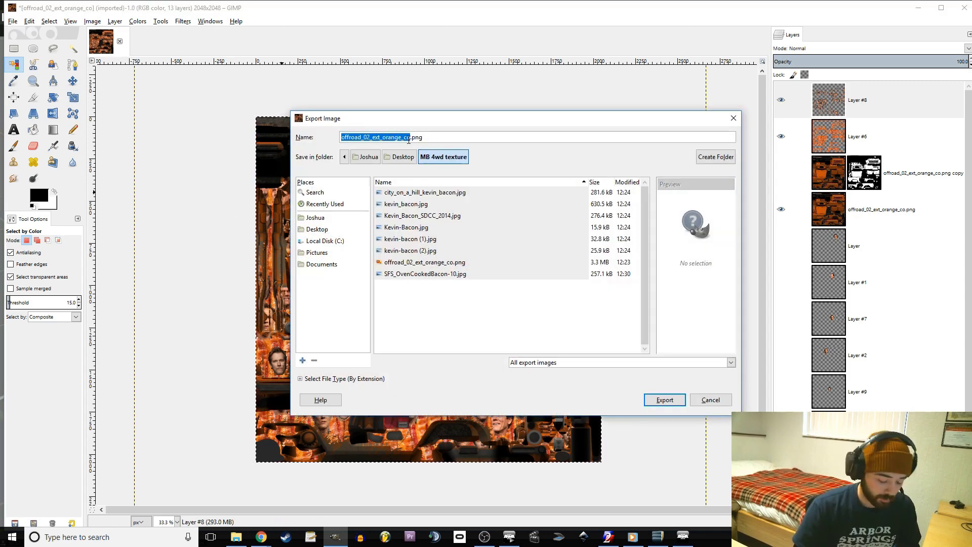
{"action": "type", "text": "mb"}
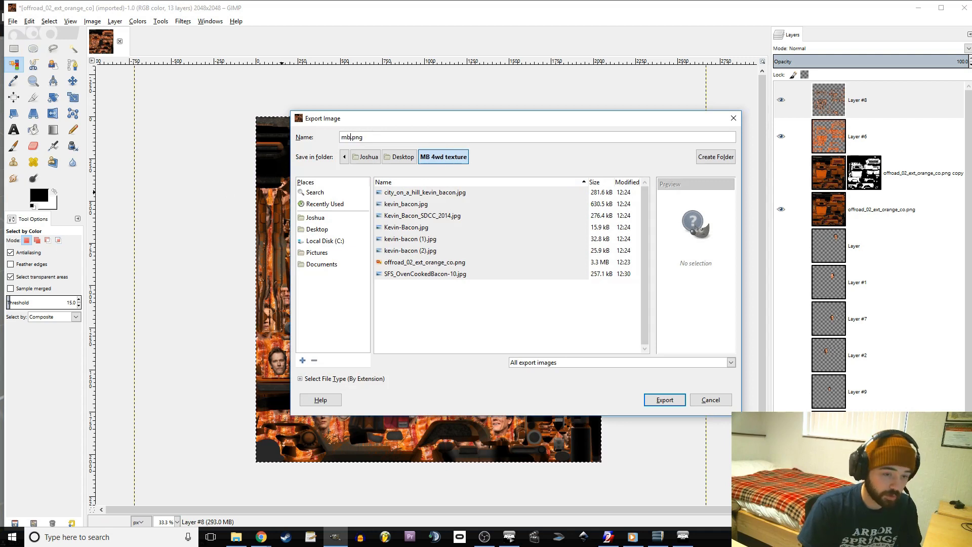
{"action": "type", "text": "1"}
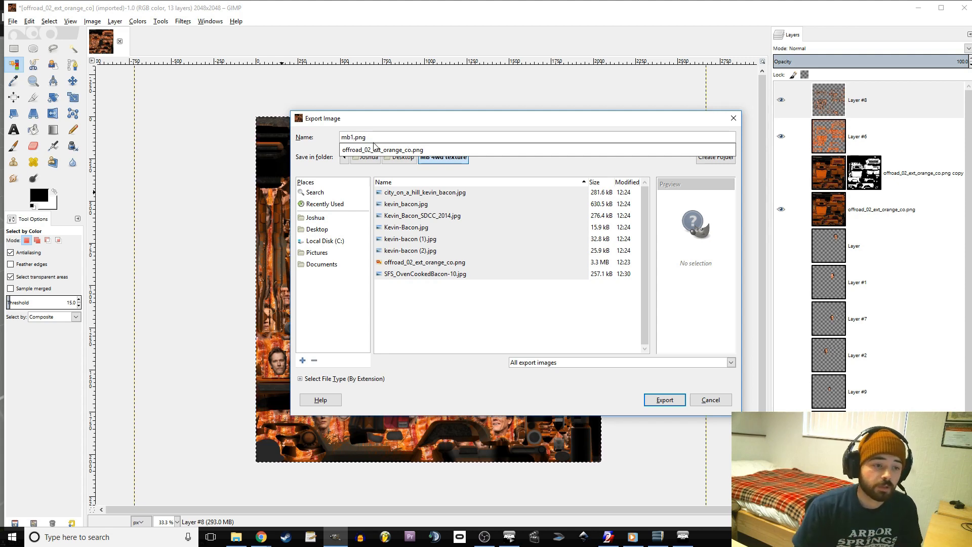
{"action": "key", "text": "Escape"}
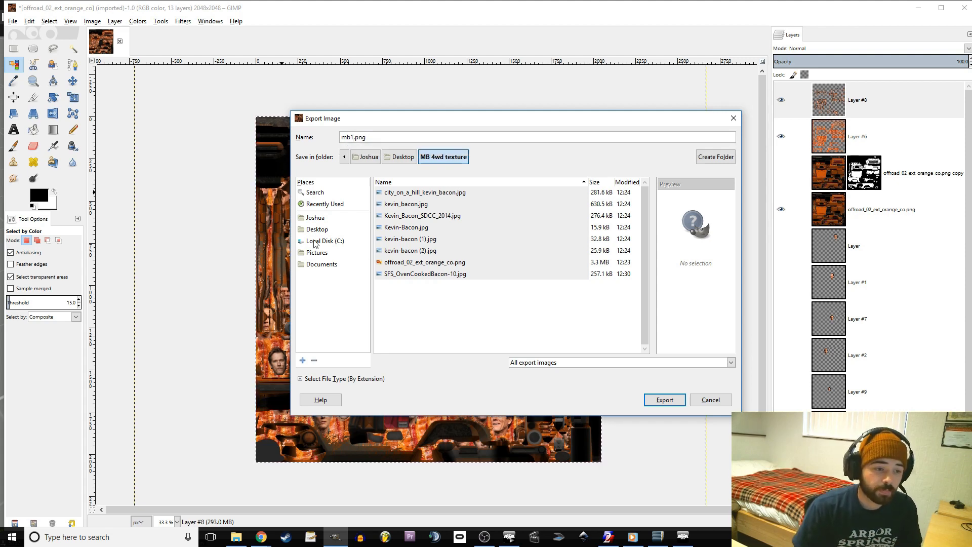
{"action": "left_click", "coordinate": [323, 266]}
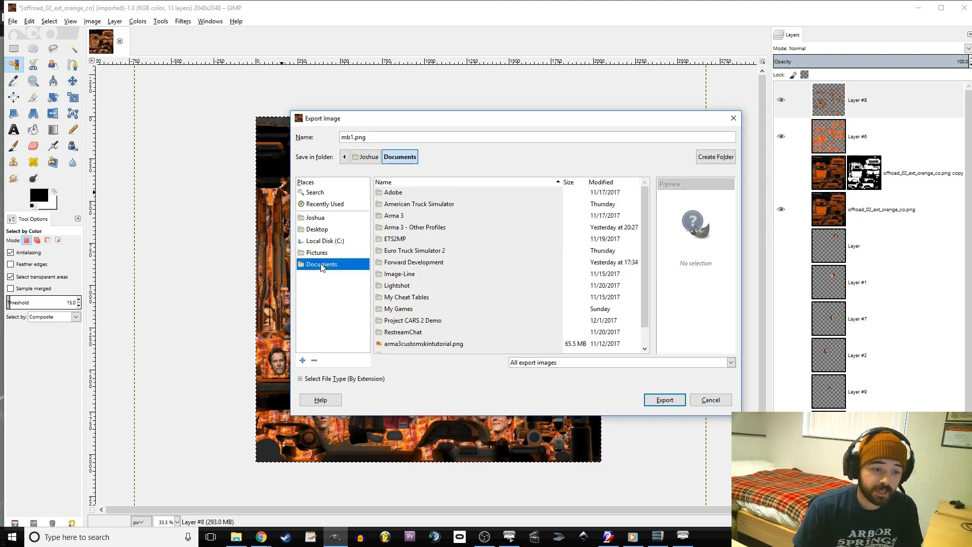
{"action": "double_click", "coordinate": [407, 229]}
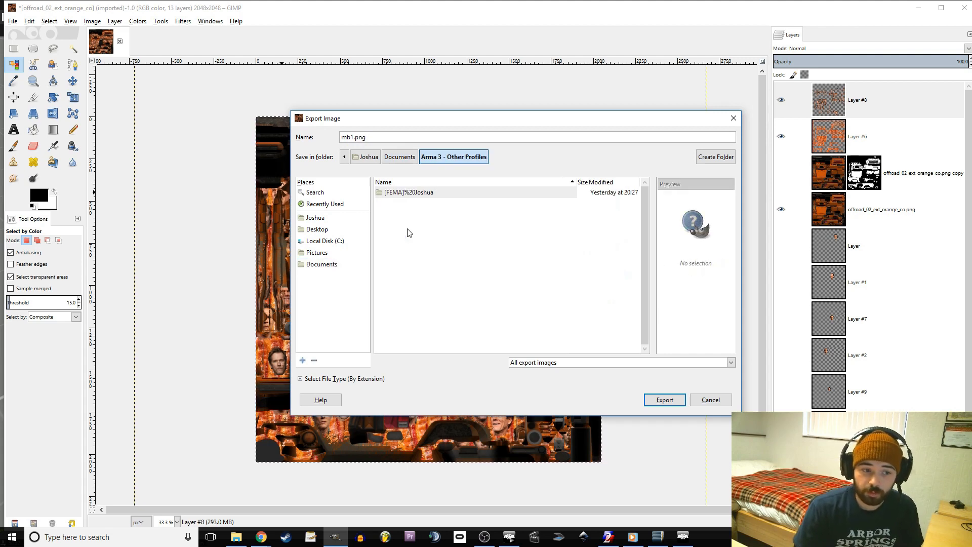
{"action": "double_click", "coordinate": [400, 193]}
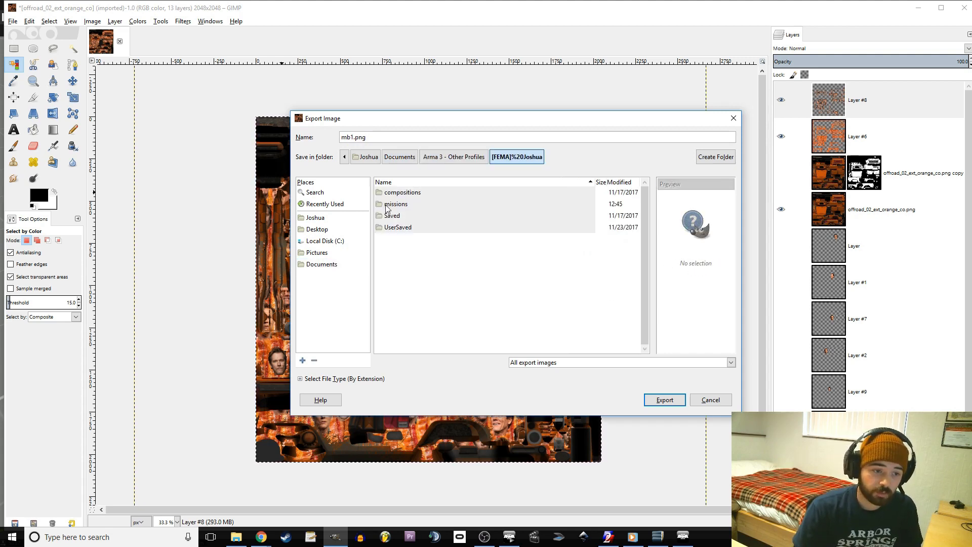
{"action": "double_click", "coordinate": [387, 205]}
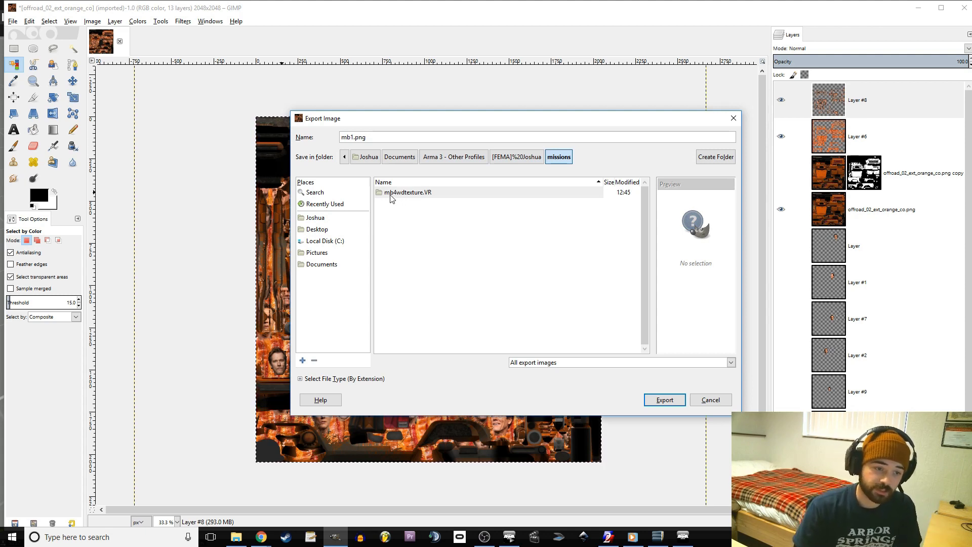
{"action": "double_click", "coordinate": [390, 193]}
Change the extension to jpeg and export mb1.jpeg with the default JPEG settings
{"action": "left_click", "coordinate": [396, 138]}
{"action": "key", "text": "BackSpace"}
{"action": "key", "text": "BackSpace"}
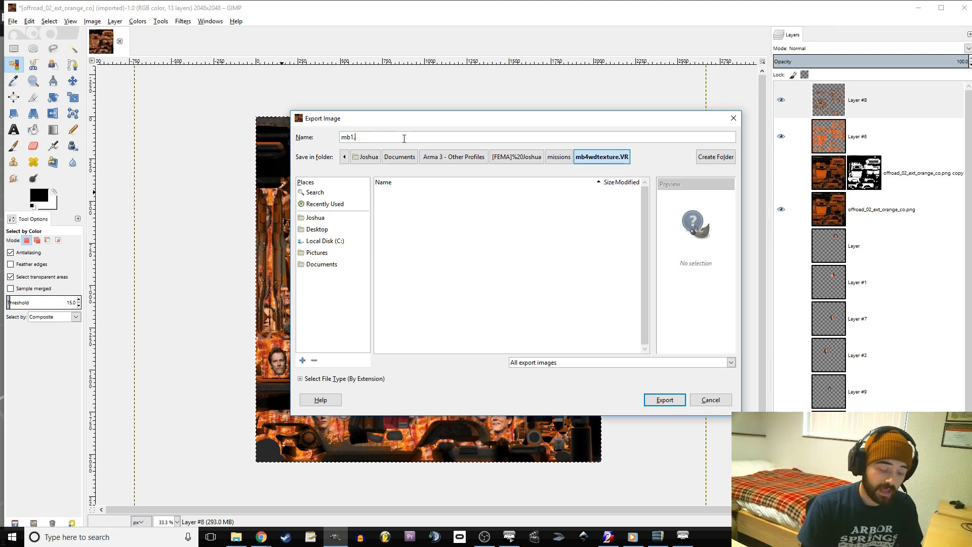
{"action": "type", "text": "jpeg"}
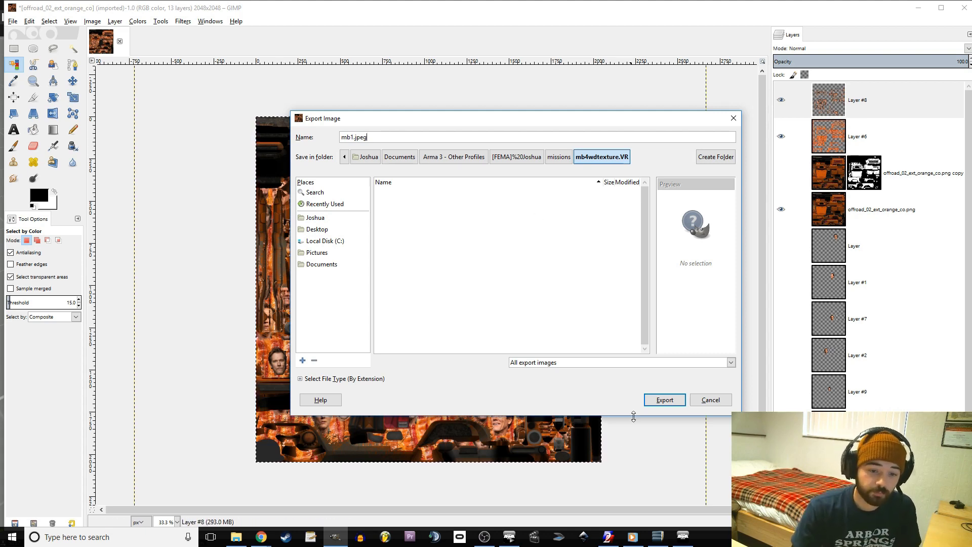
{"action": "left_click", "coordinate": [658, 401]}
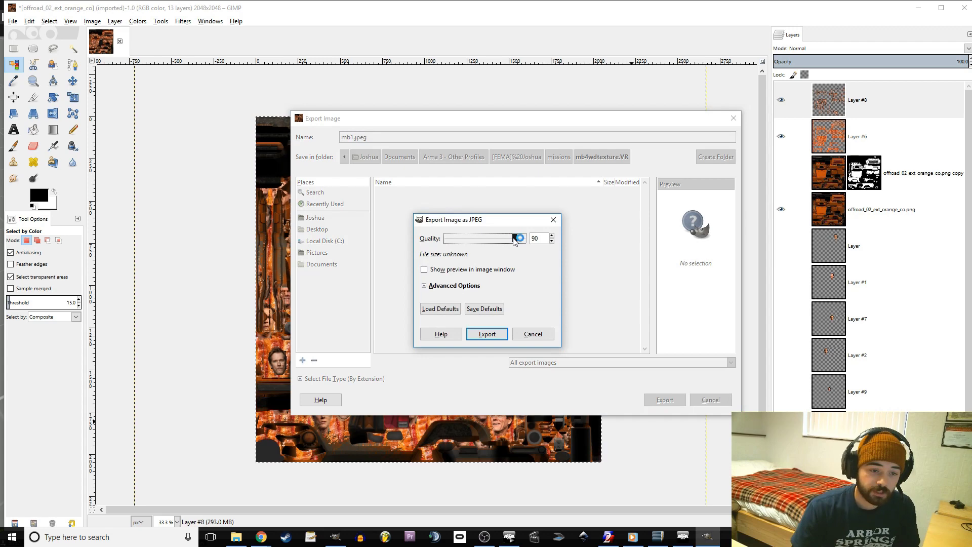
{"action": "left_click", "coordinate": [489, 334]}
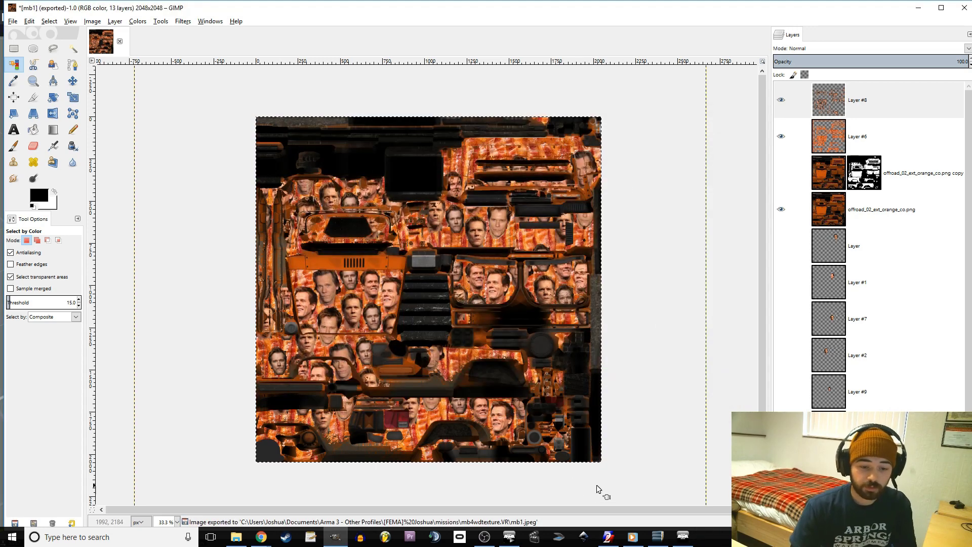
{"action": "left_click", "coordinate": [682, 541]}
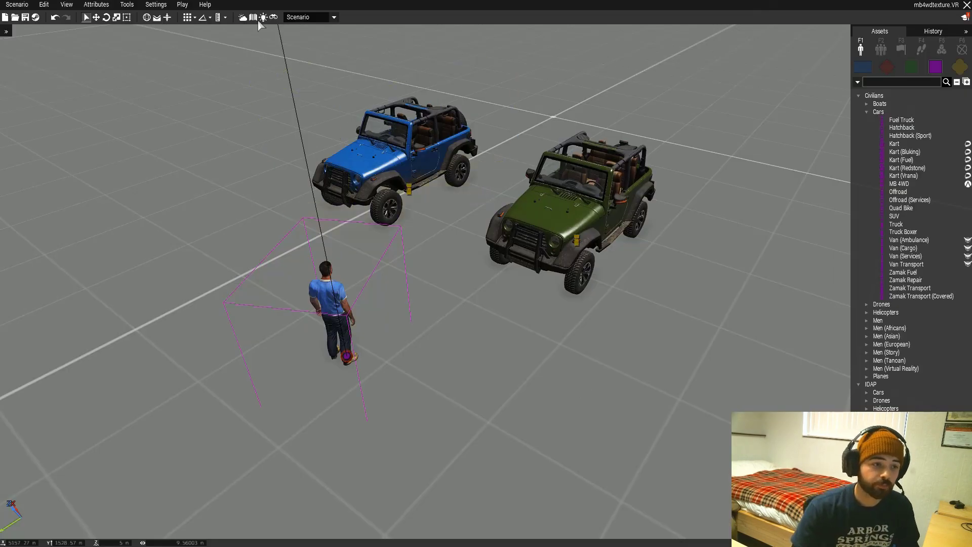
Confirm the jeep's variable name is MB, then play the scenario in singleplayer
{"action": "double_click", "coordinate": [415, 171]}
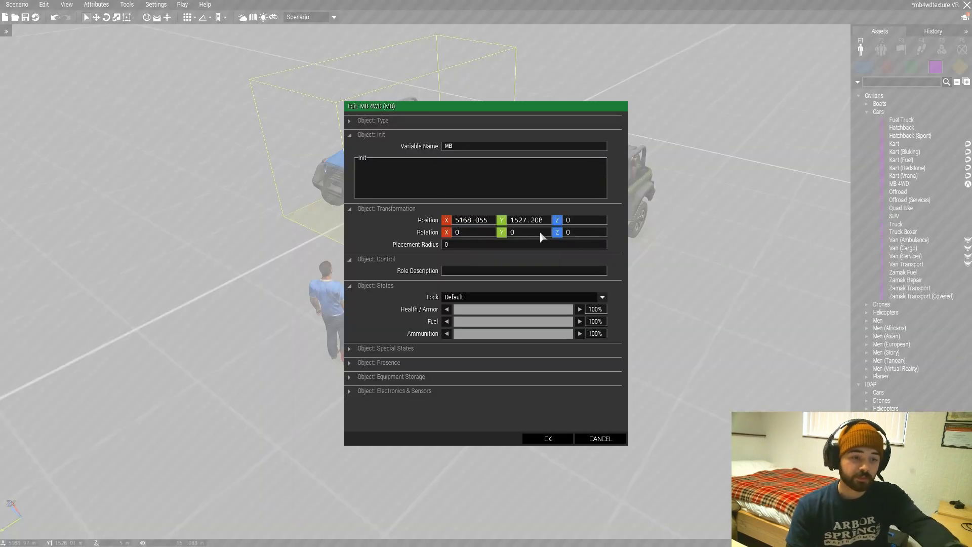
{"action": "left_click", "coordinate": [530, 438]}
{"action": "left_click", "coordinate": [182, 4]}
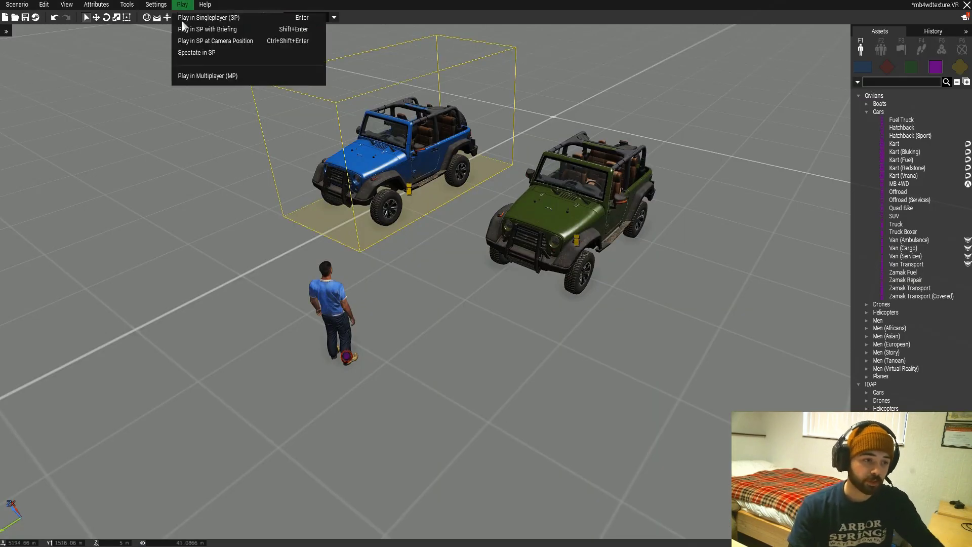
{"action": "left_click", "coordinate": [192, 18]}
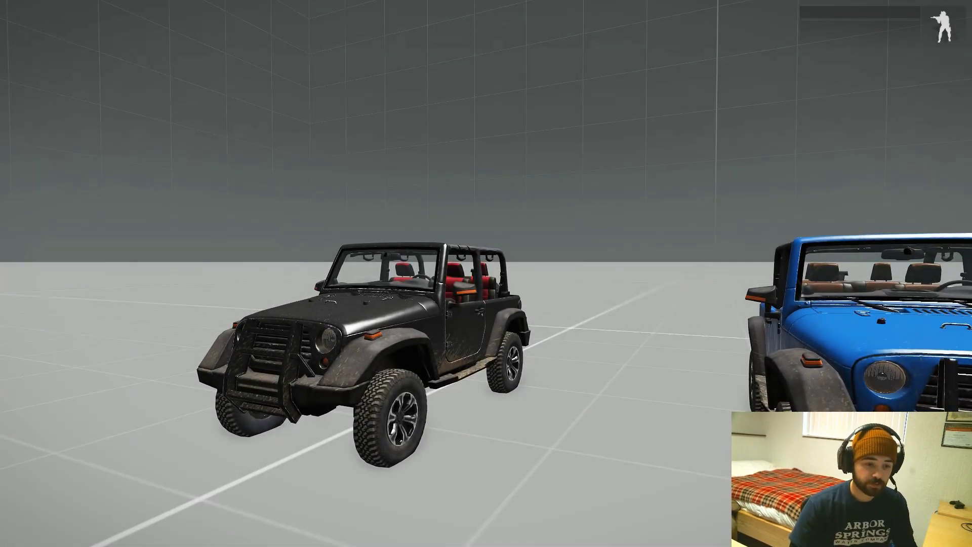
Run MB setObjectTexture [0, "mb1.jpeg"]; from the debug console with Local Exec
{"action": "key", "text": "Escape"}
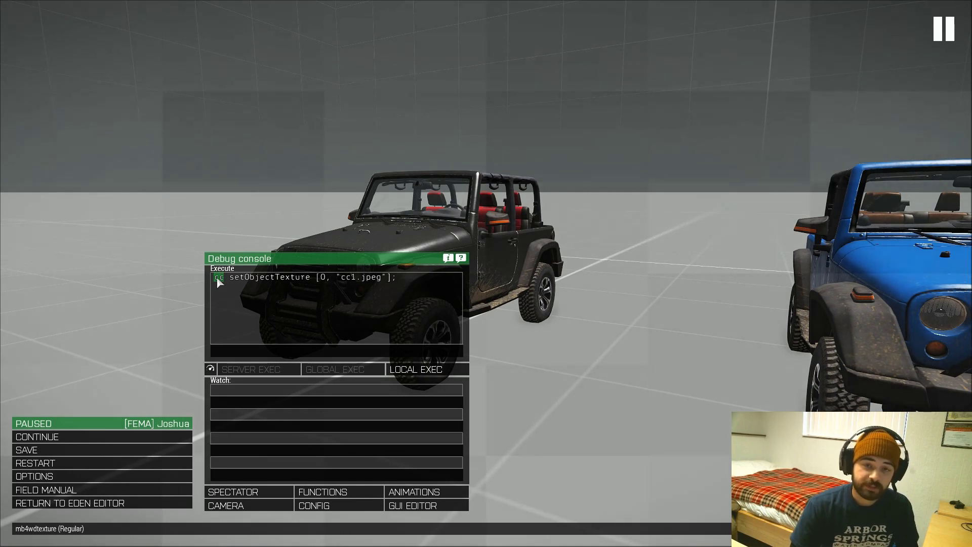
{"action": "type", "text": "MB"}
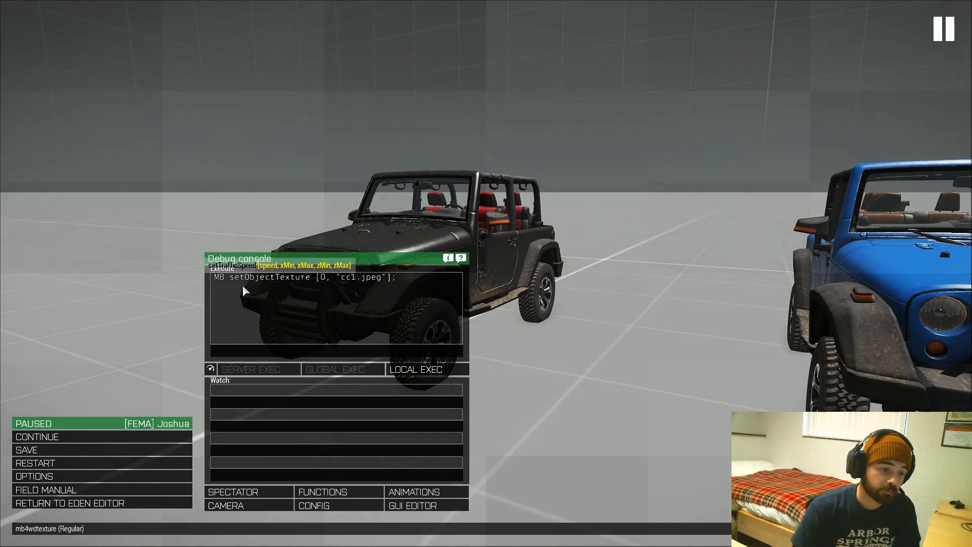
{"action": "left_click", "coordinate": [229, 279]}
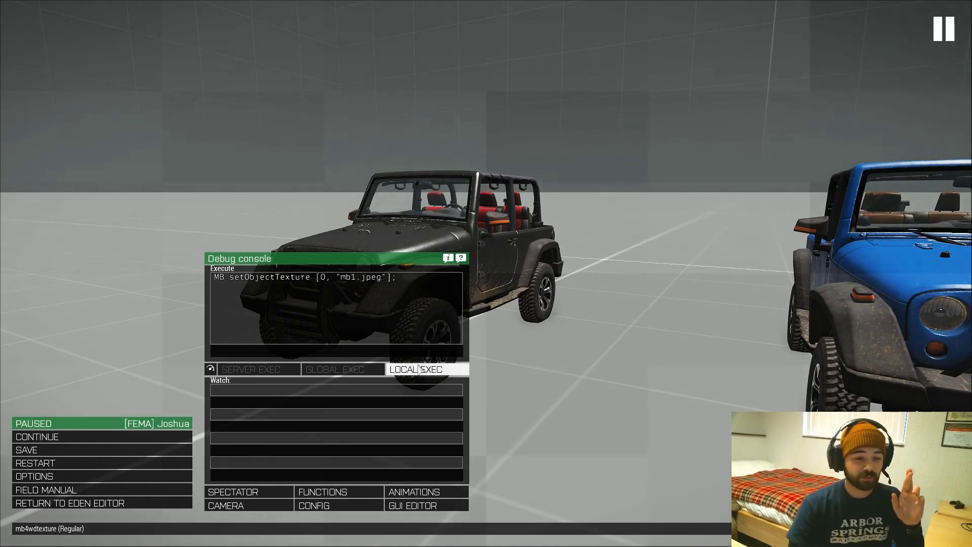
{"action": "left_click", "coordinate": [417, 370]}
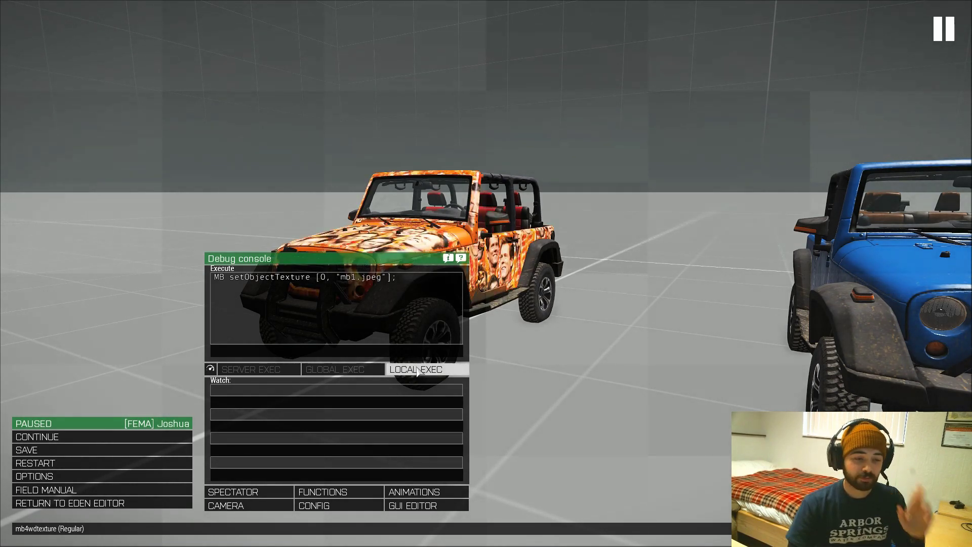
Resume the game and walk around the textured jeep, viewing its front, sides and rear
{"action": "key", "text": "Escape"}
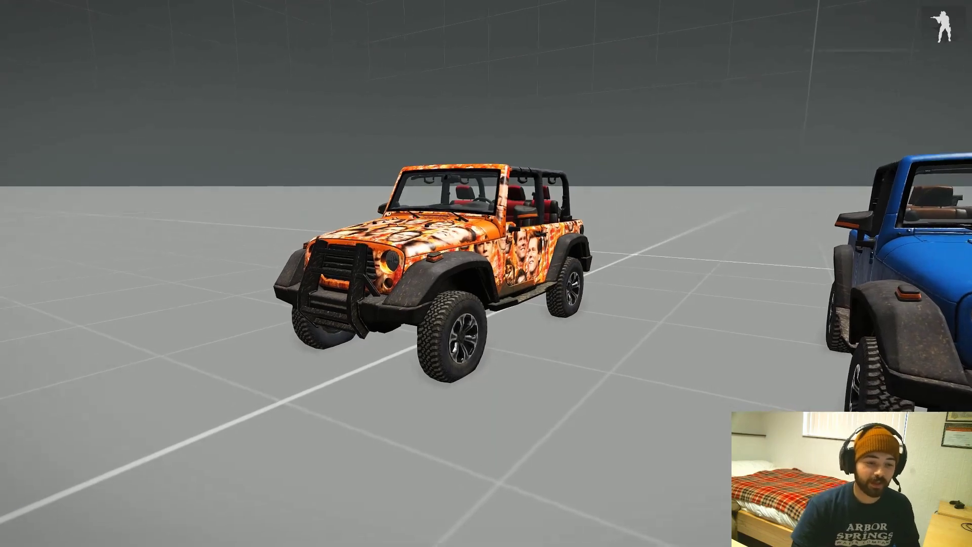
{"action": "key", "text": "w"}
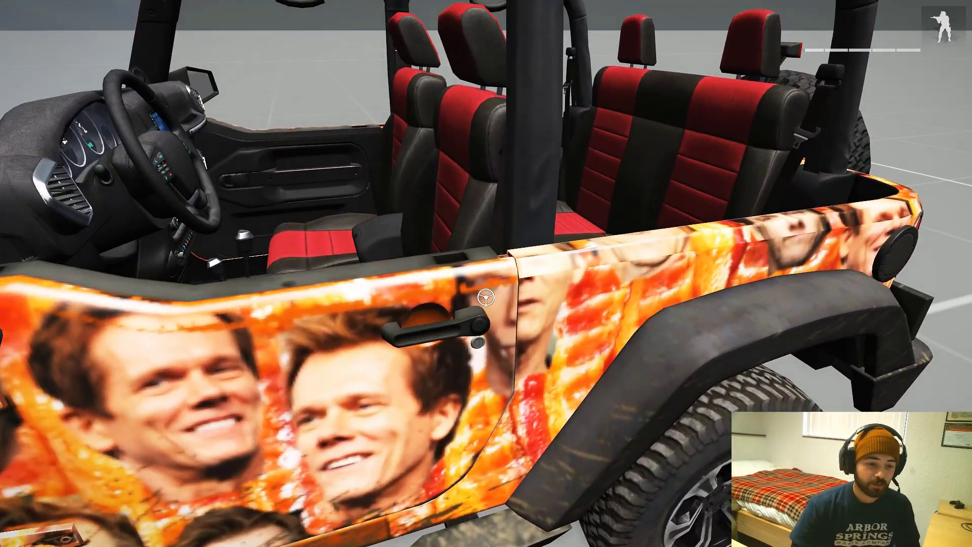
{"action": "key", "text": "s"}
{"action": "key", "text": "w"}
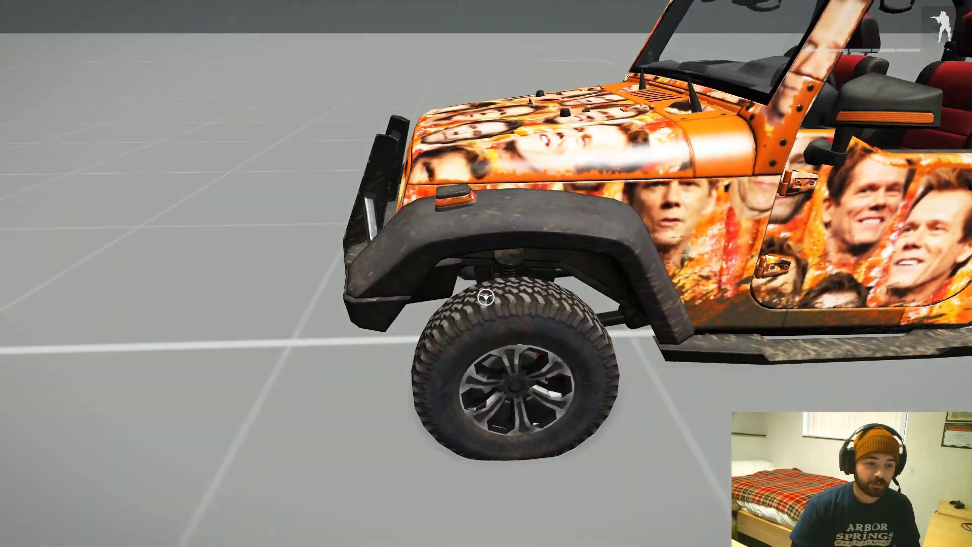
{"action": "key", "text": "s"}
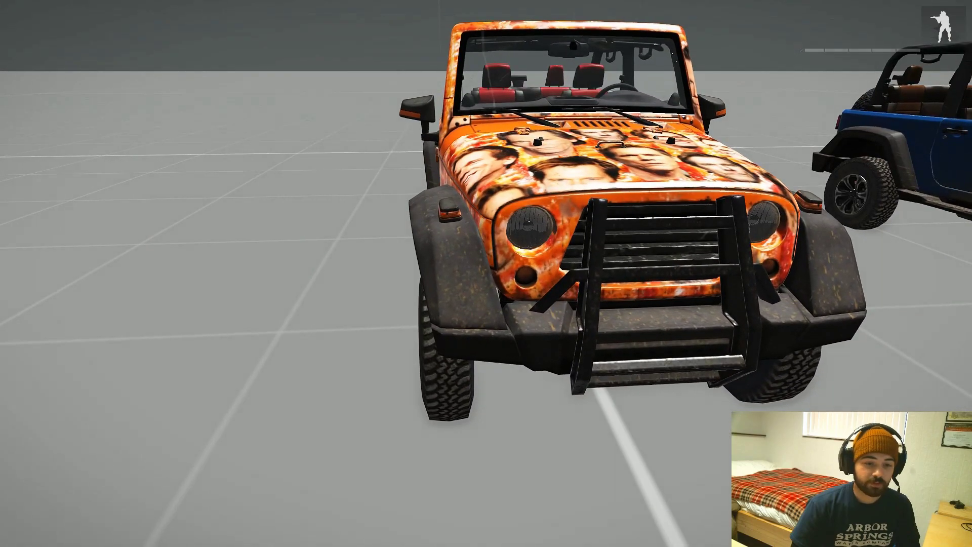
{"action": "key", "text": "d"}
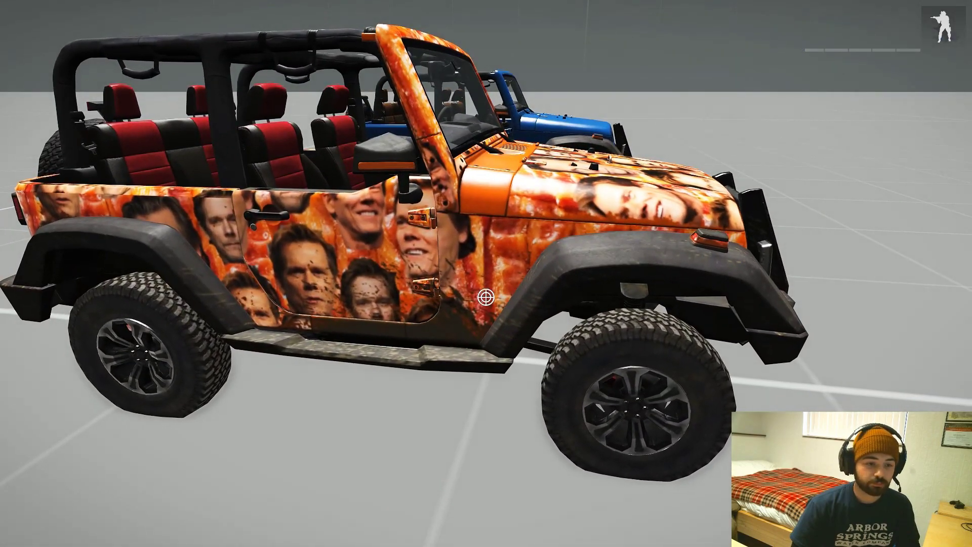
{"action": "key", "text": "a"}
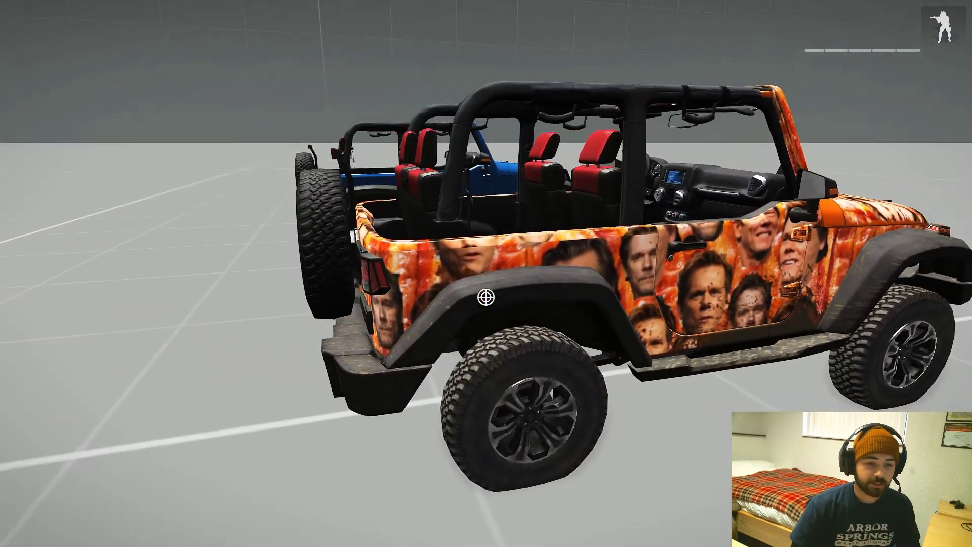
{"action": "key", "text": "a"}
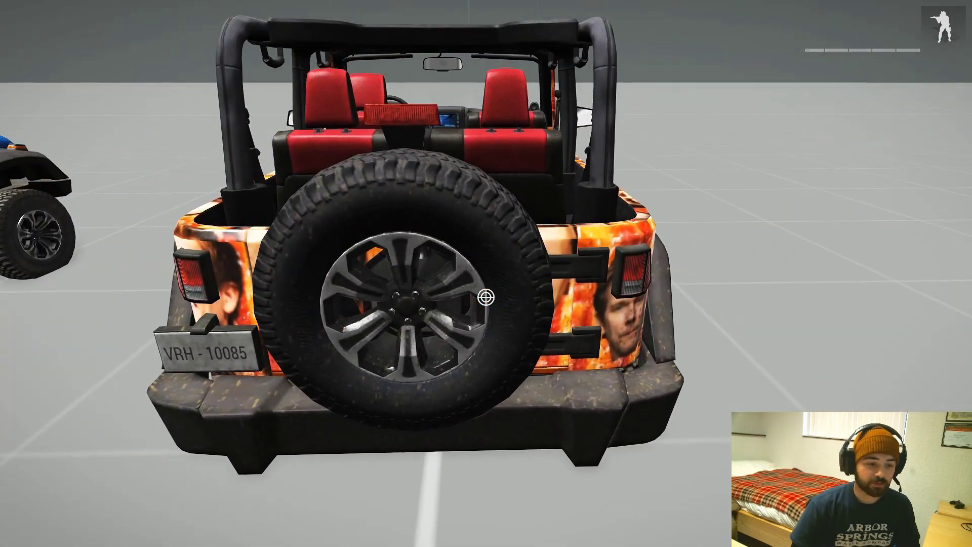
{"action": "key", "text": "a"}
Look at both jeeps together in third-person view, then return to GIMP
{"action": "key", "text": "KP_Enter"}
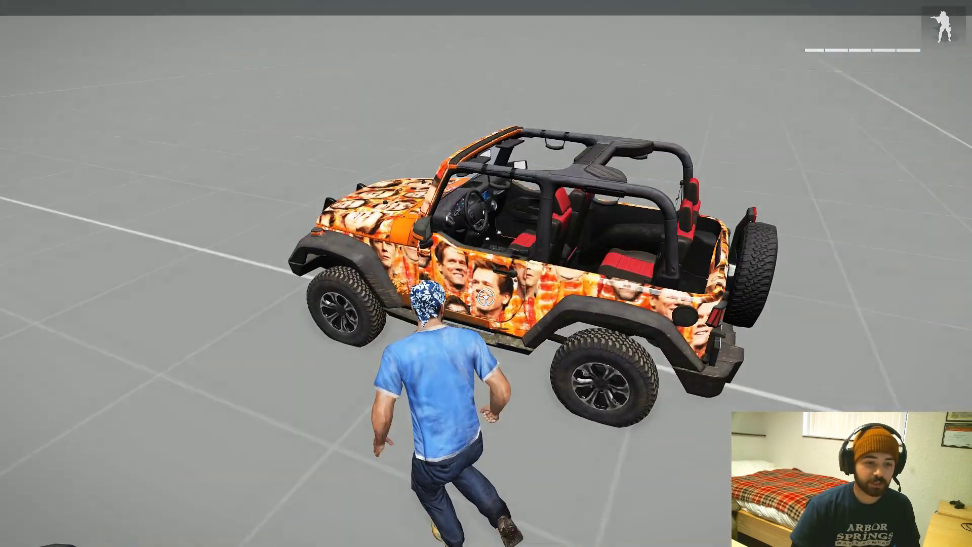
{"action": "key", "text": "a"}
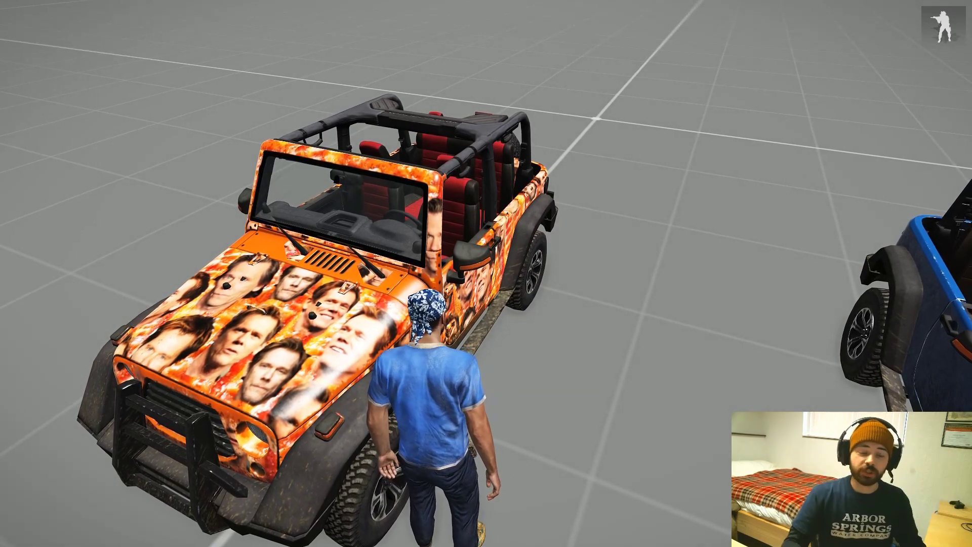
{"action": "key", "text": "w"}
{"action": "key", "text": "s"}
{"action": "key", "text": "alt+Tab"}
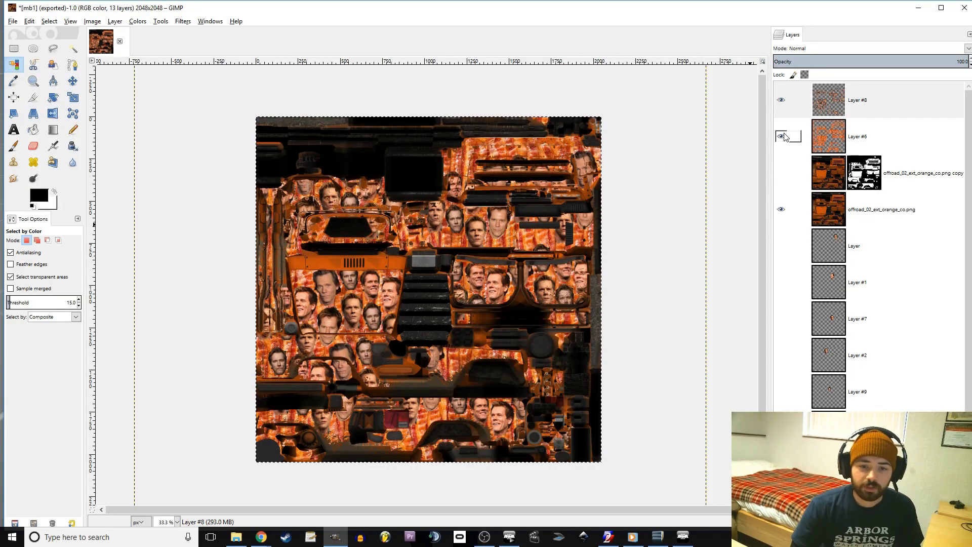
{"action": "left_click", "coordinate": [782, 98]}
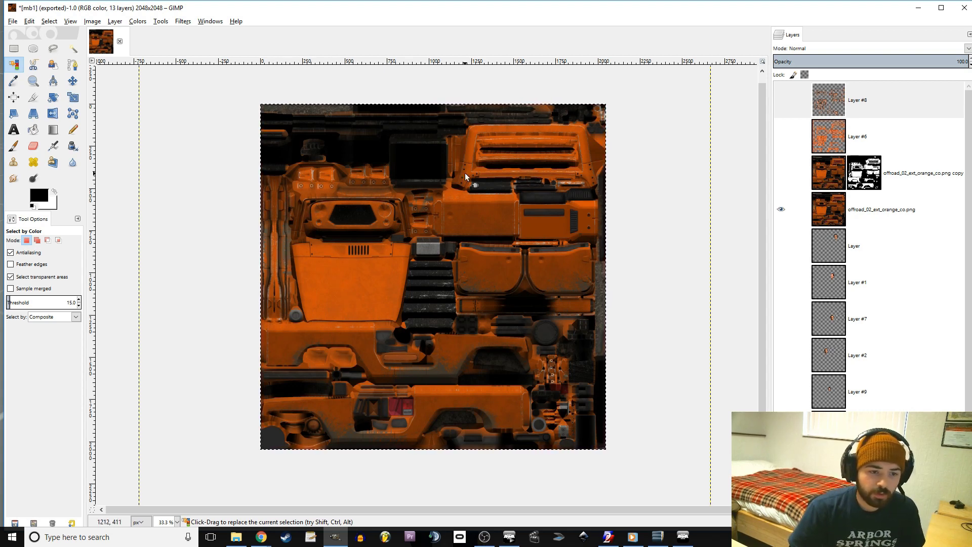
Add an empty Layer #10 directly above the offroad_02_ext_orange_co.png layer
{"action": "scroll", "coordinate": [588, 167], "scroll_direction": "up", "scroll_amount": 1, "text": "ctrl"}
{"action": "scroll", "coordinate": [586, 151], "scroll_direction": "up", "scroll_amount": 2, "text": "ctrl"}
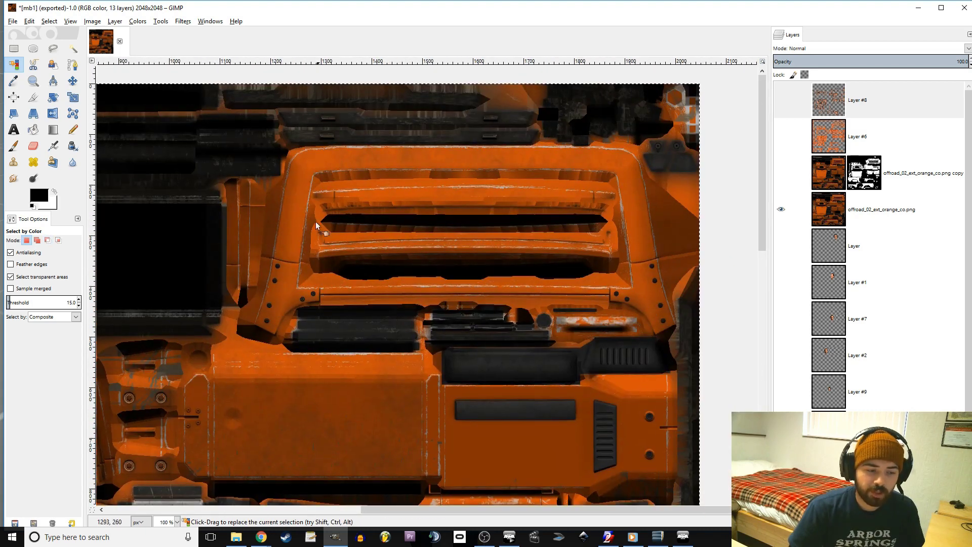
{"action": "scroll", "coordinate": [370, 276], "scroll_direction": "down", "scroll_amount": 2, "text": "ctrl"}
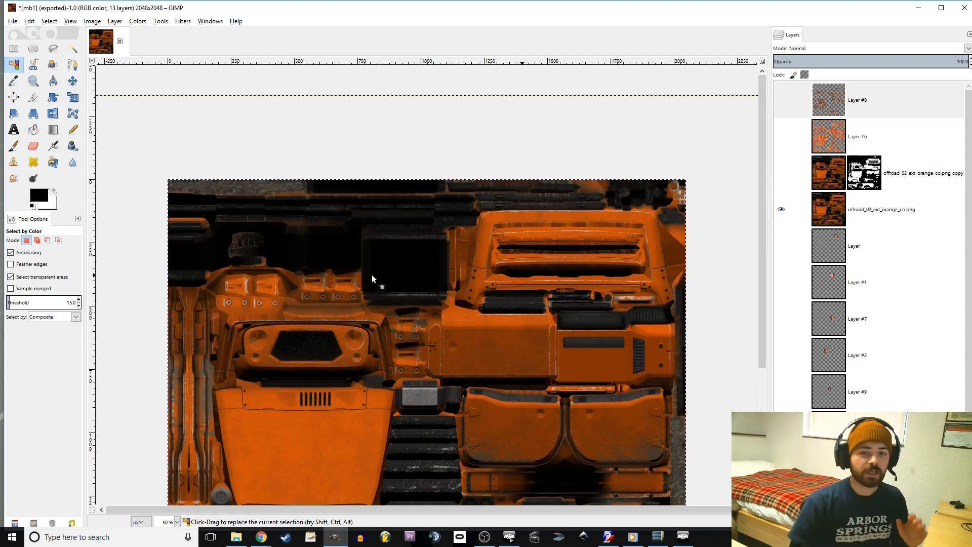
{"action": "scroll", "coordinate": [304, 314], "scroll_direction": "down", "scroll_amount": 1}
{"action": "scroll", "coordinate": [304, 314], "scroll_direction": "down", "scroll_amount": 1}
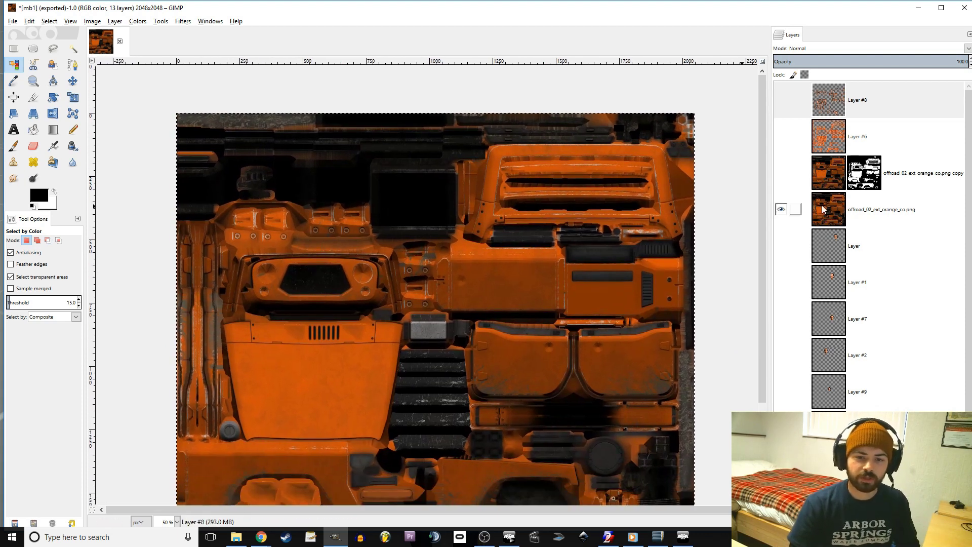
{"action": "left_click", "coordinate": [844, 217]}
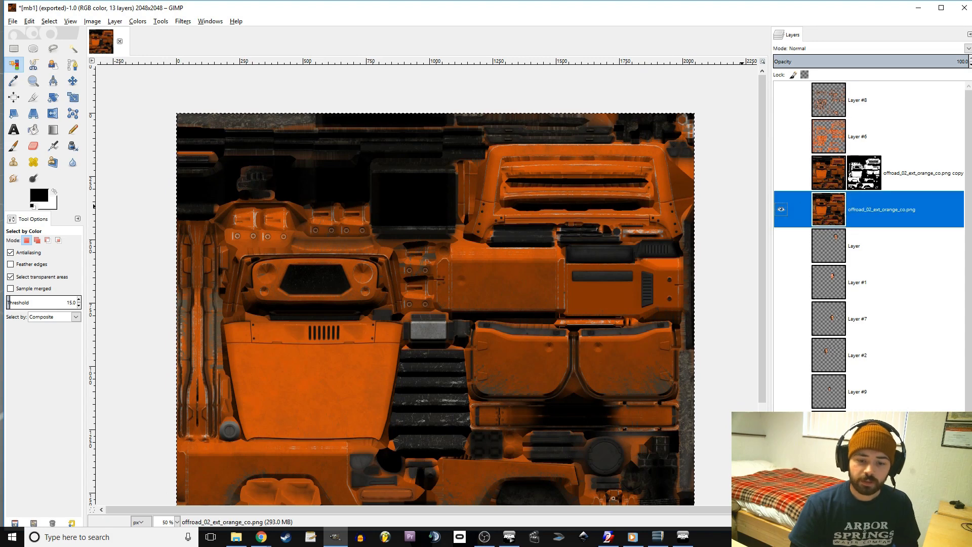
{"action": "key", "text": "ctrl+shift+n"}
{"action": "key", "text": "Return"}
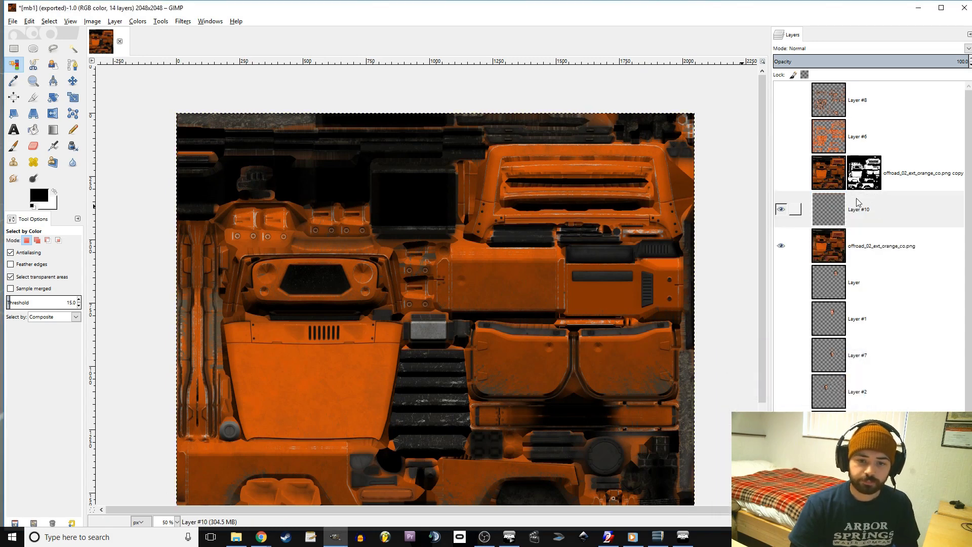
Fill Layer #10 with a vertical linear Full saturation spectrum gradient across the canvas
{"action": "left_click", "coordinate": [52, 129]}
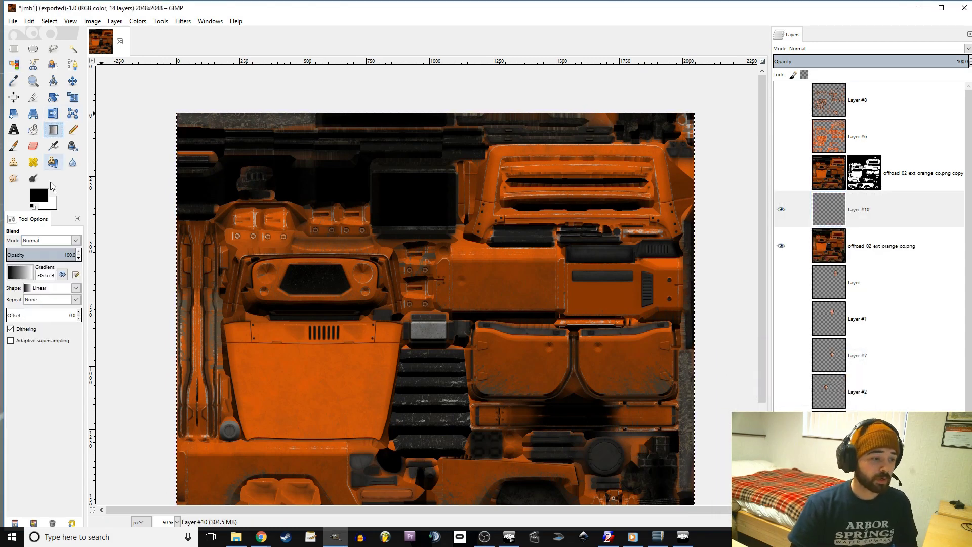
{"action": "left_click", "coordinate": [19, 273]}
{"action": "scroll", "coordinate": [67, 359], "scroll_direction": "down", "scroll_amount": 3}
{"action": "scroll", "coordinate": [68, 360], "scroll_direction": "down", "scroll_amount": 3}
{"action": "scroll", "coordinate": [67, 359], "scroll_direction": "down", "scroll_amount": 3}
{"action": "scroll", "coordinate": [67, 359], "scroll_direction": "down", "scroll_amount": 3}
{"action": "scroll", "coordinate": [66, 360], "scroll_direction": "down", "scroll_amount": 2}
{"action": "double_click", "coordinate": [60, 336]}
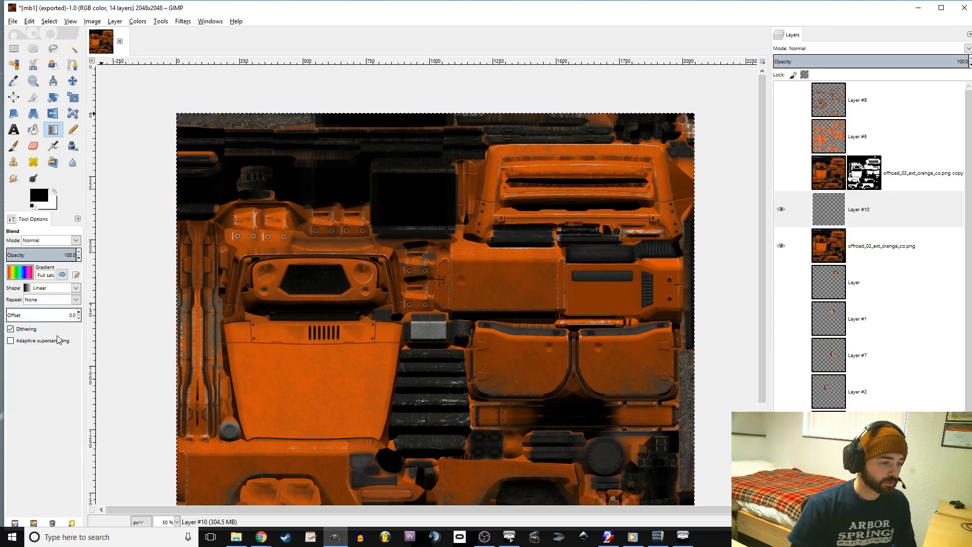
{"action": "left_click", "coordinate": [50, 289]}
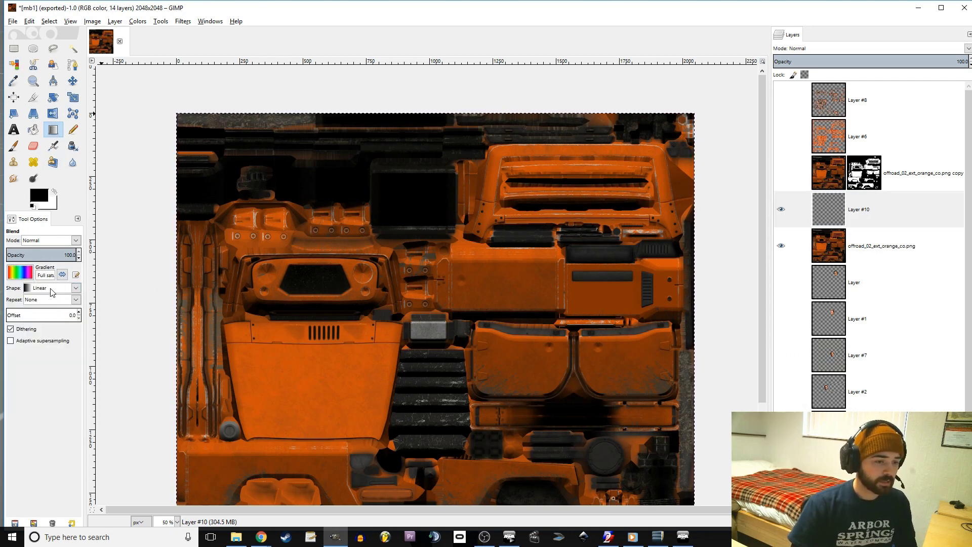
{"action": "scroll", "coordinate": [444, 282], "scroll_direction": "down", "scroll_amount": 1}
{"action": "scroll", "coordinate": [444, 282], "scroll_direction": "down", "scroll_amount": 1}
{"action": "left_click_drag", "start_coordinate": [430, 94], "coordinate": [430, 458]}
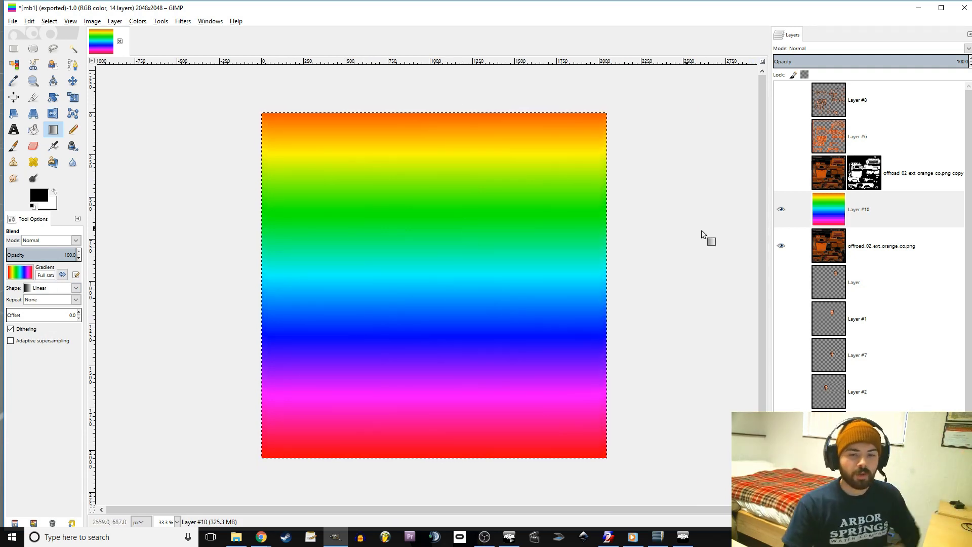
{"action": "left_click", "coordinate": [826, 214]}
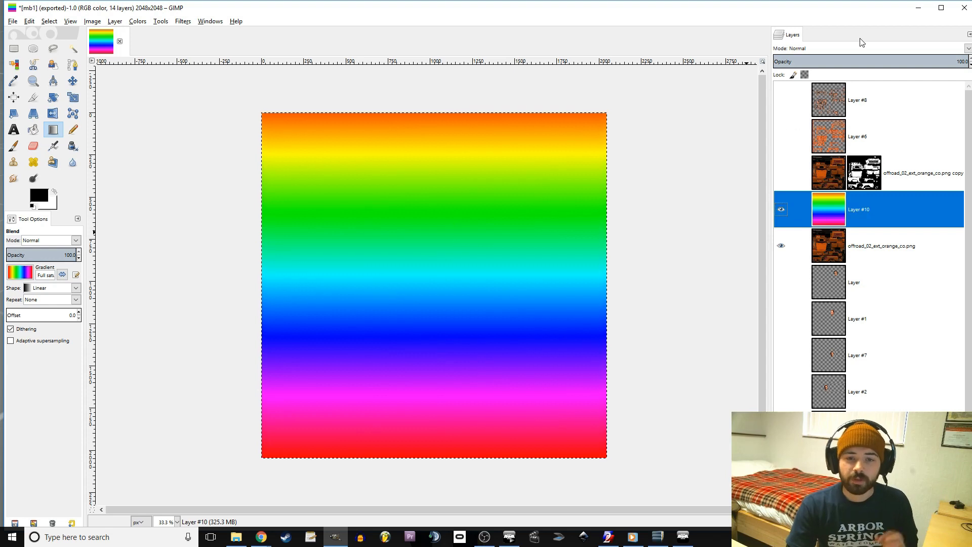
Duplicate the orange texture layer and lower the rainbow layer's opacity to about 47
{"action": "left_click", "coordinate": [833, 256]}
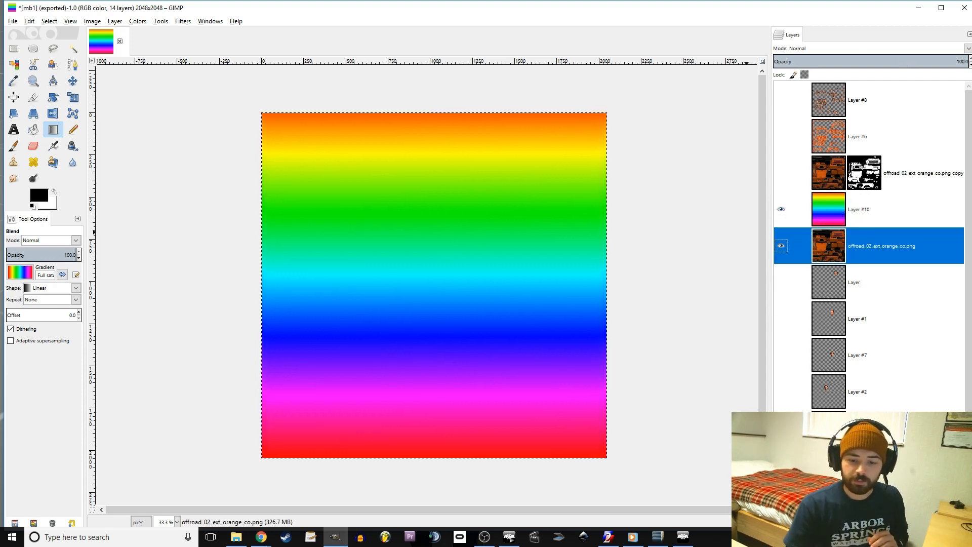
{"action": "key", "text": "shift+ctrl+d"}
{"action": "left_click", "coordinate": [831, 210]}
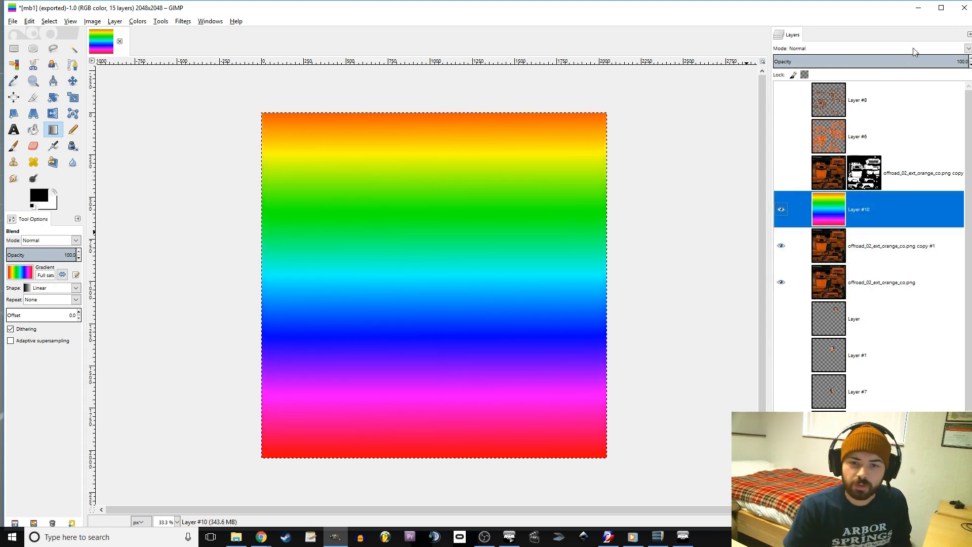
{"action": "left_click", "coordinate": [925, 62]}
{"action": "left_click_drag", "start_coordinate": [917, 61], "coordinate": [879, 65]}
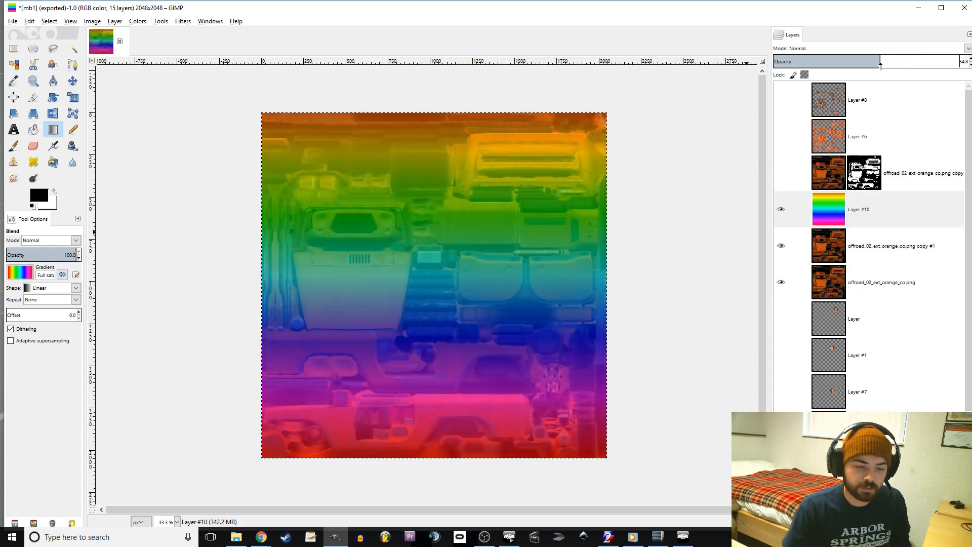
{"action": "left_click_drag", "start_coordinate": [877, 65], "coordinate": [865, 63]}
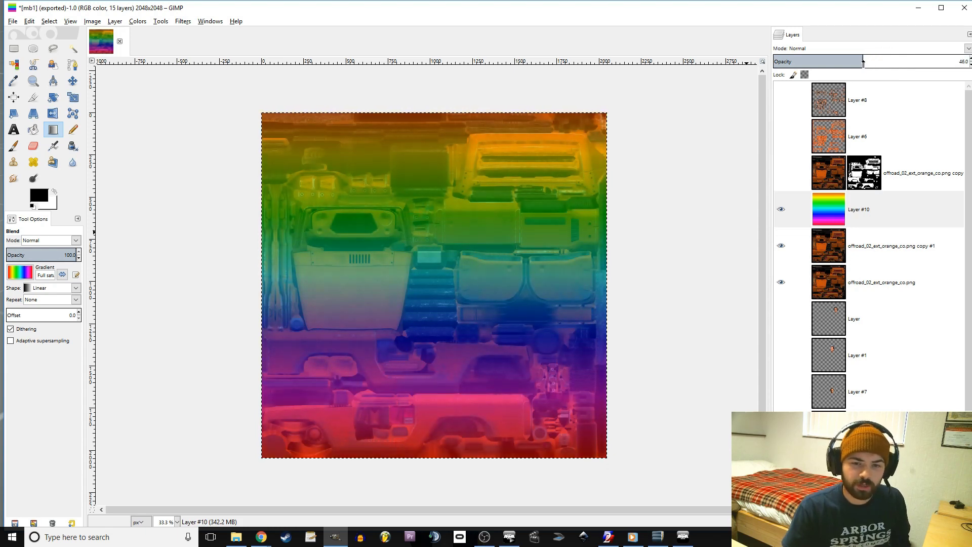
Hide the original orange layer and merge the rainbow layer down into the texture copy
{"action": "left_click", "coordinate": [784, 281]}
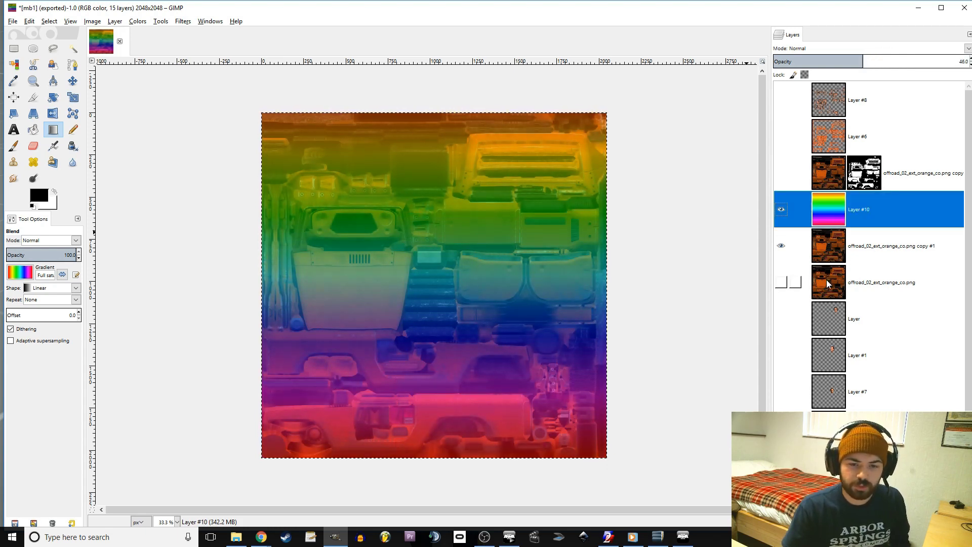
{"action": "right_click", "coordinate": [830, 201]}
{"action": "left_click", "coordinate": [863, 277]}
{"action": "left_click", "coordinate": [780, 172]}
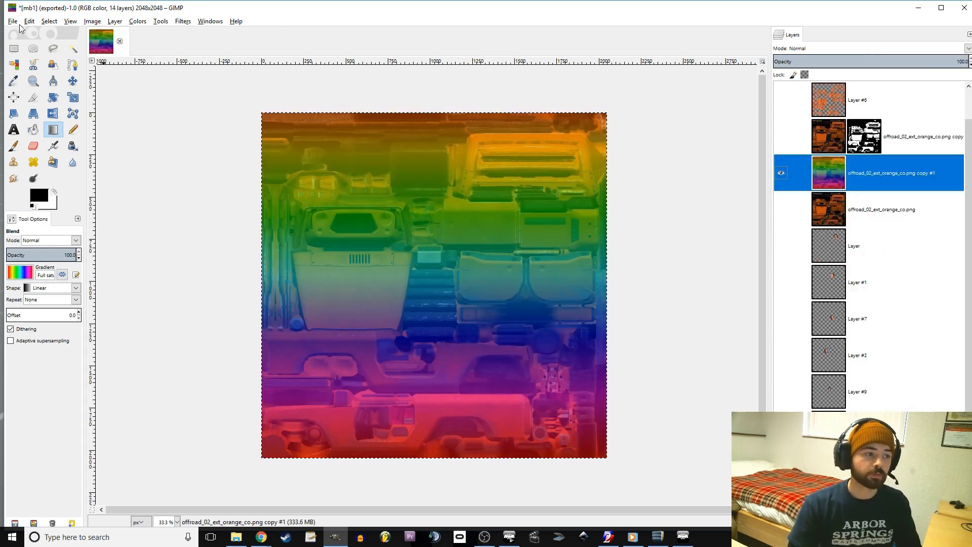
{"action": "key", "text": "ctrl+shift+e"}
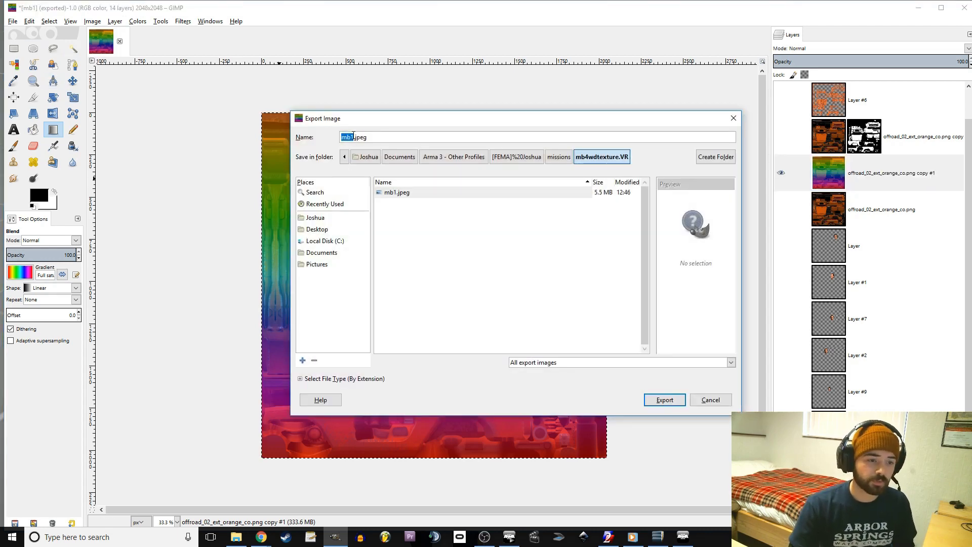
Export the rainbow-tinted texture as grad.jpeg with the default JPEG settings
{"action": "type", "text": "m"}
{"action": "key", "text": "BackSpace"}
{"action": "type", "text": "grad"}
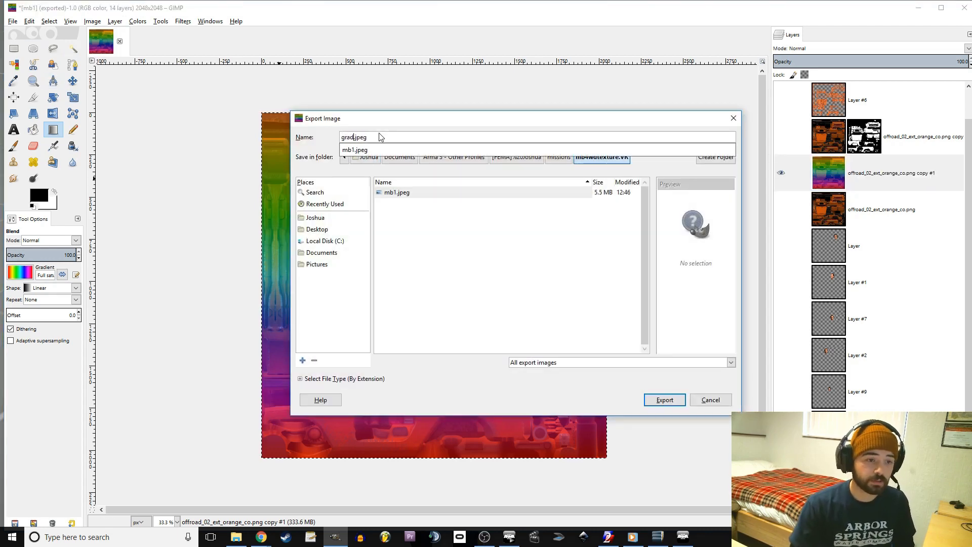
{"action": "left_click", "coordinate": [381, 137]}
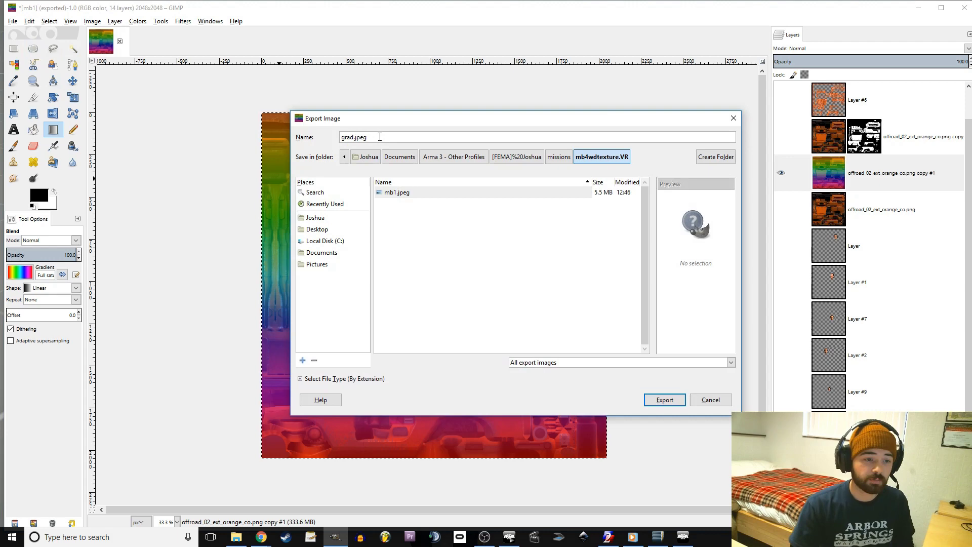
{"action": "left_click", "coordinate": [666, 401]}
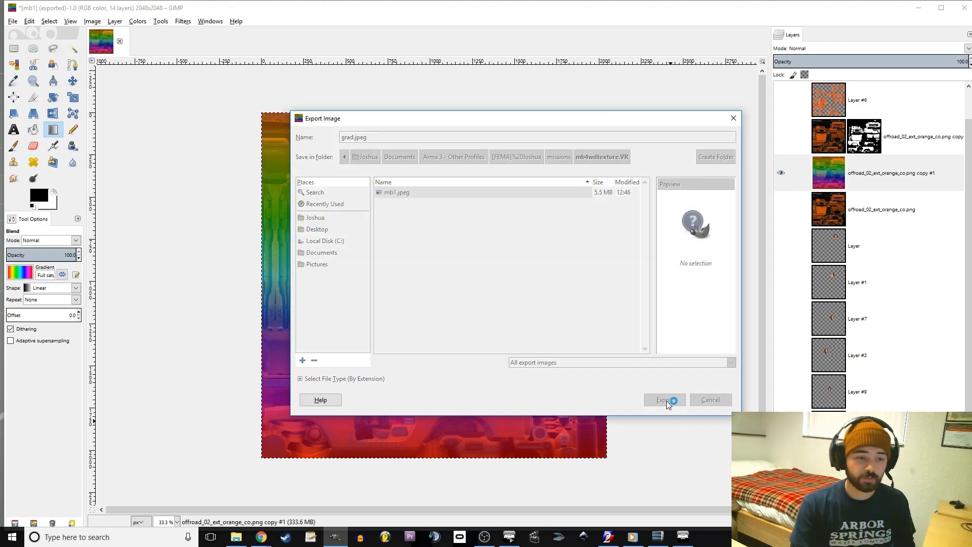
{"action": "left_click", "coordinate": [487, 333]}
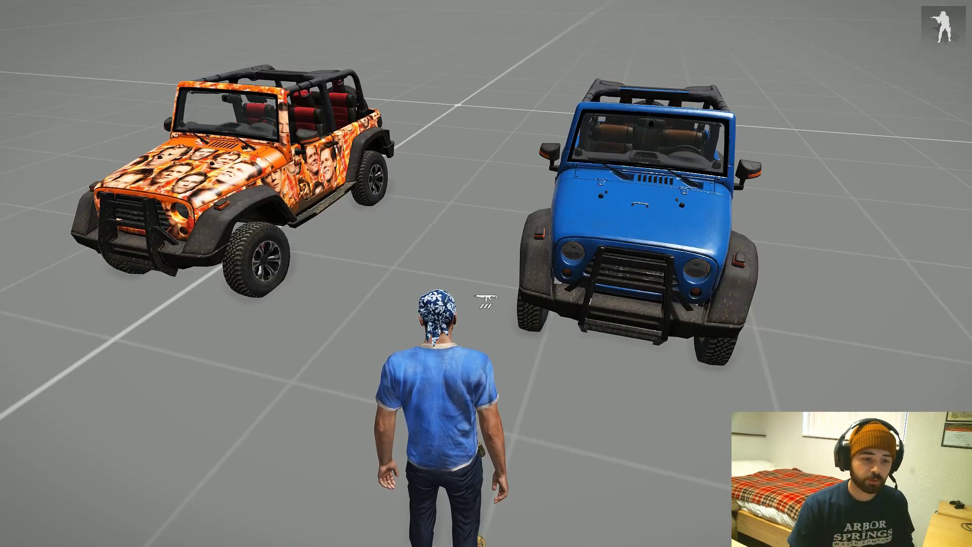
Run grad setObjectTexture [0, "grad.jpeg"]; from the debug console with Local Exec
{"action": "key", "text": "Escape"}
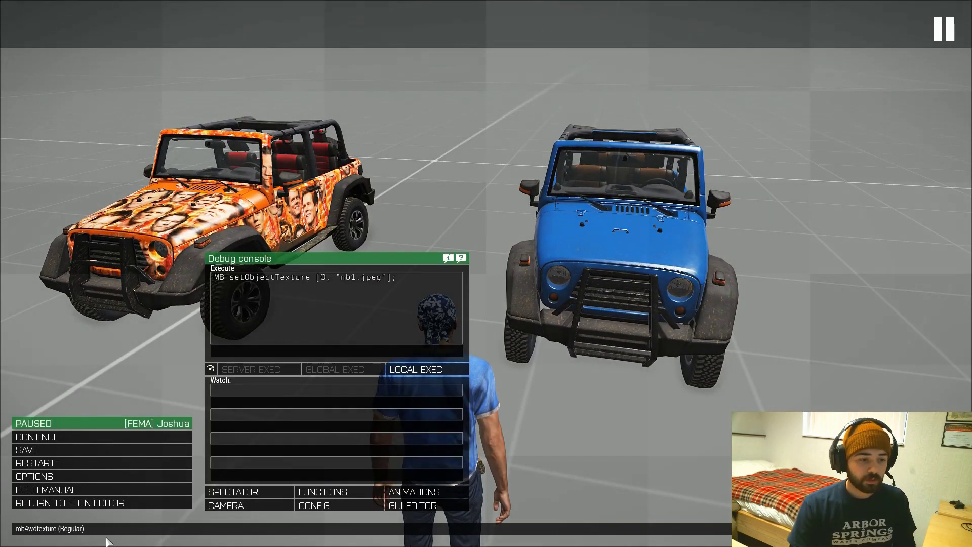
{"action": "left_click", "coordinate": [414, 282]}
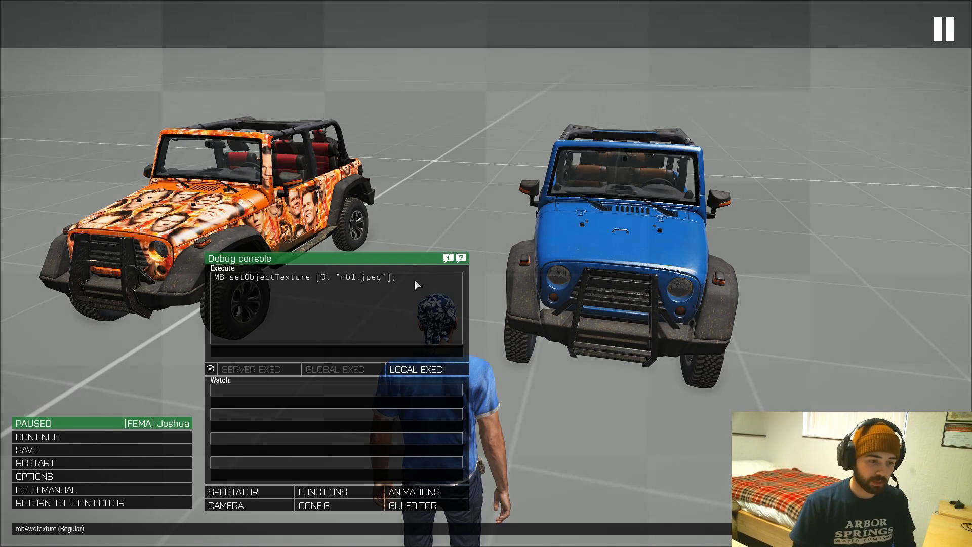
{"action": "key", "text": "Return"}
{"action": "type", "text": "grad "}
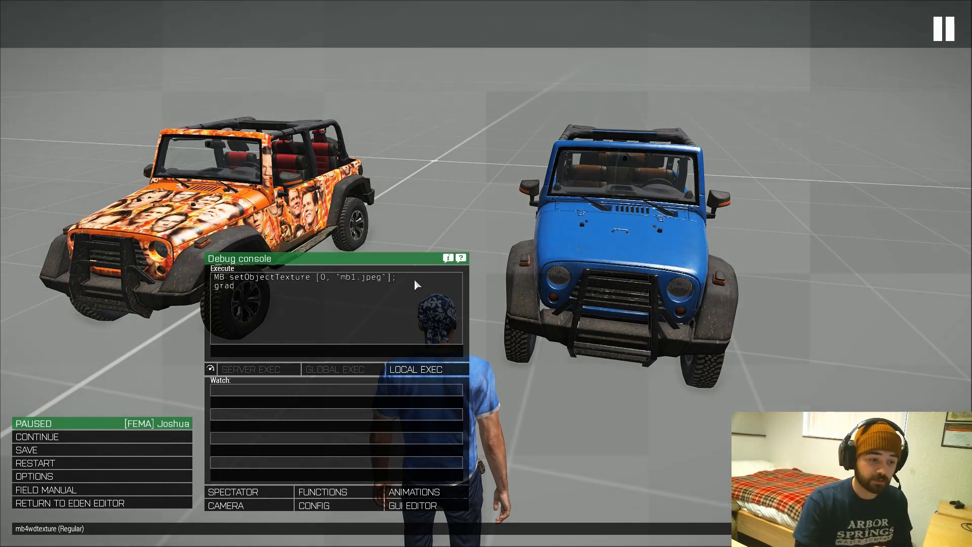
{"action": "type", "text": "set"}
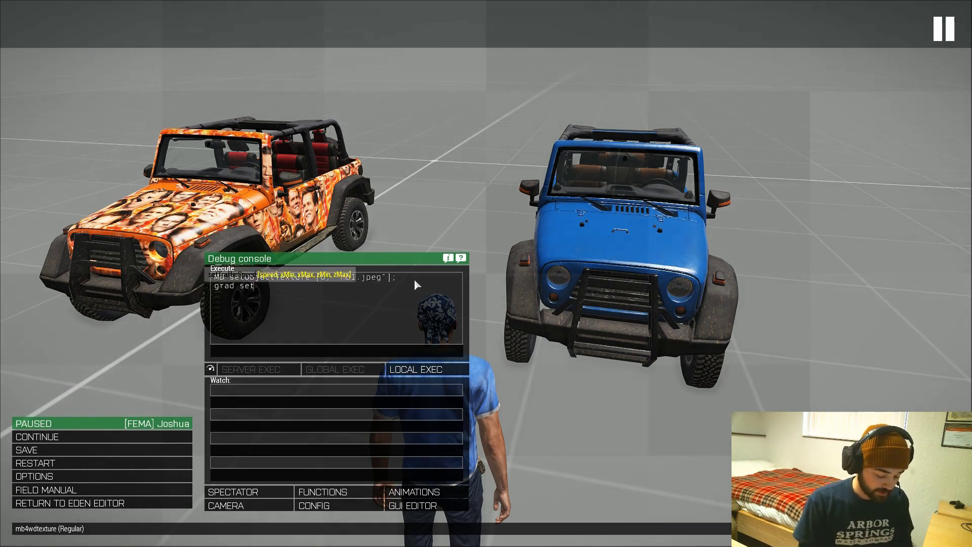
{"action": "type", "text": "ObjectTexture [0, \""}
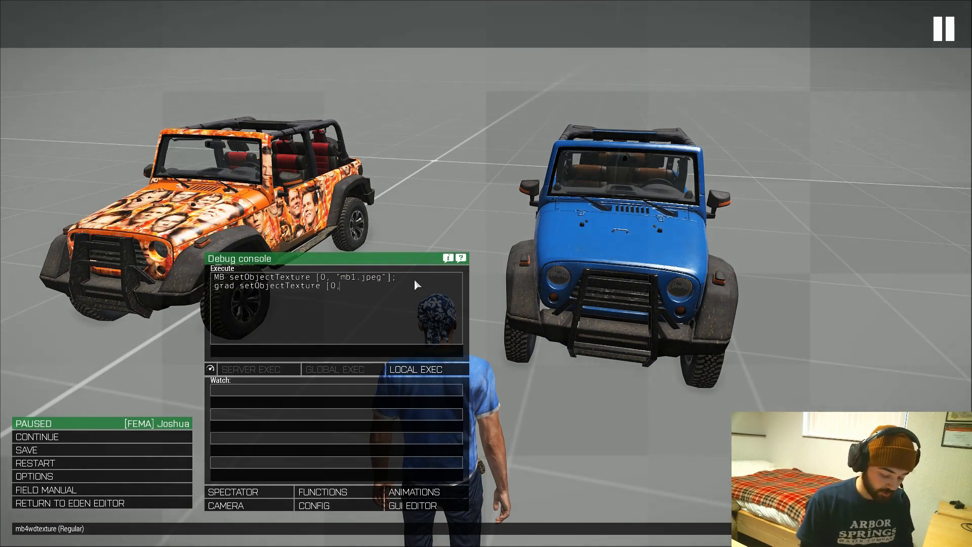
{"action": "type", "text": "grad.jepg"}
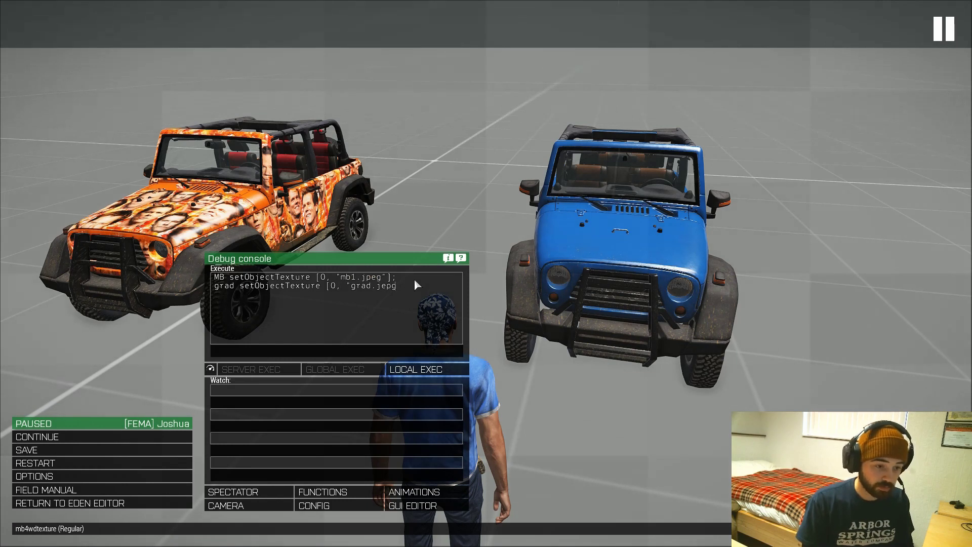
{"action": "key", "text": "BackSpace"}
{"action": "key", "text": "BackSpace"}
{"action": "key", "text": "BackSpace"}
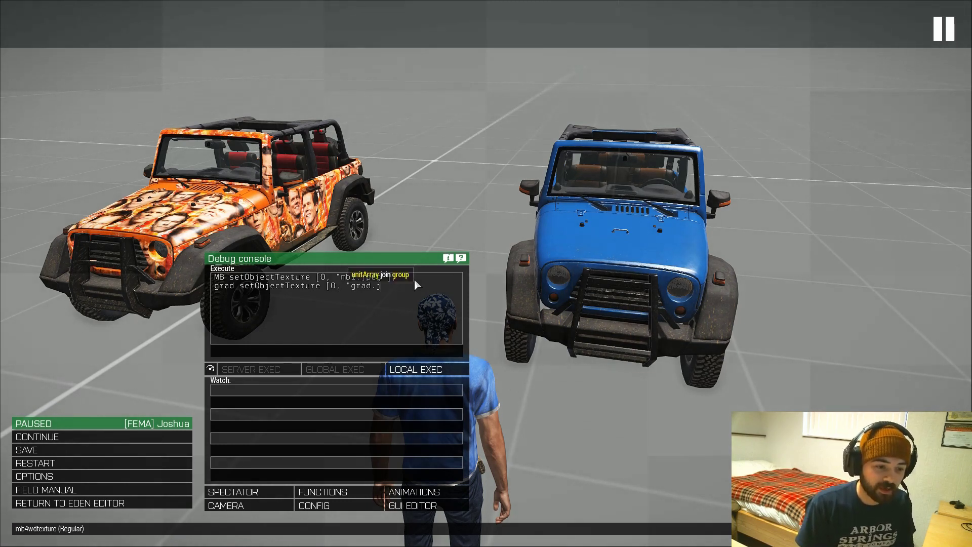
{"action": "type", "text": "peg"}
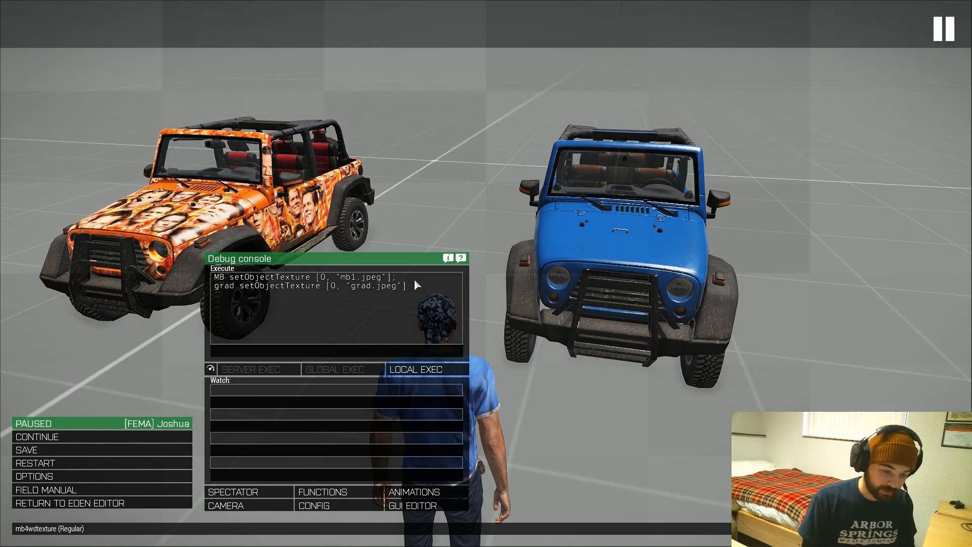
{"action": "left_click", "coordinate": [415, 368]}
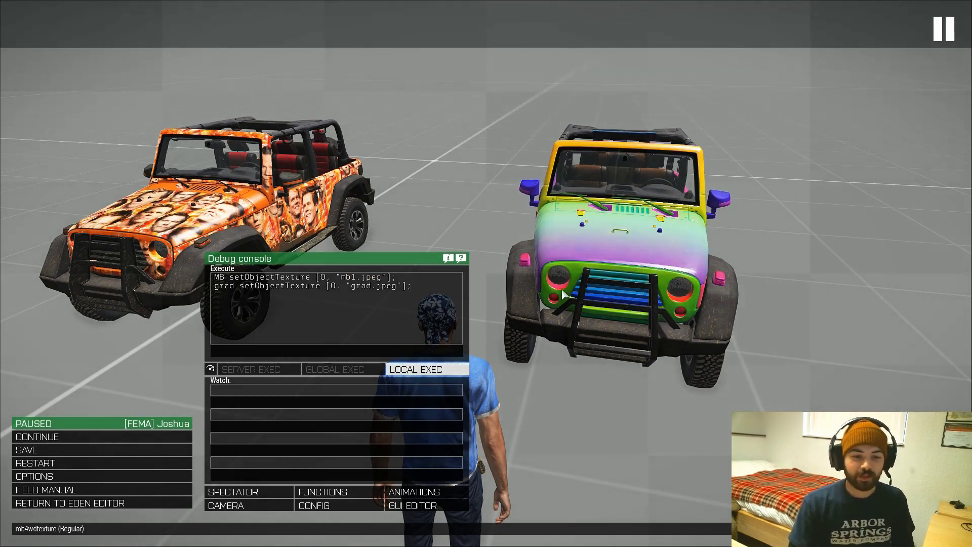
Resume play, walk to the rainbow jeep, get in and out, then return to GIMP
{"action": "key", "text": "Escape"}
{"action": "key", "text": "w"}
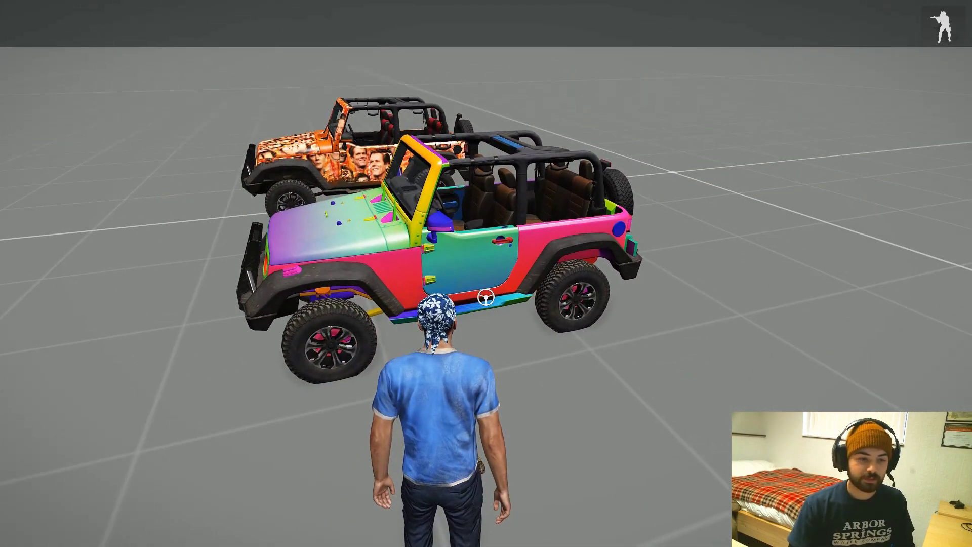
{"action": "key", "text": "f"}
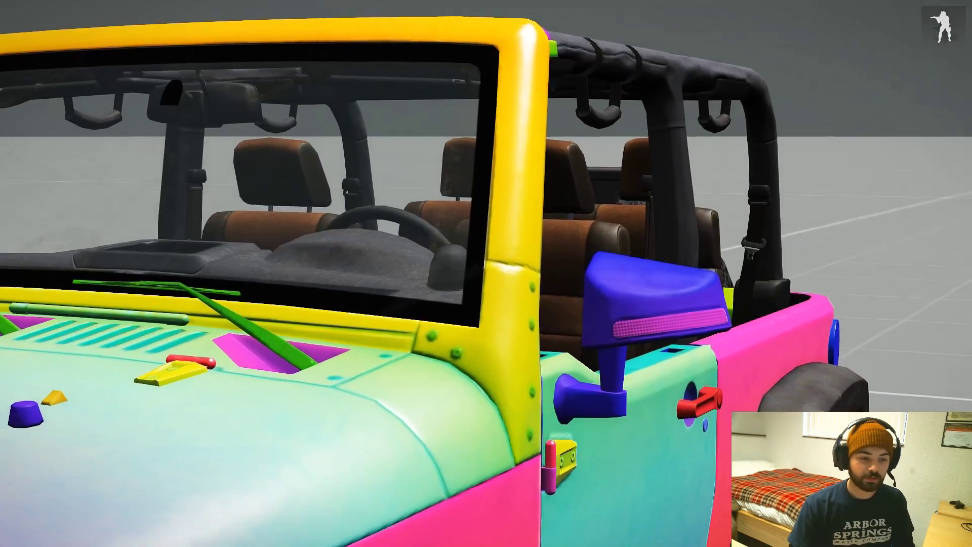
{"action": "key", "text": "f"}
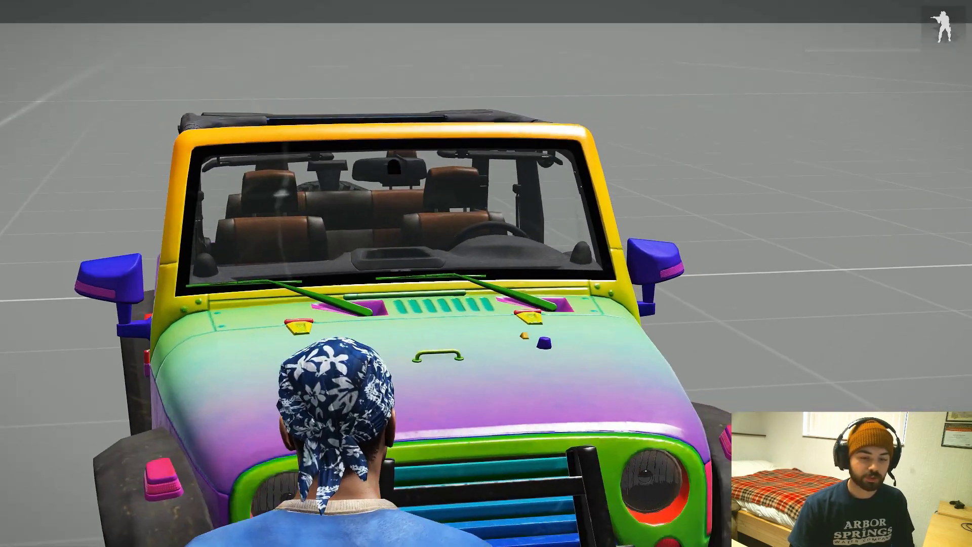
{"action": "key", "text": "alt+Tab"}
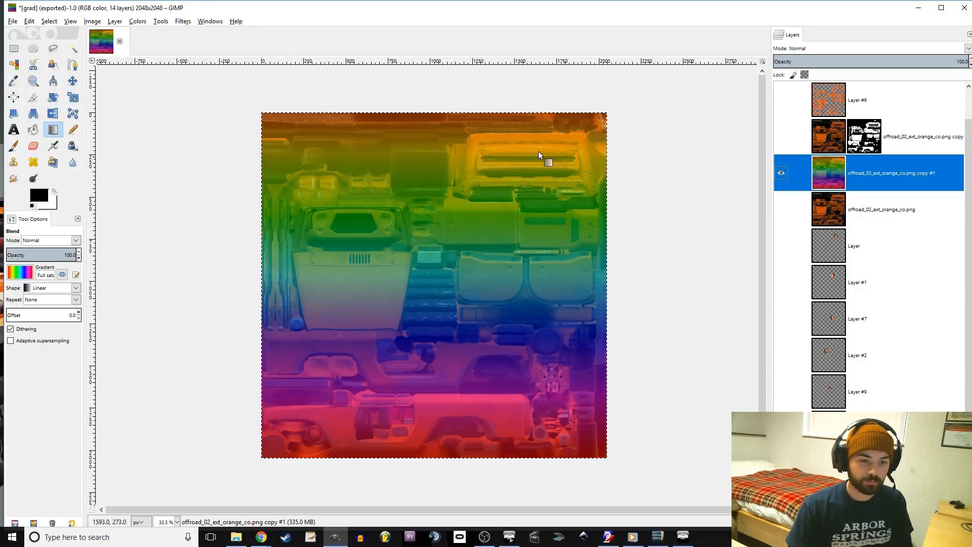
Zoom in and pan across the rainbow texture to inspect its fine details
{"action": "scroll", "coordinate": [530, 158], "scroll_direction": "up", "scroll_amount": 2, "text": "ctrl"}
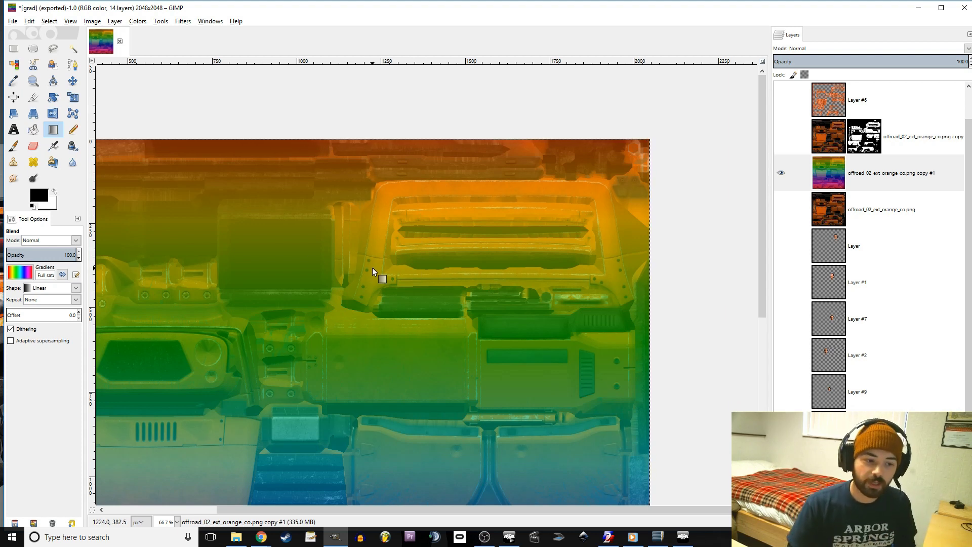
{"action": "scroll", "coordinate": [377, 218], "scroll_direction": "up", "scroll_amount": 2, "text": "ctrl"}
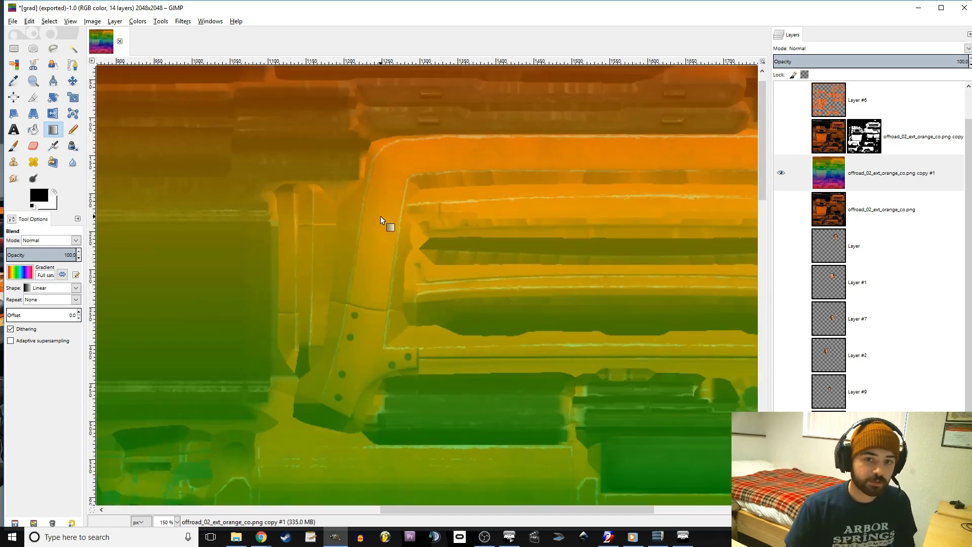
{"action": "mouse_move", "coordinate": [381, 216]}
{"action": "left_mouse_down"}
{"action": "mouse_move", "coordinate": [348, 176]}
{"action": "mouse_move", "coordinate": [260, 145]}
{"action": "left_mouse_up"}
{"action": "scroll", "coordinate": [455, 190], "scroll_direction": "down", "scroll_amount": 2}
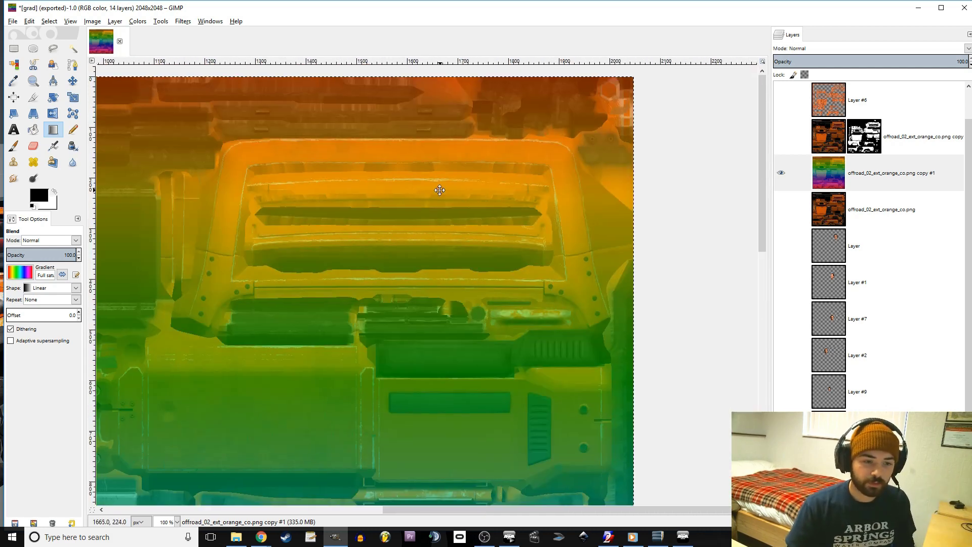
{"action": "left_click_drag", "start_coordinate": [440, 190], "coordinate": [447, 188]}
{"action": "scroll", "coordinate": [792, 144], "scroll_direction": "up", "scroll_amount": 1}
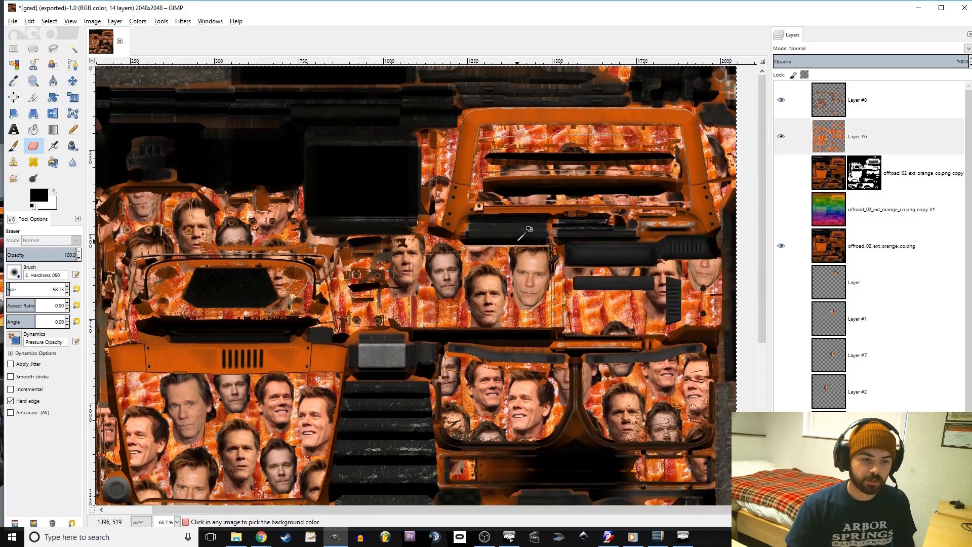
Export the face-collage texture as mb2.jpeg into the mission folder, accepting the JPEG options
{"action": "scroll", "coordinate": [453, 265], "scroll_direction": "down", "scroll_amount": 1, "text": "ctrl"}
{"action": "scroll", "coordinate": [384, 247], "scroll_direction": "down", "scroll_amount": 1}
{"action": "key", "text": "ctrl+shift+e"}
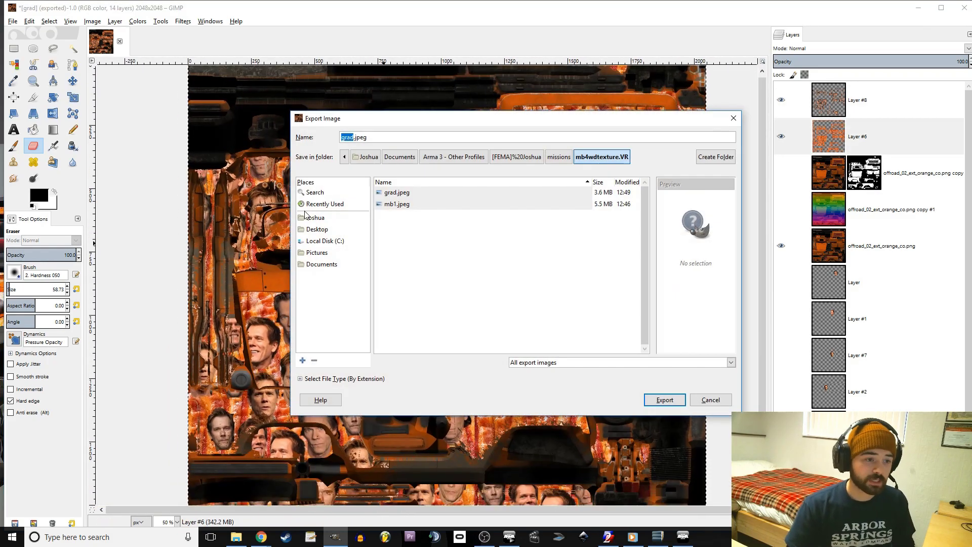
{"action": "key", "text": "BackSpace"}
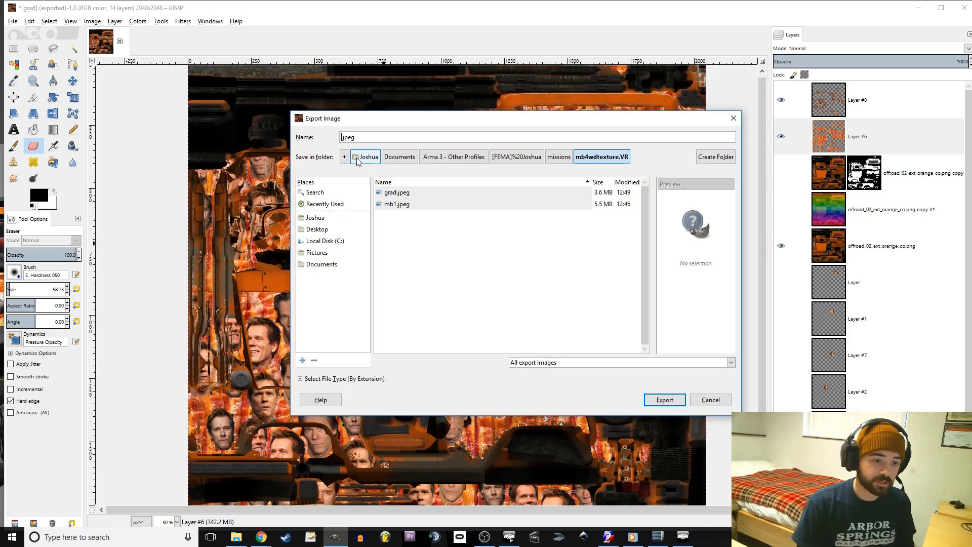
{"action": "type", "text": "mb2"}
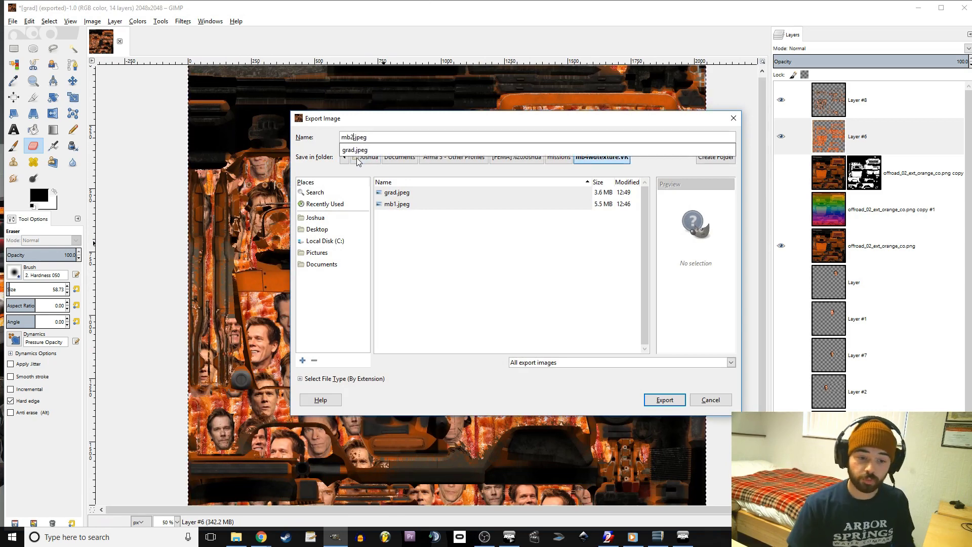
{"action": "left_click", "coordinate": [680, 403]}
{"action": "left_click", "coordinate": [666, 401]}
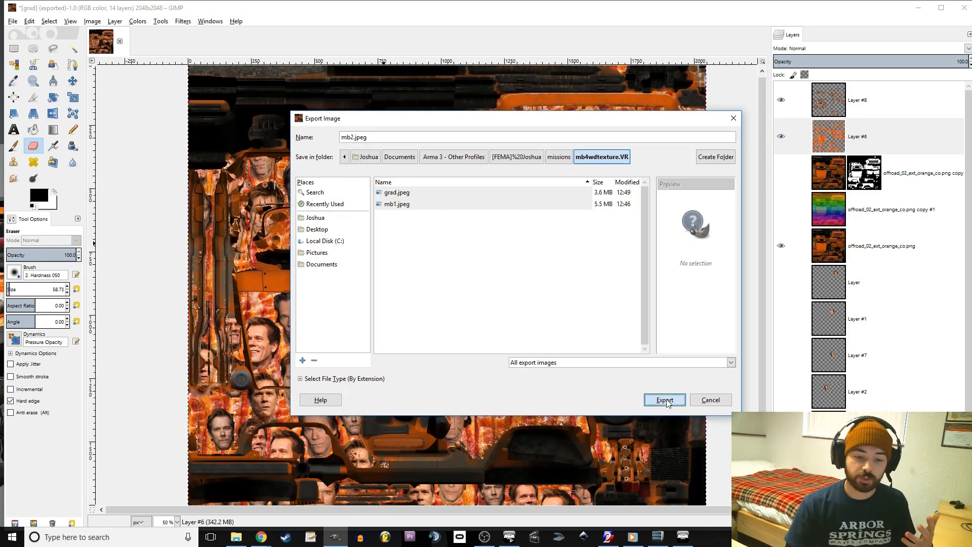
{"action": "left_click", "coordinate": [490, 333]}
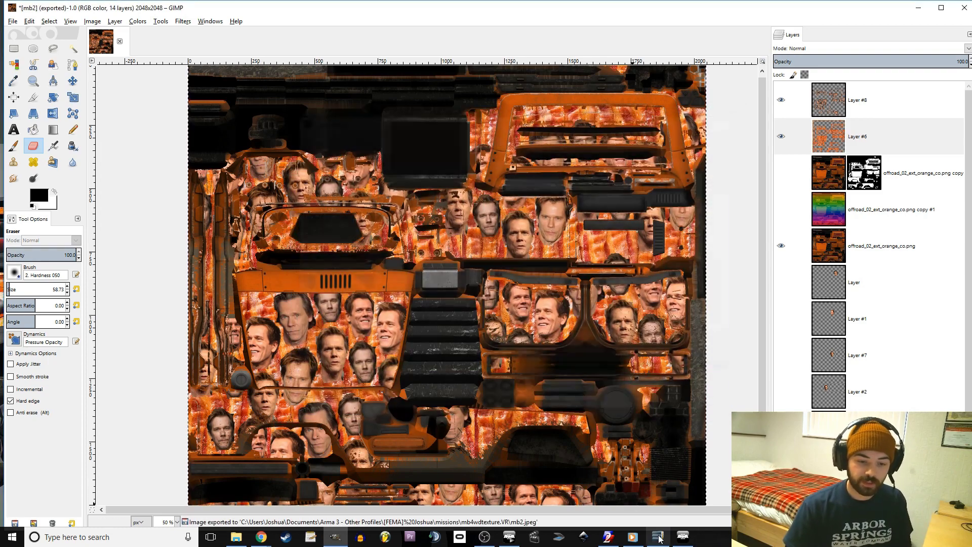
{"action": "left_click", "coordinate": [683, 537]}
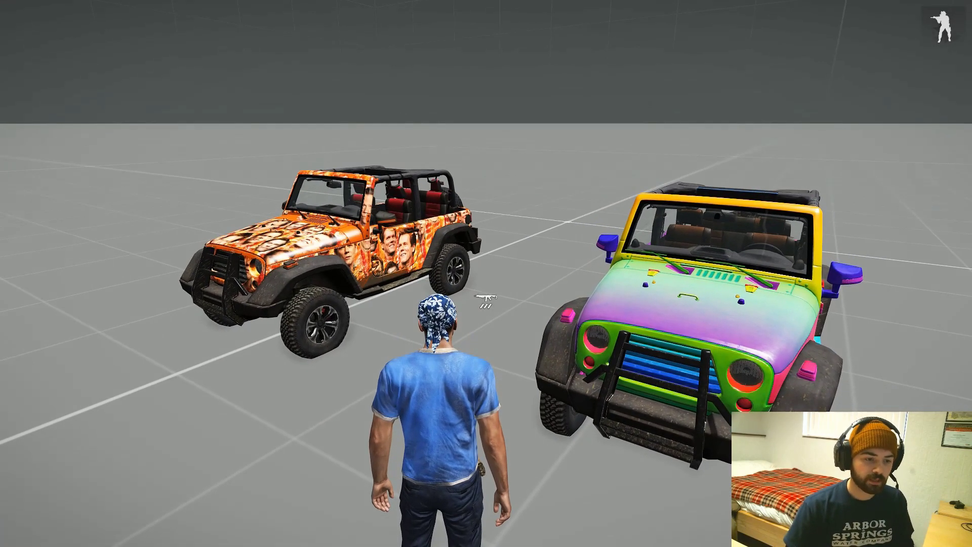
Change the debug console script from mb1.jpeg to mb2.jpeg and run it with LOCAL EXEC
{"action": "key", "text": "Escape"}
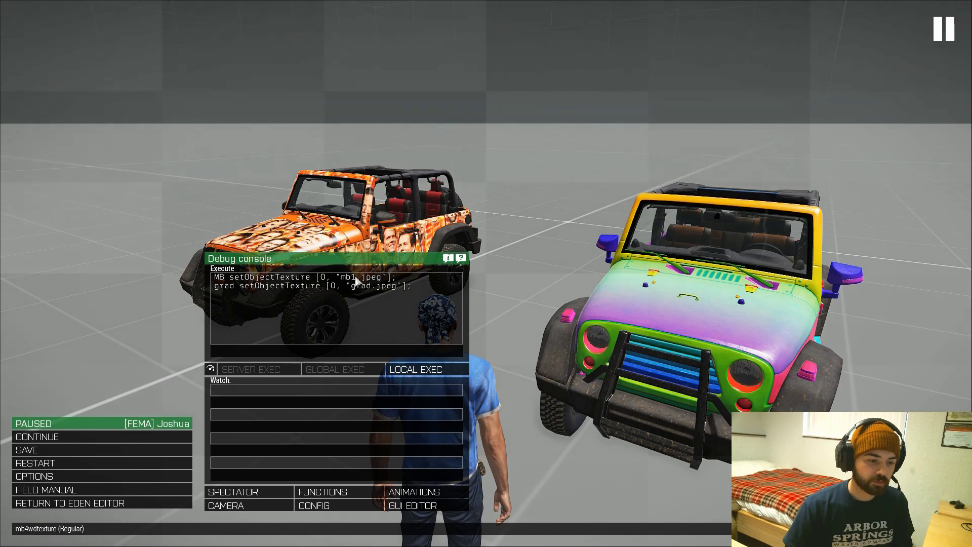
{"action": "key", "text": "BackSpace"}
{"action": "type", "text": "2"}
{"action": "left_click", "coordinate": [416, 369]}
Resume play and walk around the jeep to view the new texture from both sides
{"action": "key", "text": "Escape"}
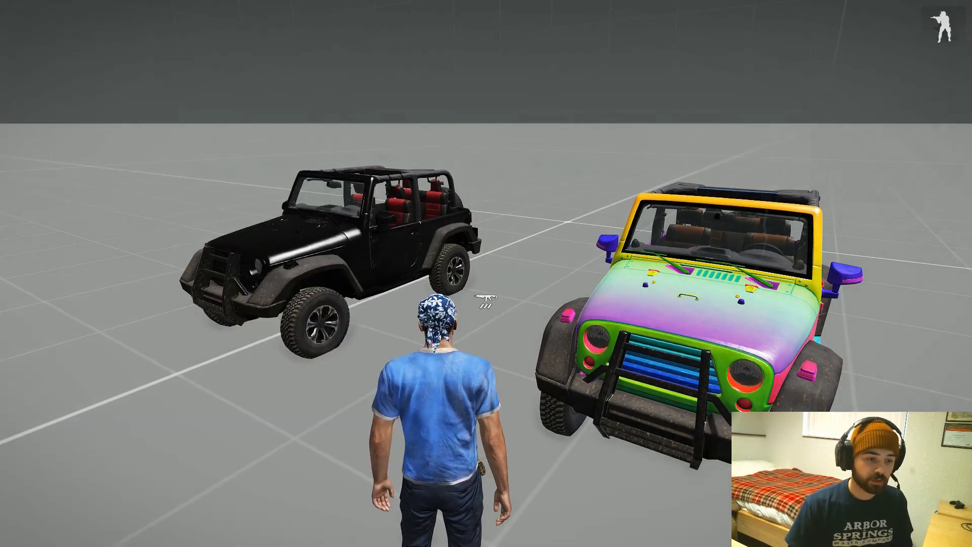
{"action": "key", "text": "w"}
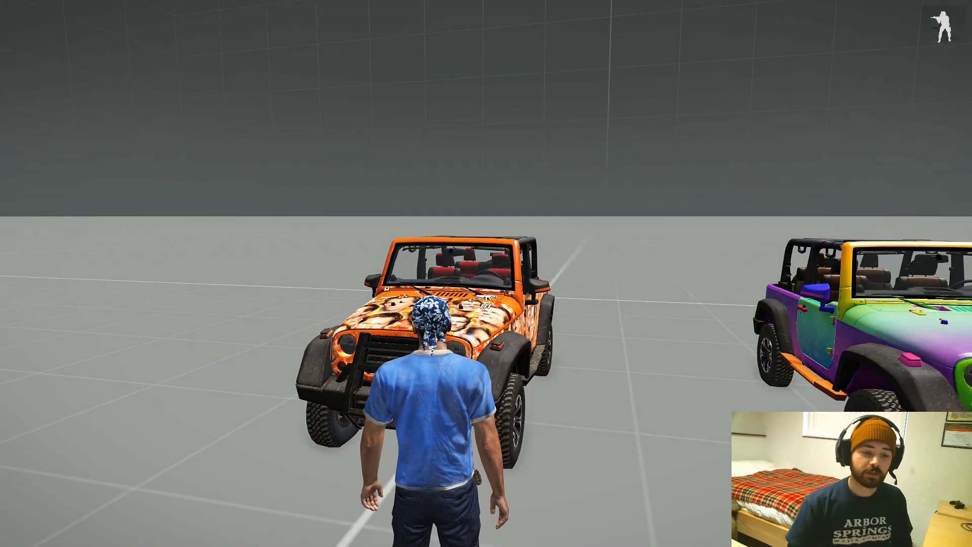
{"action": "key", "text": "a"}
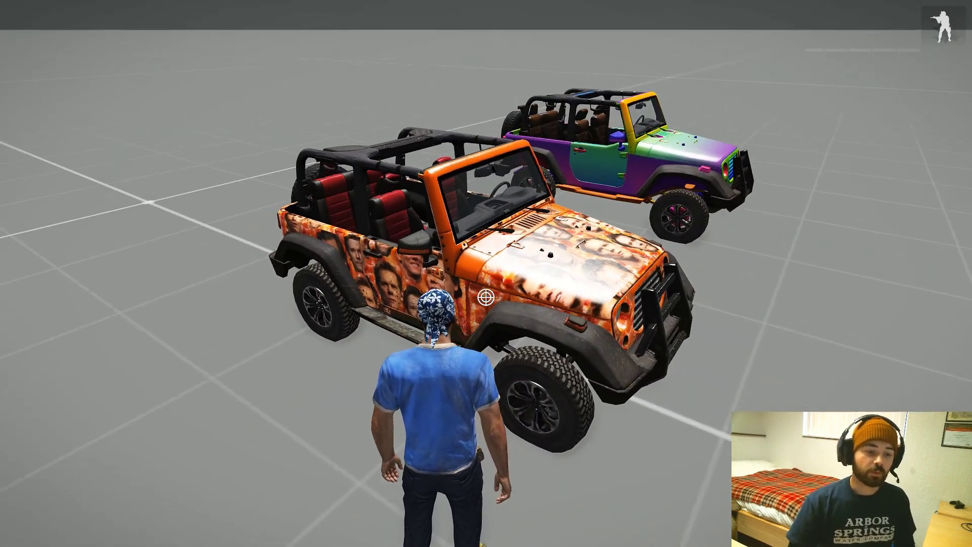
{"action": "key", "text": "a"}
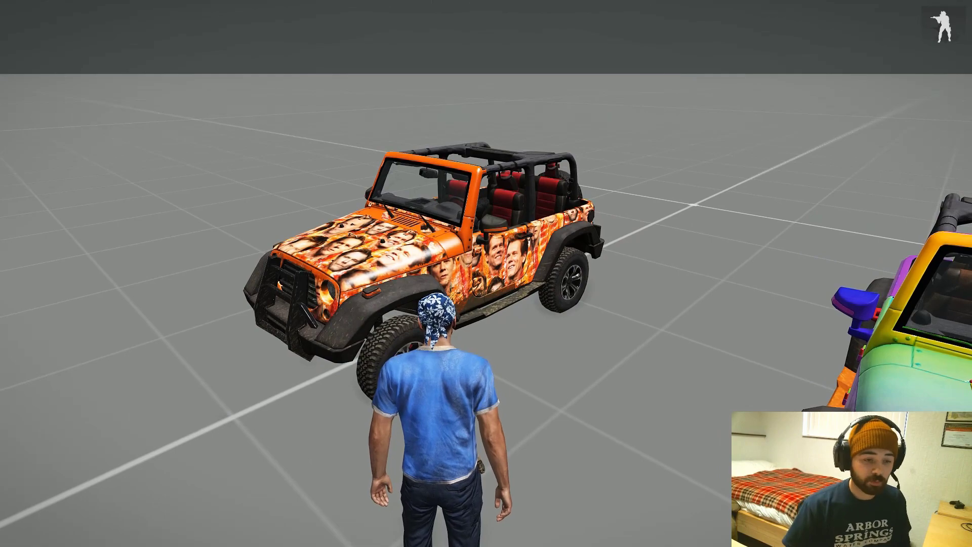
{"action": "key", "text": "alt+Tab"}
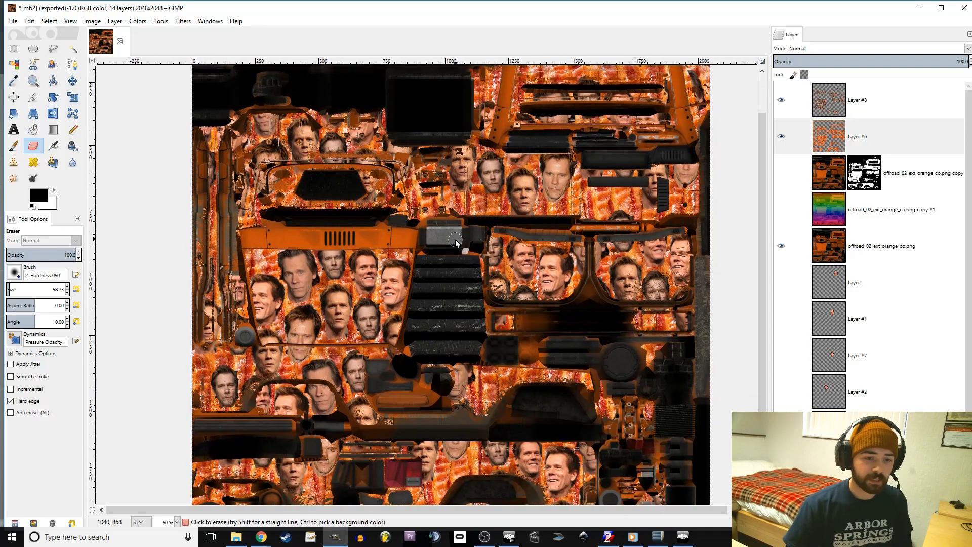
Export the texture as KevinBaconJeep.png into the Desktop's MB 4wd texture folder with default PNG settings
{"action": "scroll", "coordinate": [455, 243], "scroll_direction": "down", "scroll_amount": 1}
{"action": "key", "text": "ctrl+shift+e"}
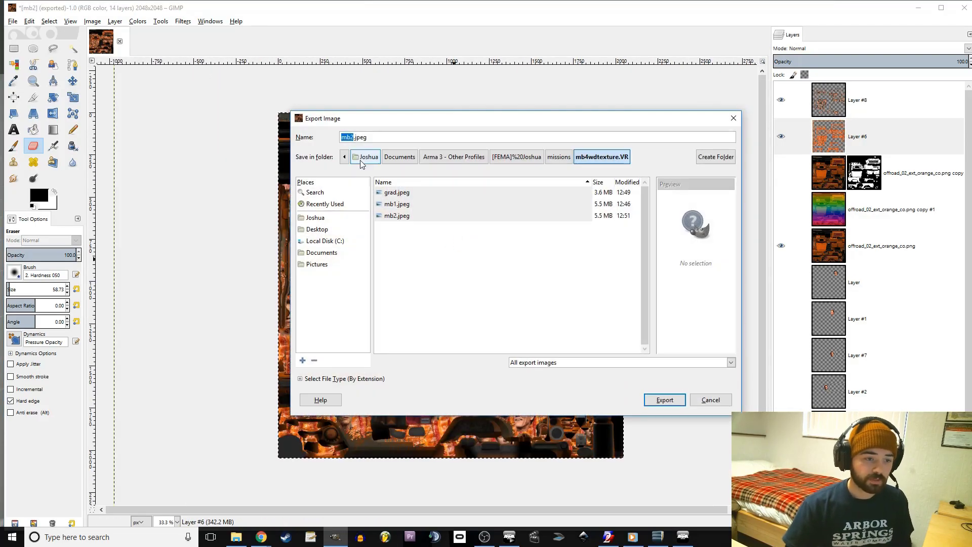
{"action": "key", "text": "Right"}
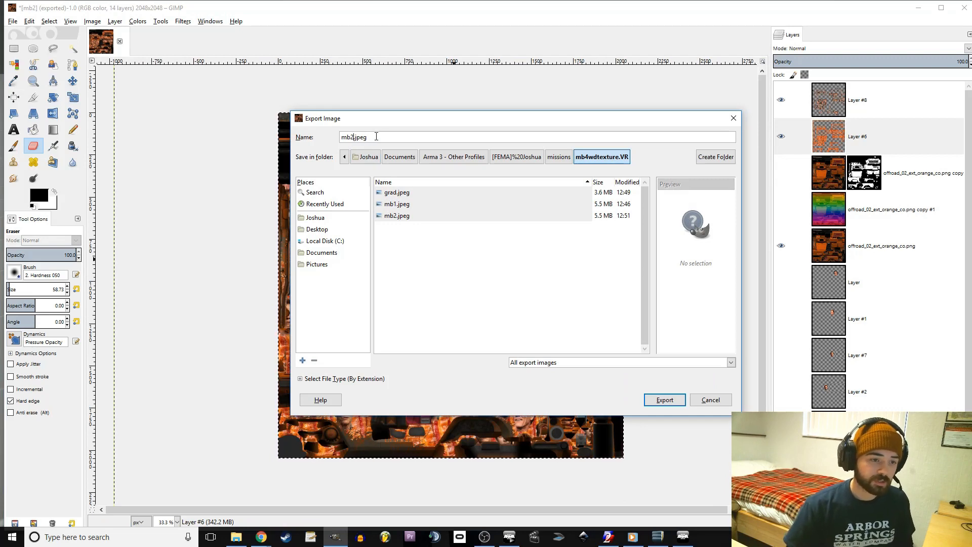
{"action": "key", "text": "BackSpace"}
{"action": "type", "text": "KevinBaconJeep"}
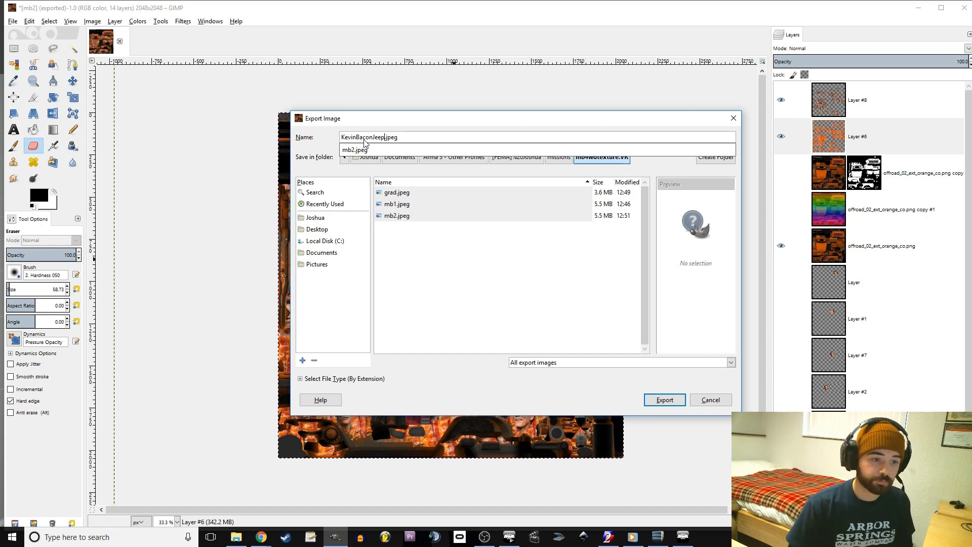
{"action": "left_click", "coordinate": [417, 137]}
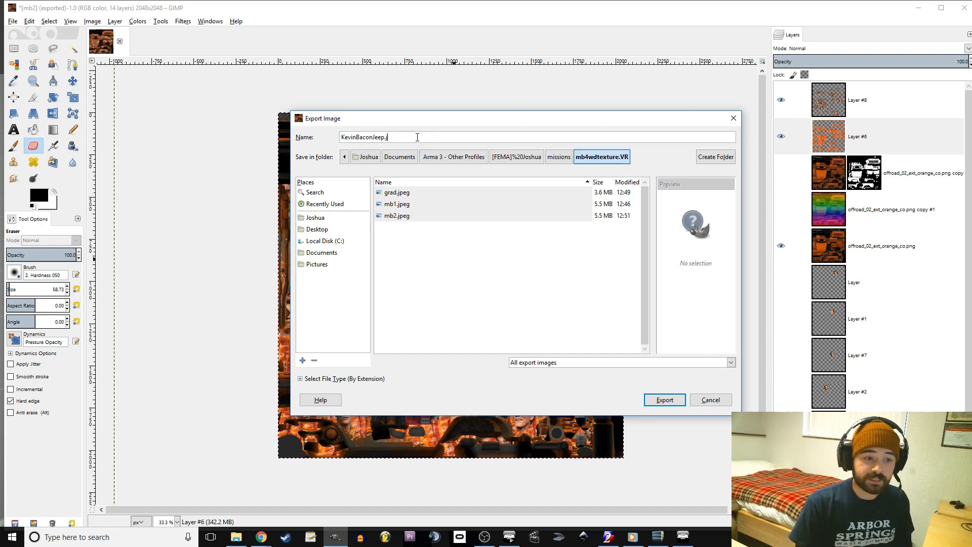
{"action": "key", "text": "BackSpace"}
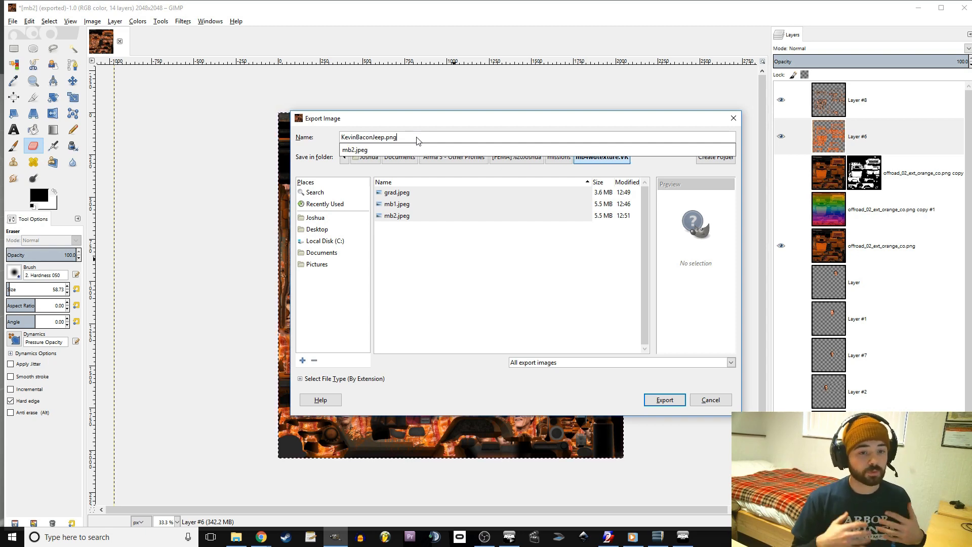
{"action": "type", "text": "png"}
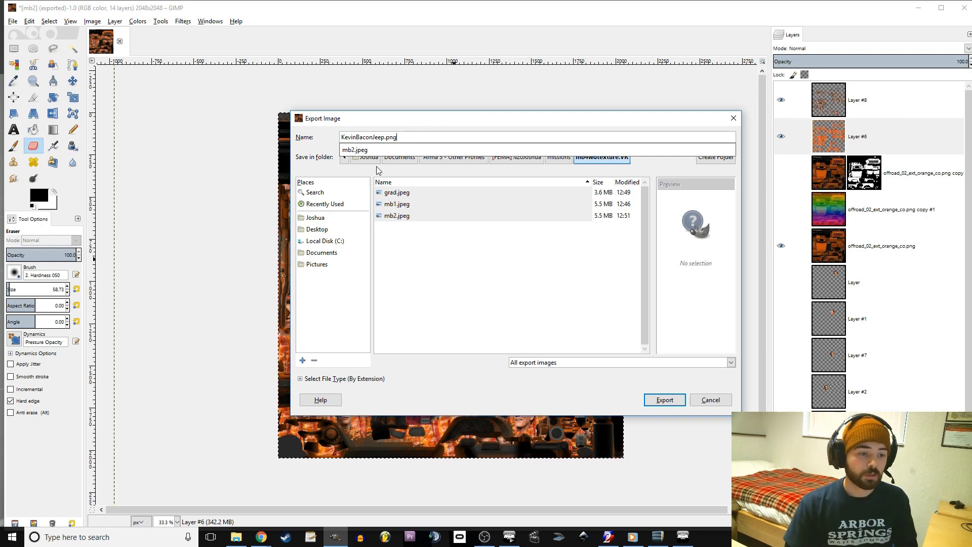
{"action": "left_click", "coordinate": [319, 231]}
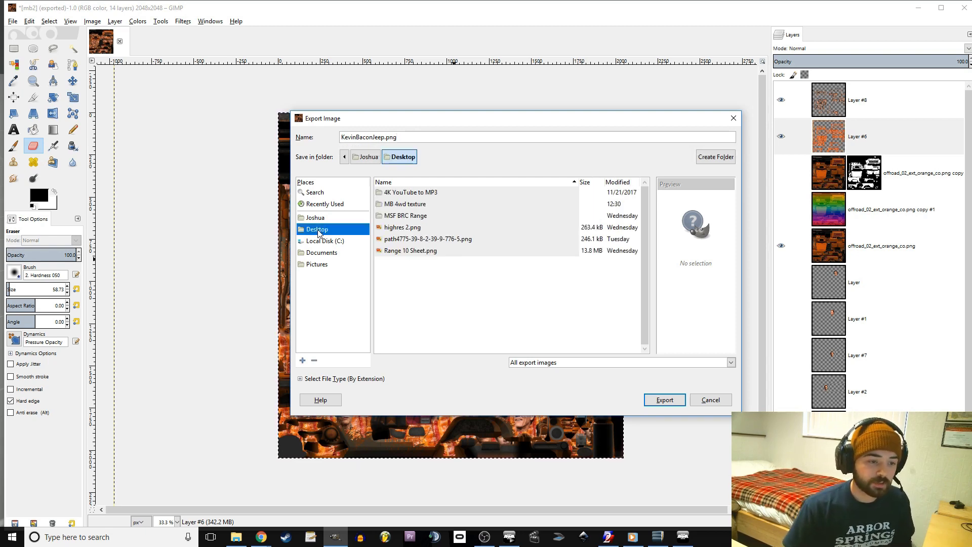
{"action": "double_click", "coordinate": [416, 204]}
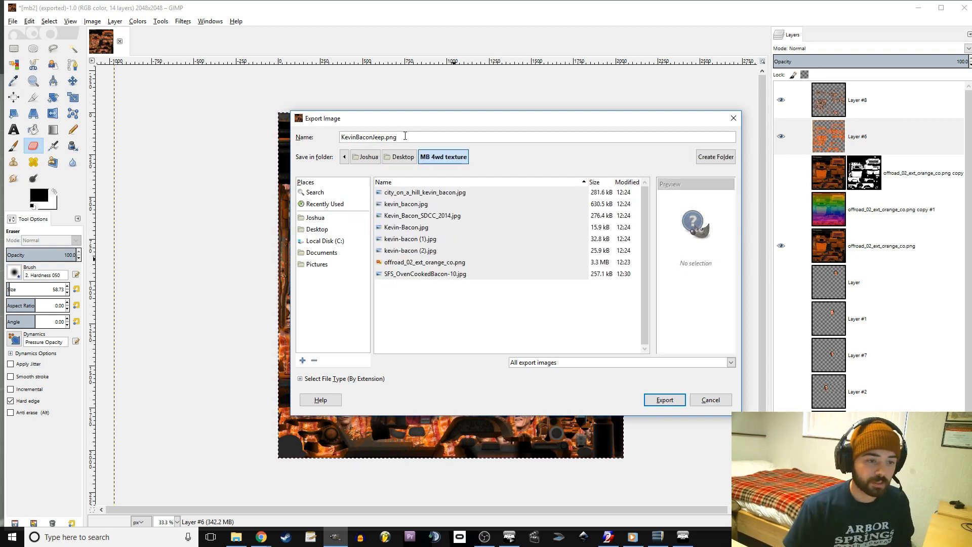
{"action": "left_click", "coordinate": [665, 400]}
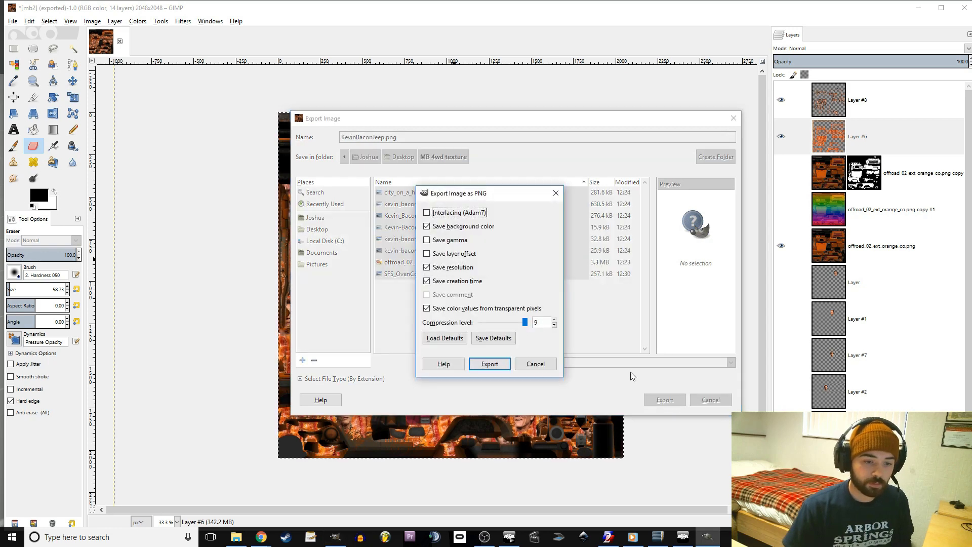
{"action": "left_click", "coordinate": [491, 361]}
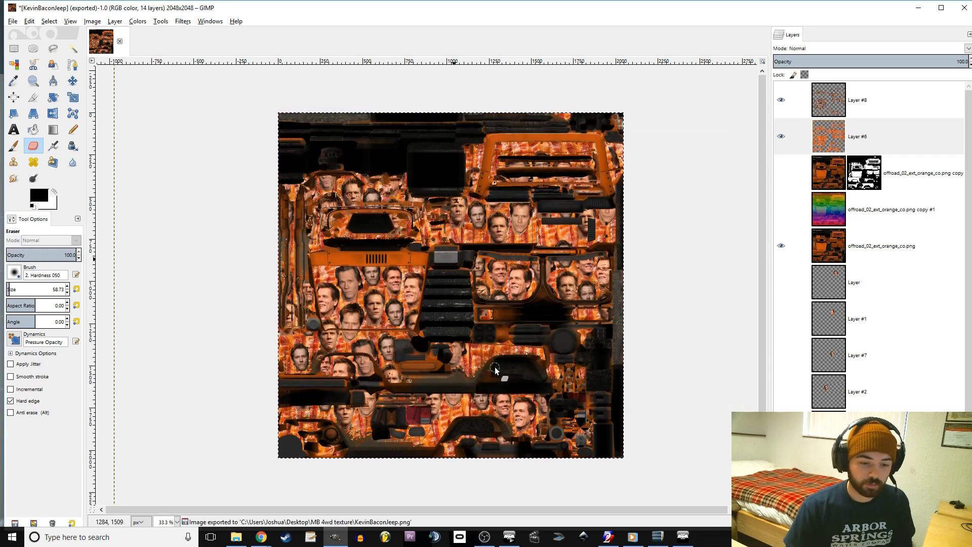
{"action": "left_click", "coordinate": [608, 536]}
Open KevinBaconJeep.png from the MB 4wd texture folder in Texture Viewer
{"action": "left_click", "coordinate": [9, 17]}
{"action": "key", "text": "BackSpace"}
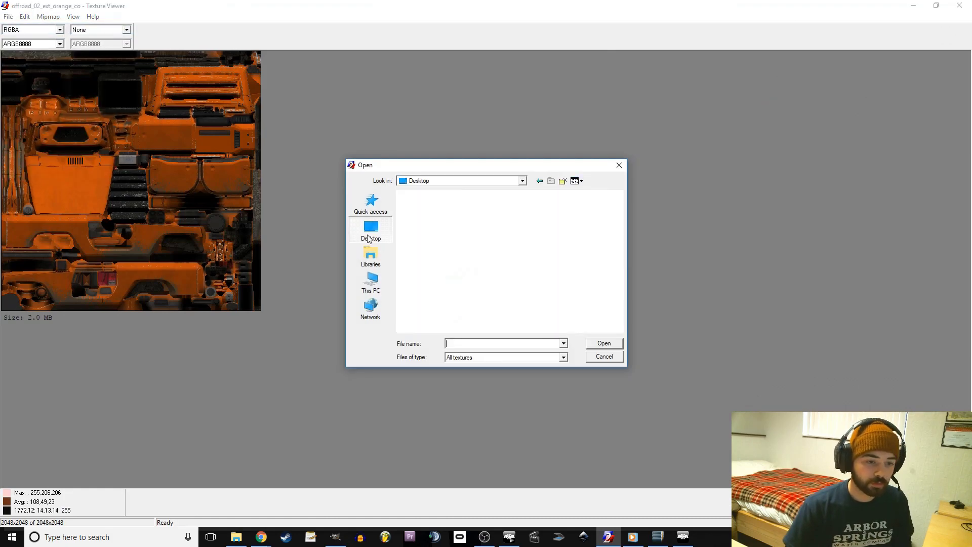
{"action": "scroll", "coordinate": [498, 235], "scroll_direction": "down", "scroll_amount": 2}
{"action": "double_click", "coordinate": [472, 298]}
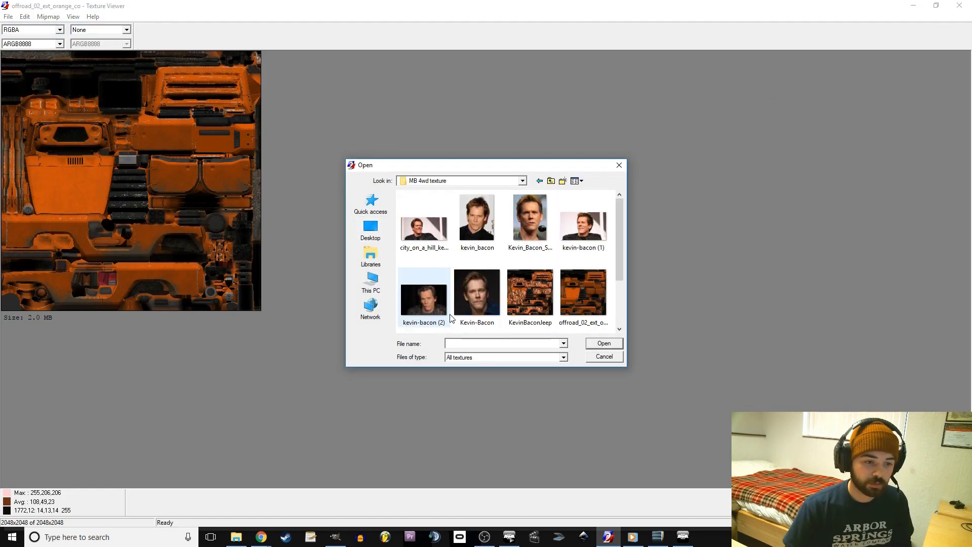
{"action": "scroll", "coordinate": [501, 291], "scroll_direction": "down", "scroll_amount": 2}
{"action": "left_click", "coordinate": [531, 223]}
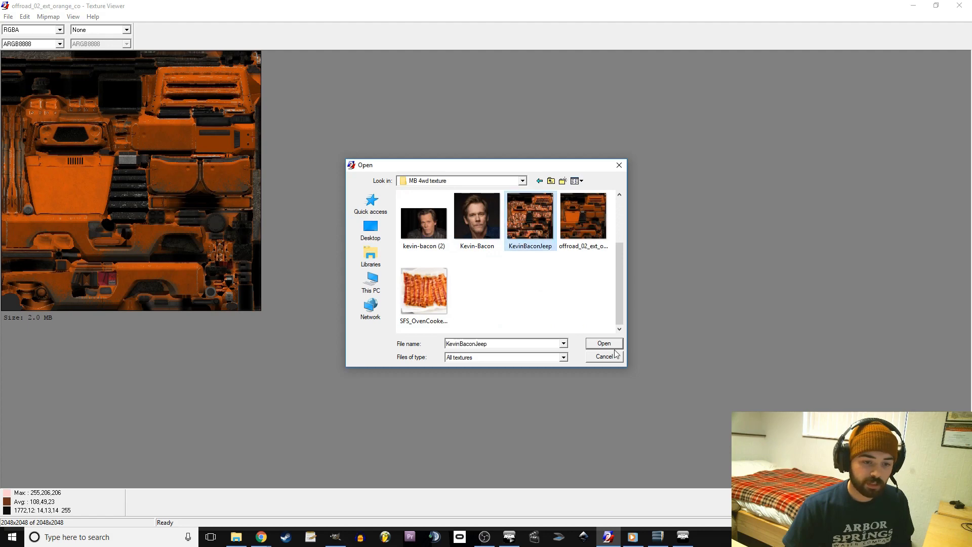
{"action": "left_click", "coordinate": [605, 343]}
{"action": "scroll", "coordinate": [82, 90], "scroll_direction": "down", "scroll_amount": 1}
{"action": "scroll", "coordinate": [82, 89], "scroll_direction": "up", "scroll_amount": 2}
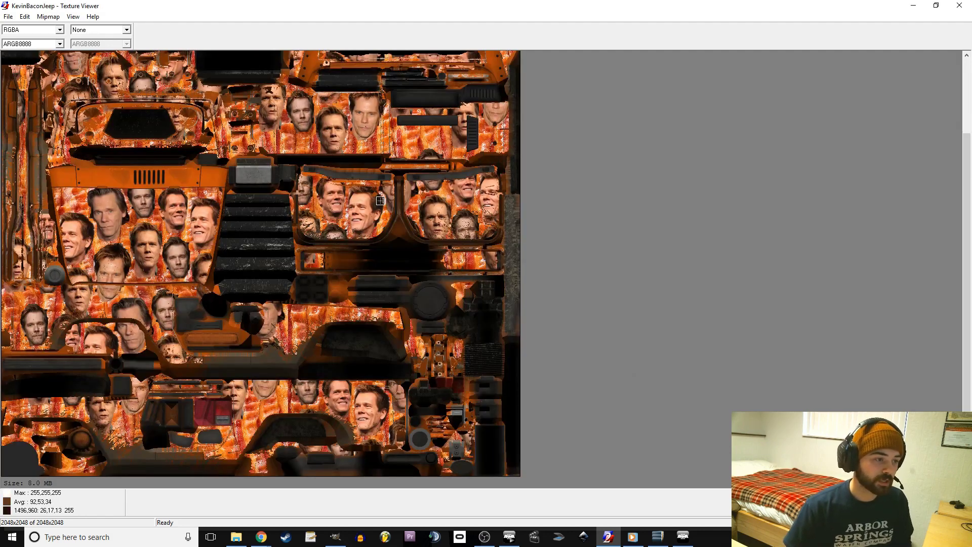
{"action": "scroll", "coordinate": [82, 89], "scroll_direction": "down", "scroll_amount": 1}
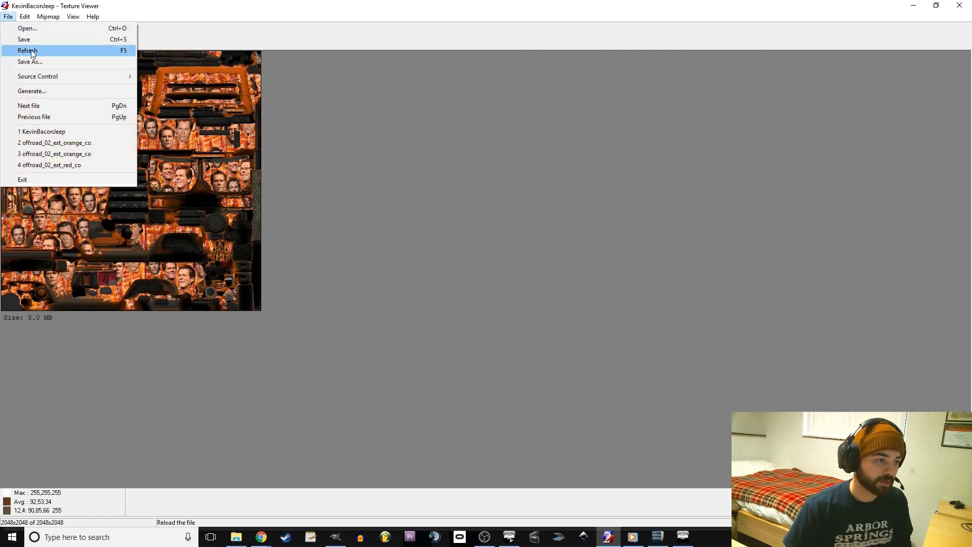
Save the texture as KevinBaconJeep.paa in the same folder
{"action": "left_click", "coordinate": [29, 62]}
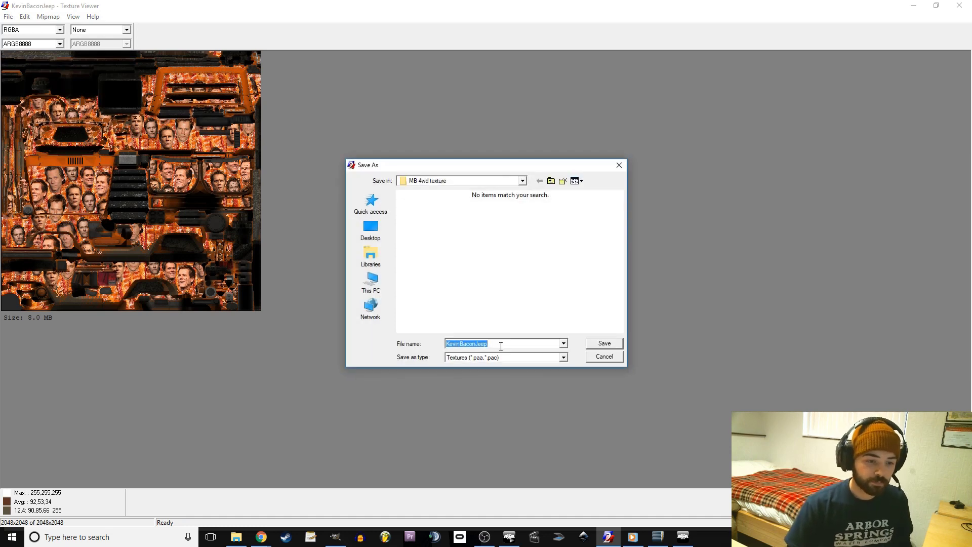
{"action": "type", "text": ".paa"}
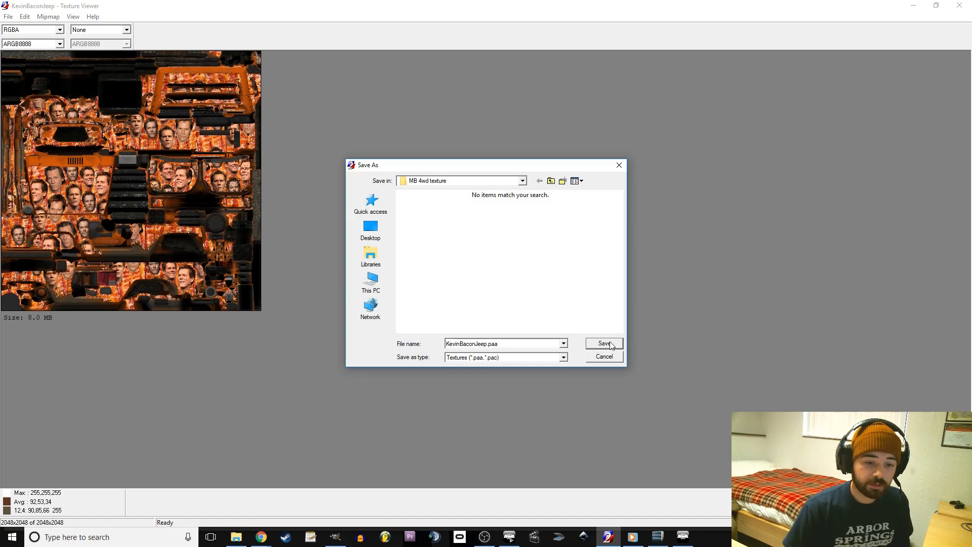
{"action": "left_click", "coordinate": [611, 345]}
Open the new KevinBaconJeep.paa from the folder to confirm it loads correctly
{"action": "left_click", "coordinate": [915, 8]}
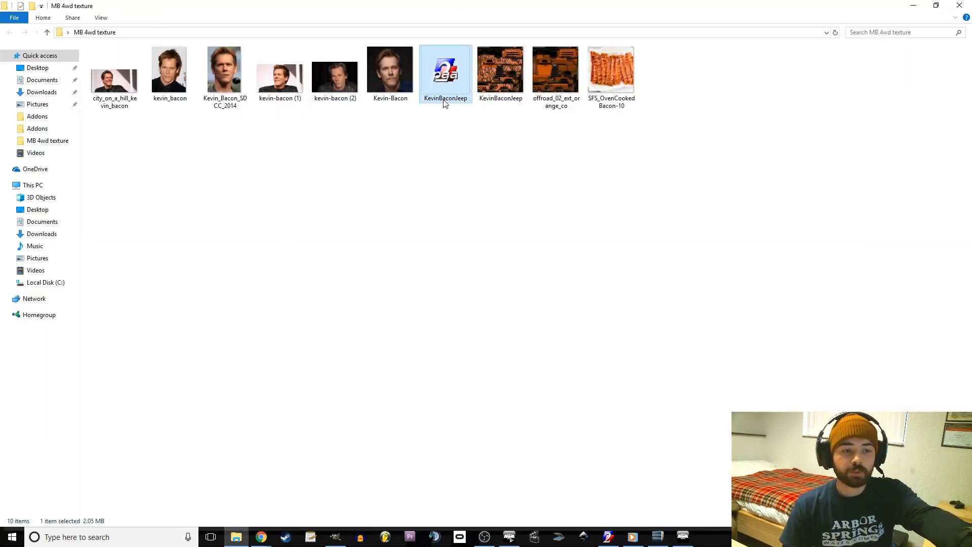
{"action": "double_click", "coordinate": [442, 84]}
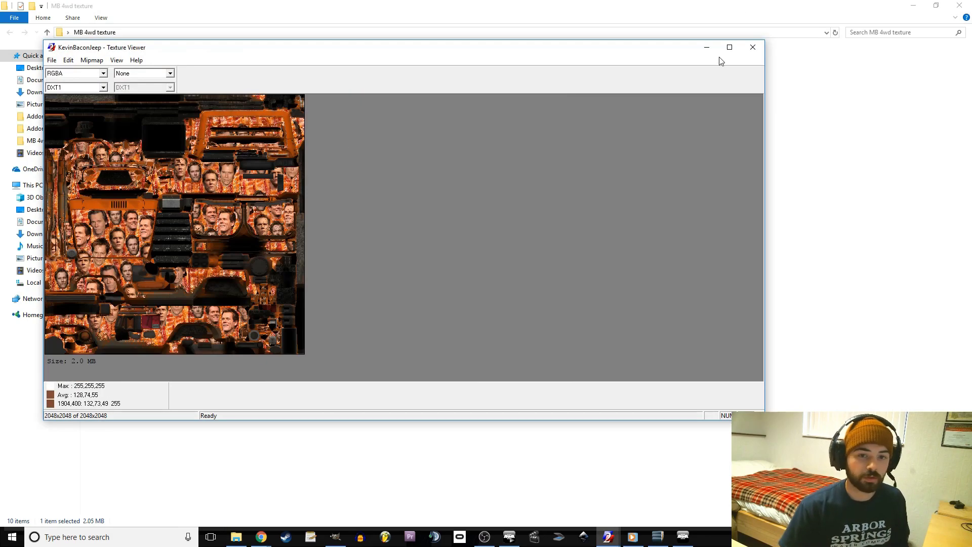
{"action": "left_click", "coordinate": [753, 47]}
{"action": "key", "text": "alt+Tab"}
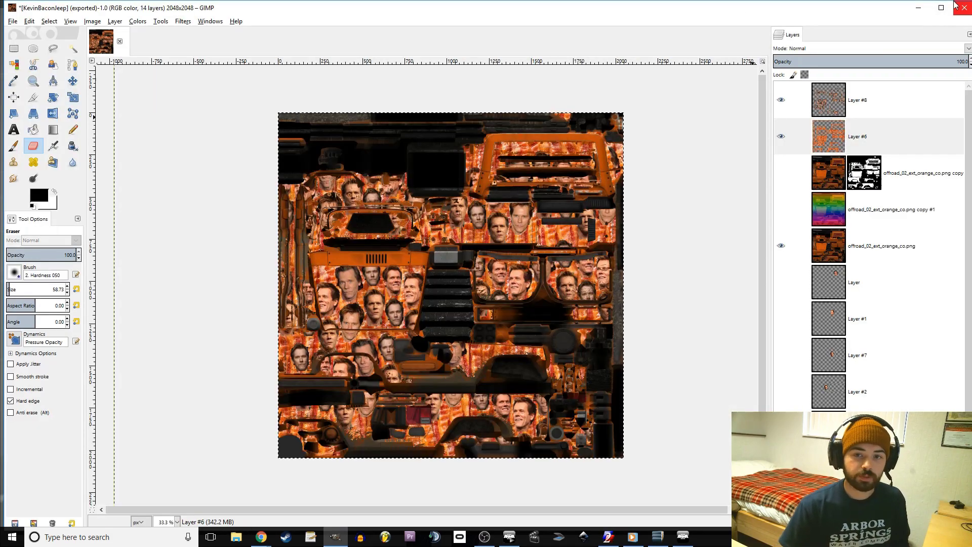
Leave the game for the Eden Editor and zoom the Altis map into Kavala
{"action": "left_click", "coordinate": [918, 7]}
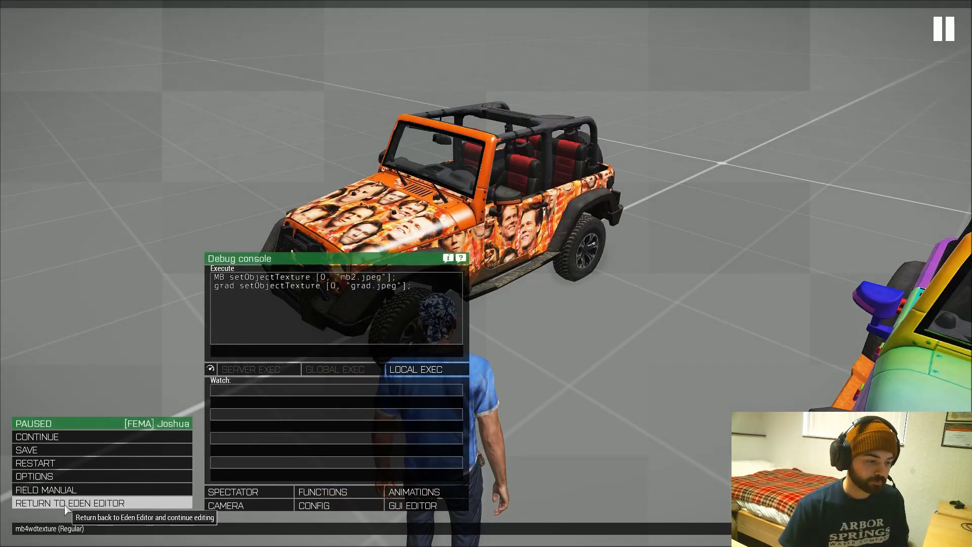
{"action": "left_click", "coordinate": [66, 503]}
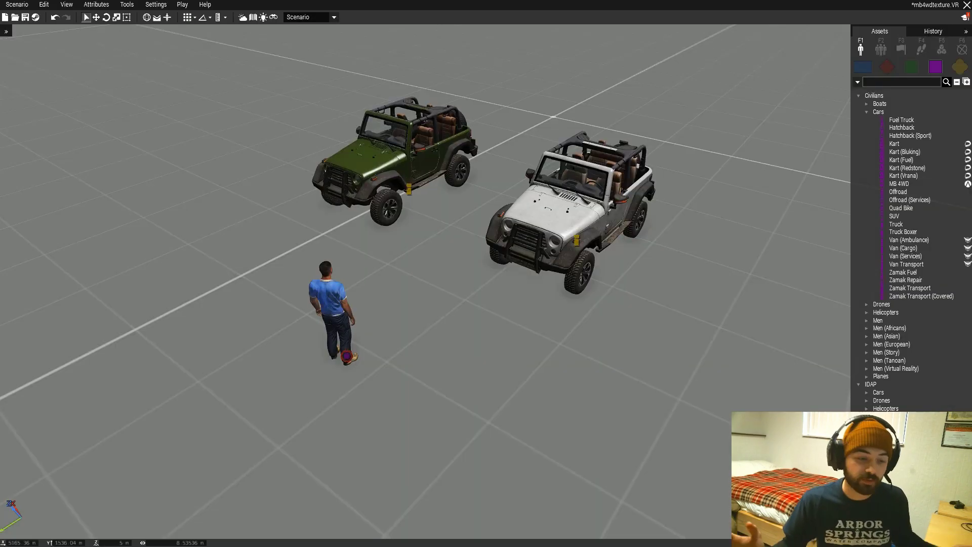
{"action": "left_click", "coordinate": [5, 18]}
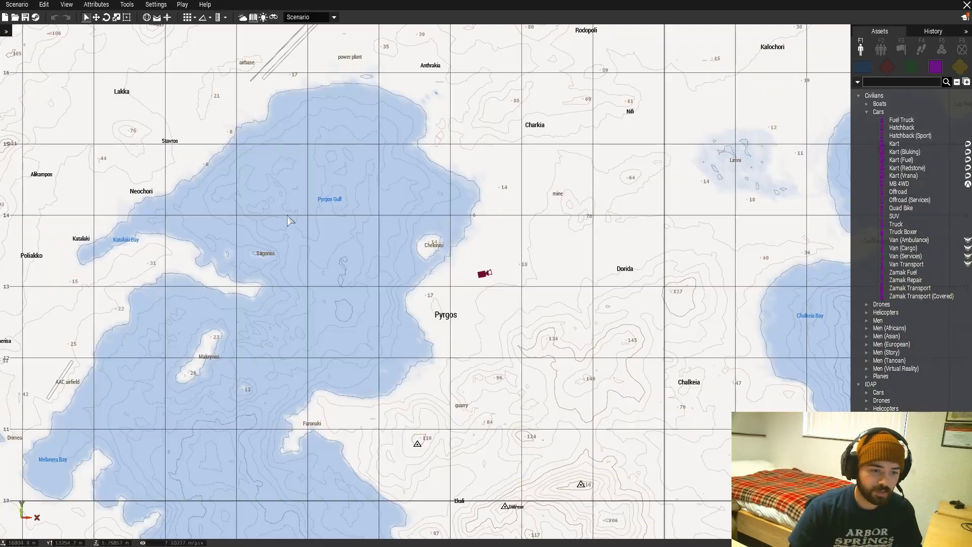
{"action": "left_click_drag", "start_coordinate": [252, 291], "coordinate": [659, 183]}
{"action": "scroll", "coordinate": [370, 274], "scroll_direction": "down", "scroll_amount": 5}
{"action": "scroll", "coordinate": [370, 274], "scroll_direction": "up", "scroll_amount": 3}
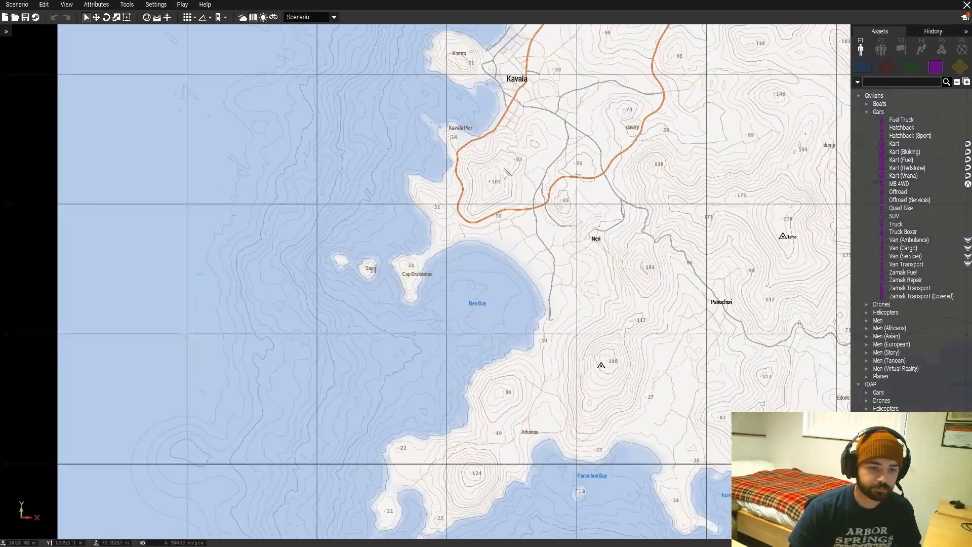
{"action": "scroll", "coordinate": [549, 257], "scroll_direction": "up", "scroll_amount": 3}
{"action": "scroll", "coordinate": [550, 257], "scroll_direction": "up", "scroll_amount": 3}
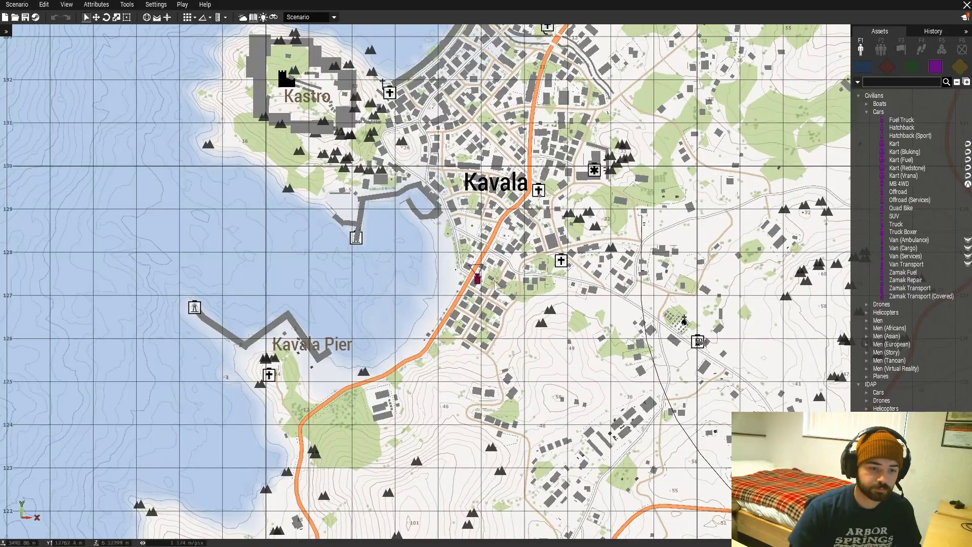
{"action": "scroll", "coordinate": [498, 280], "scroll_direction": "up", "scroll_amount": 3}
Place an MB 4WD on the Kavala beachside road in 3D view and open its attributes
{"action": "key", "text": "m"}
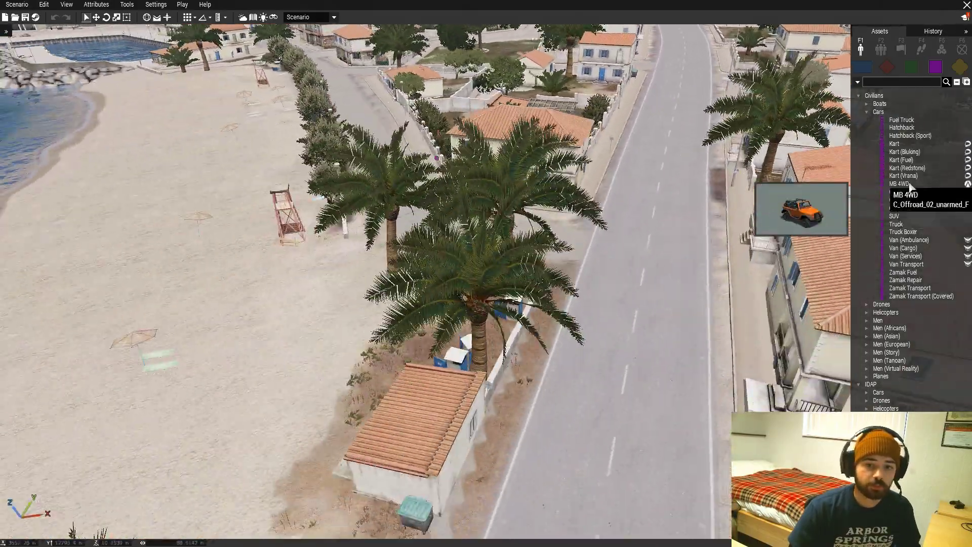
{"action": "left_click", "coordinate": [899, 184]}
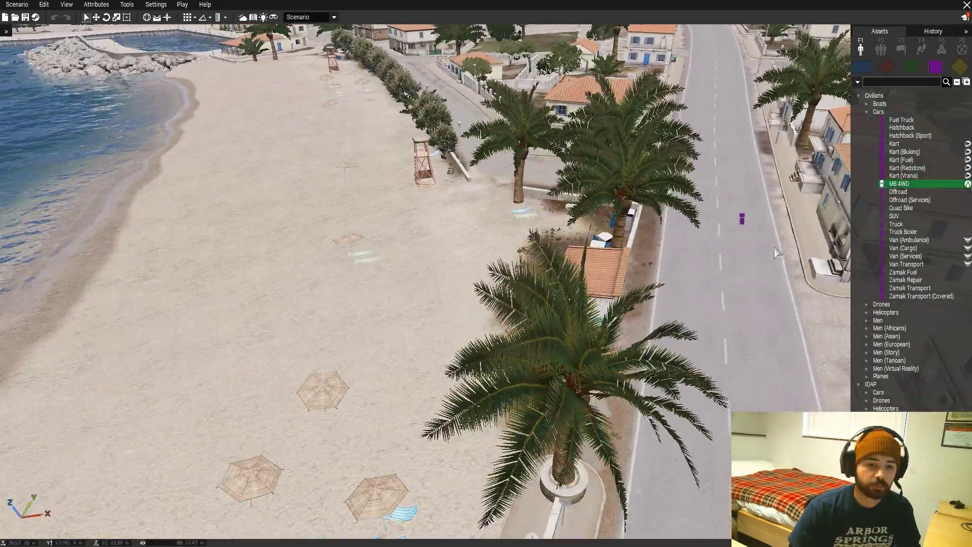
{"action": "left_click", "coordinate": [624, 369]}
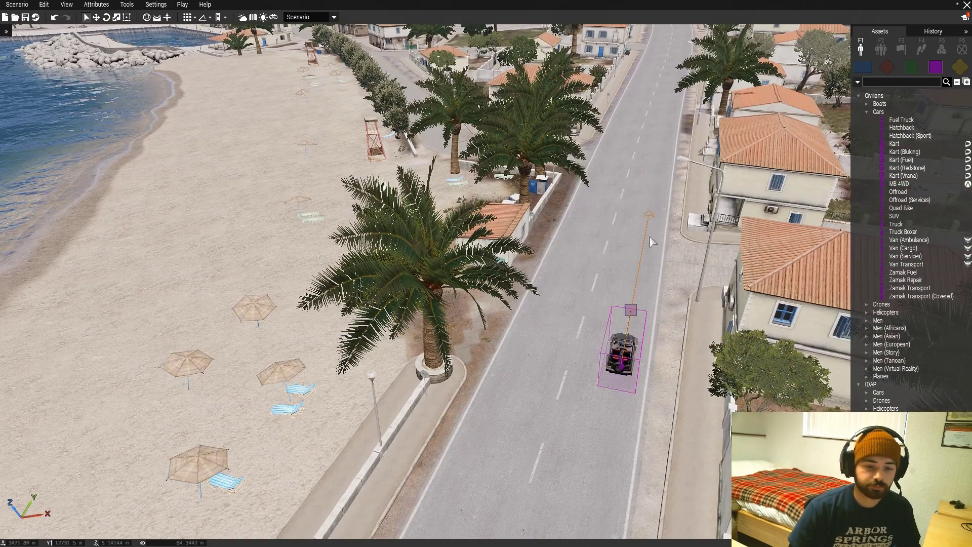
{"action": "double_click", "coordinate": [630, 357]}
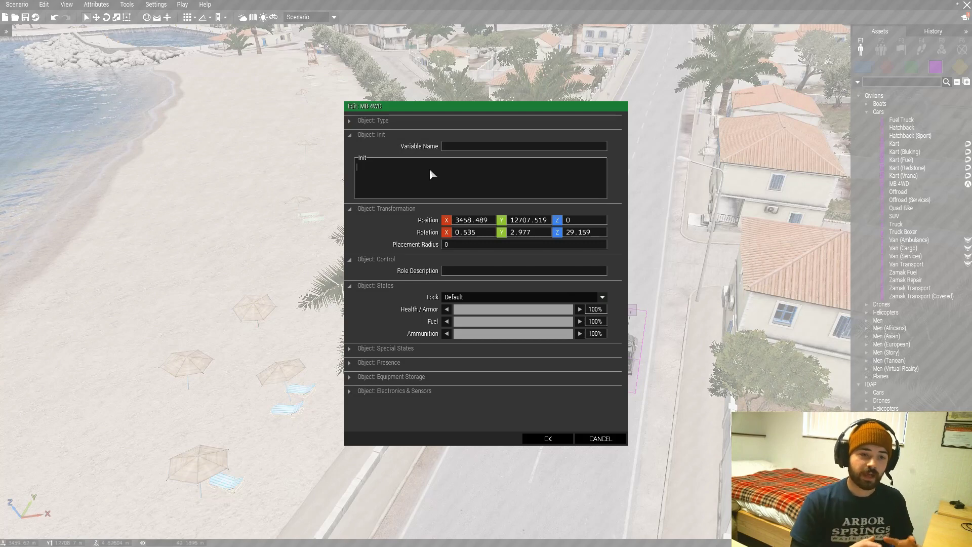
Give the jeep an Init line applying KevinBaconJeep.paa with setObjectTexture, checking the file name in Explorer
{"action": "type", "text": "this"}
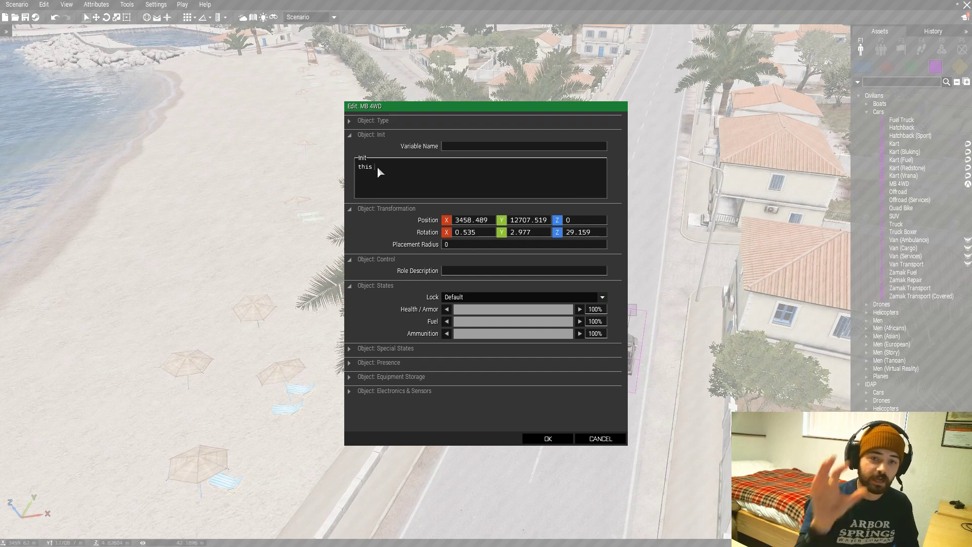
{"action": "type", "text": " setObjectT"}
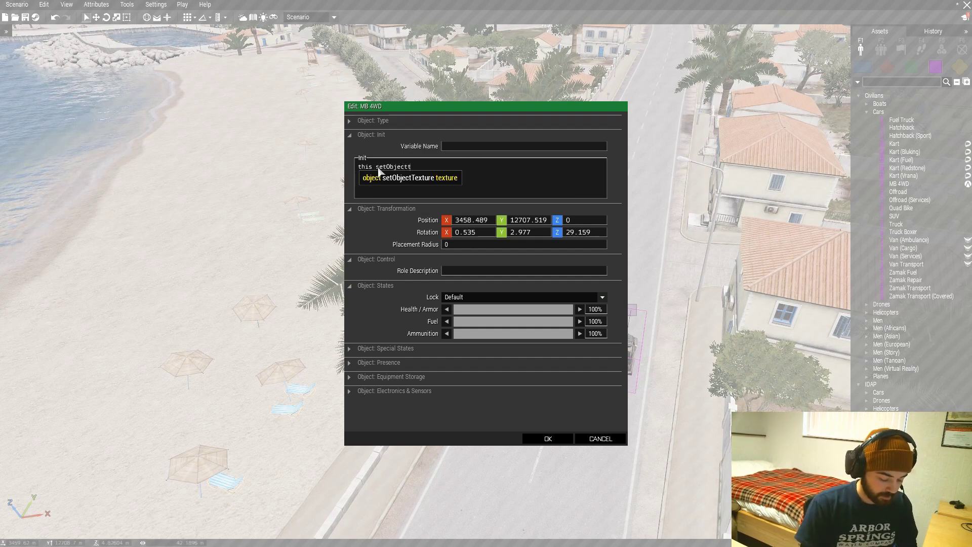
{"action": "type", "text": "exture ["}
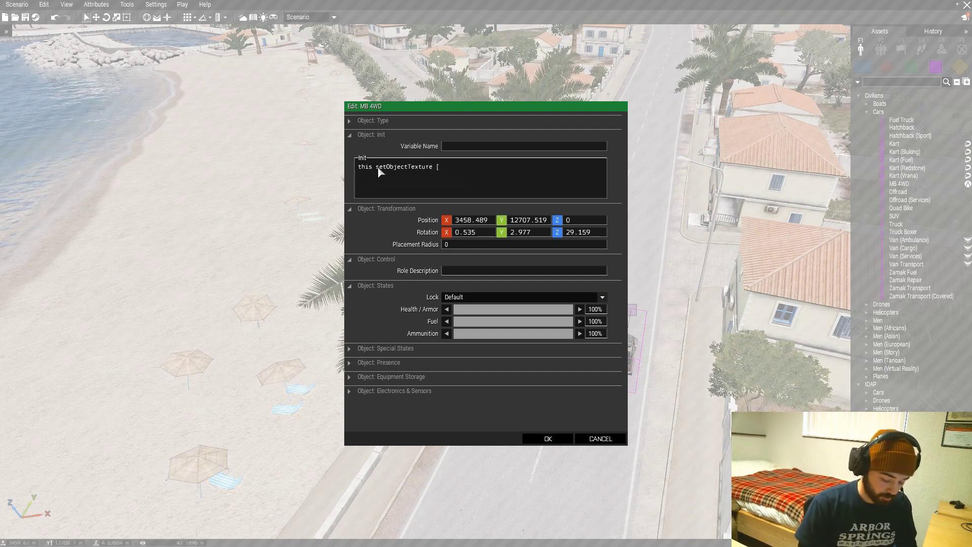
{"action": "type", "text": "0, \""}
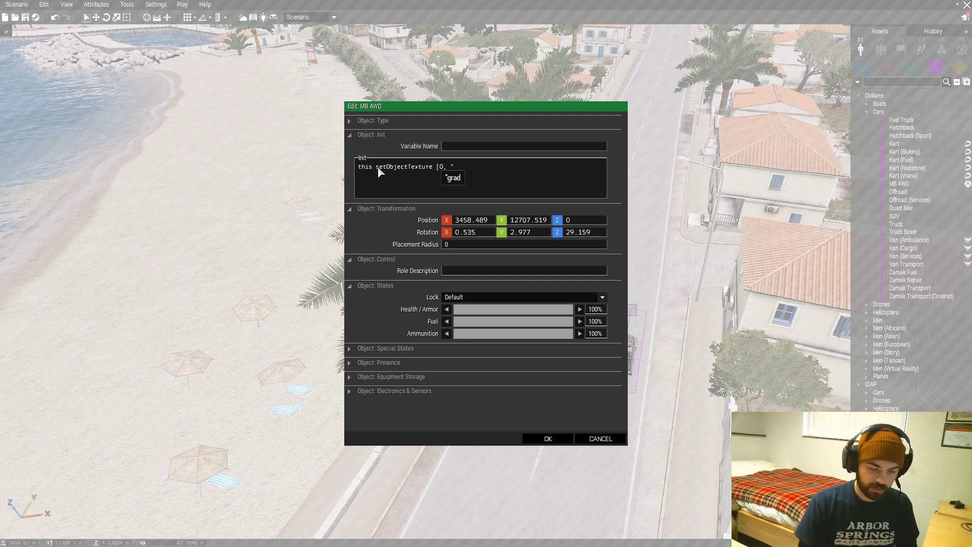
{"action": "key", "text": "super+e"}
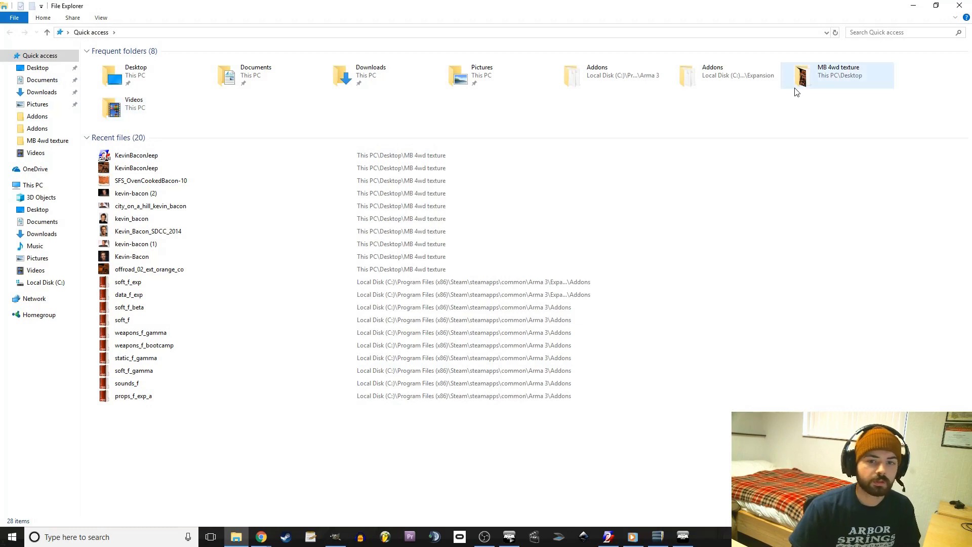
{"action": "double_click", "coordinate": [803, 78]}
{"action": "left_click", "coordinate": [448, 103]}
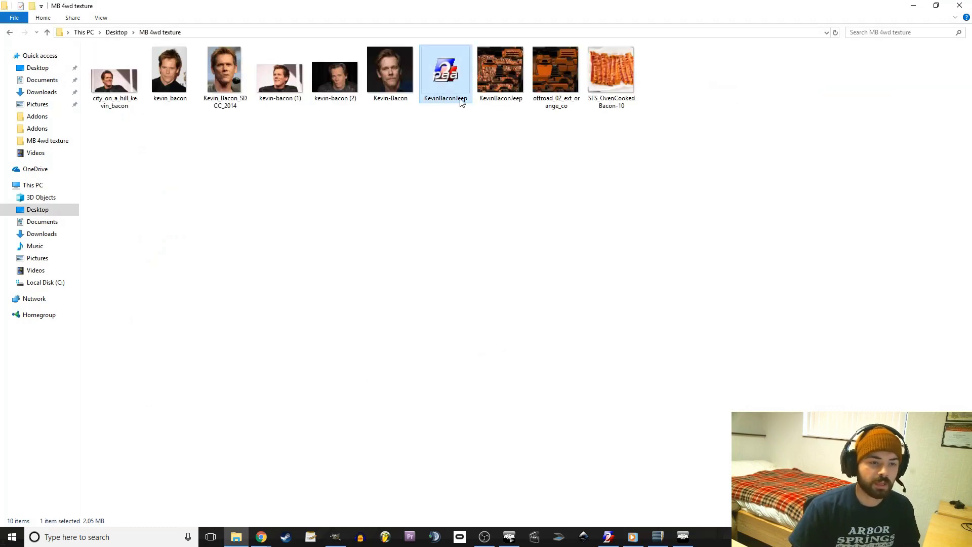
{"action": "left_click", "coordinate": [462, 100]}
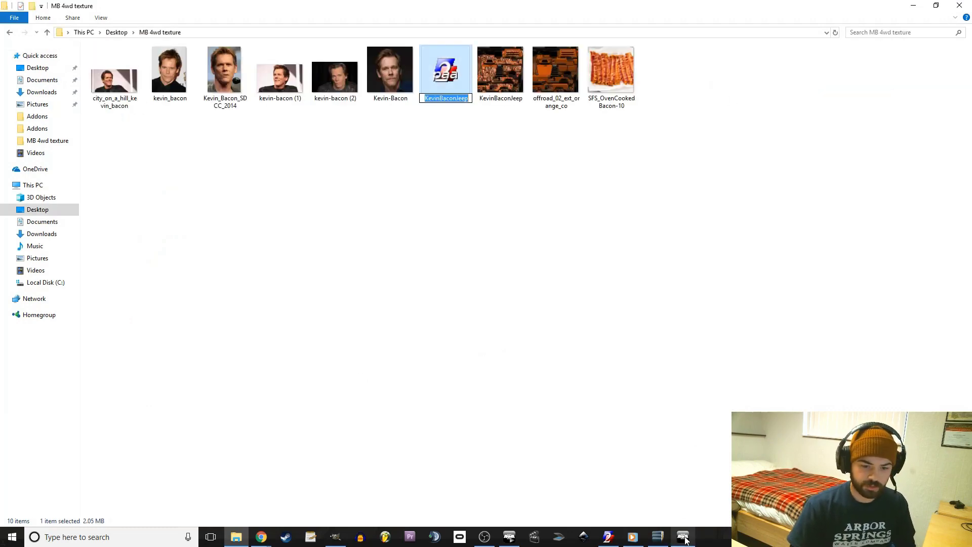
{"action": "left_click", "coordinate": [685, 538]}
{"action": "type", "text": ".paa\"];"}
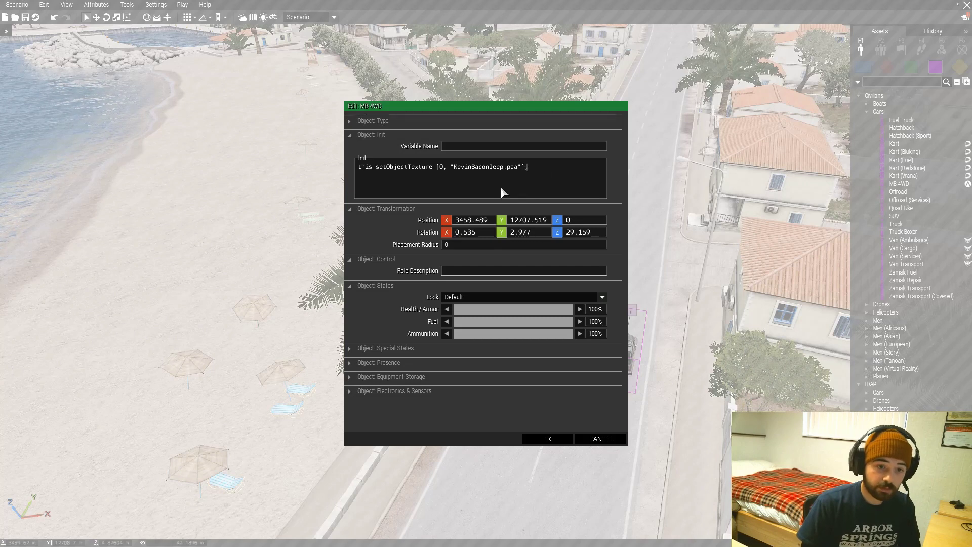
{"action": "left_click", "coordinate": [564, 439]}
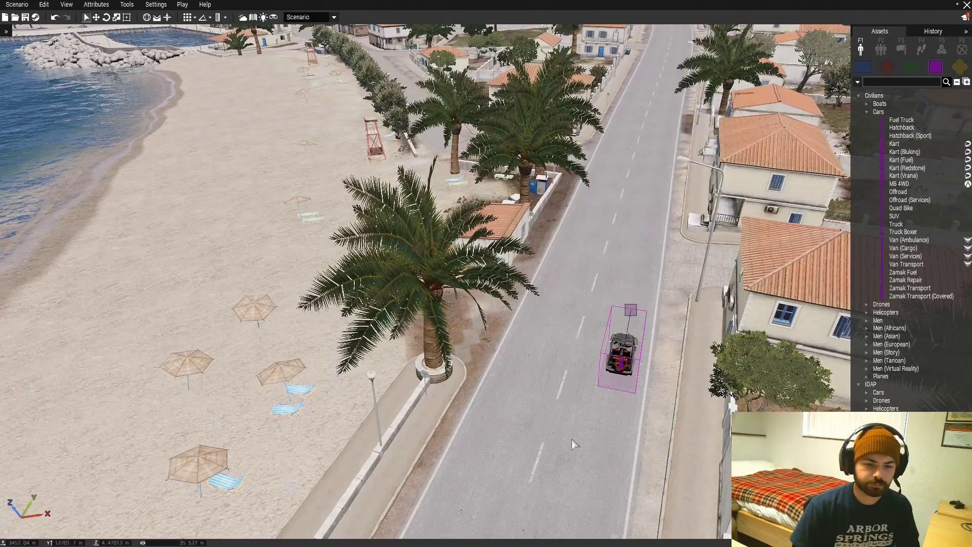
Save the scenario as altistest
{"action": "left_click", "coordinate": [24, 18]}
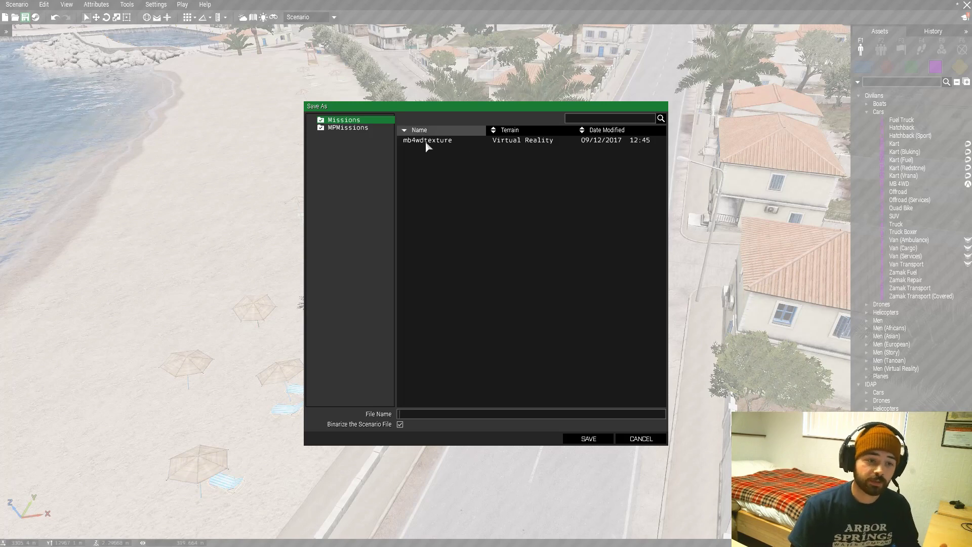
{"action": "type", "text": "altistest"}
{"action": "key", "text": "Return"}
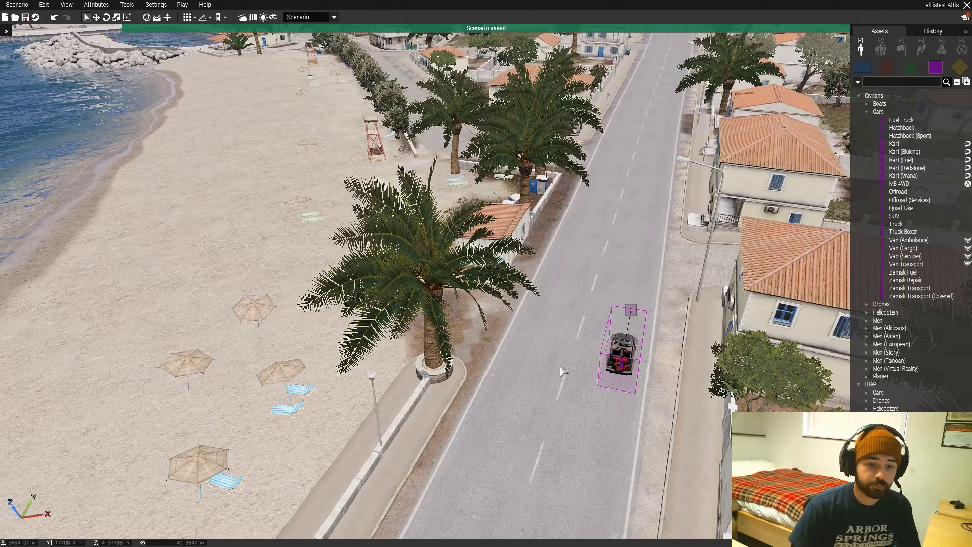
{"action": "key", "text": "alt+Tab"}
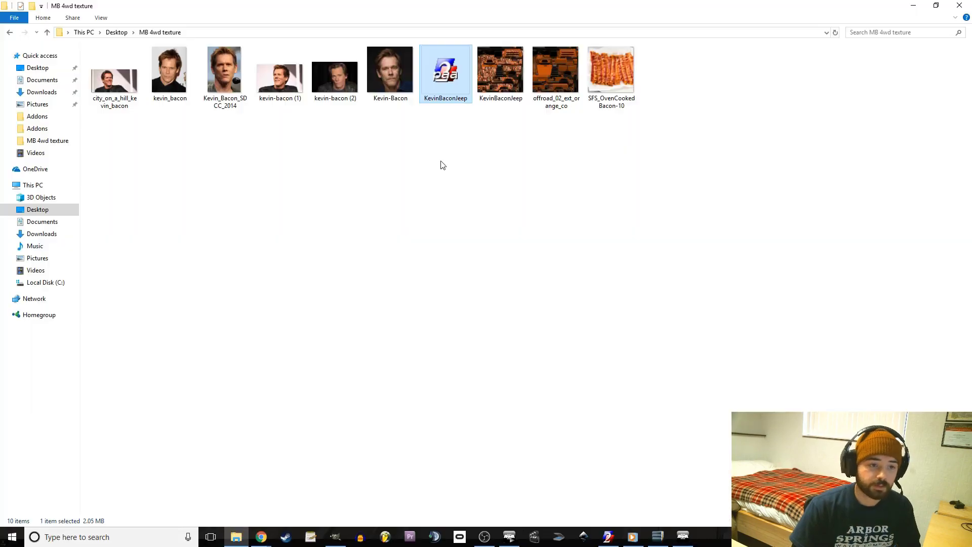
Browse Documents > Arma 3 - Other Profiles > profile > missions > altistest.Altis to confirm the texture is there
{"action": "left_click", "coordinate": [59, 224]}
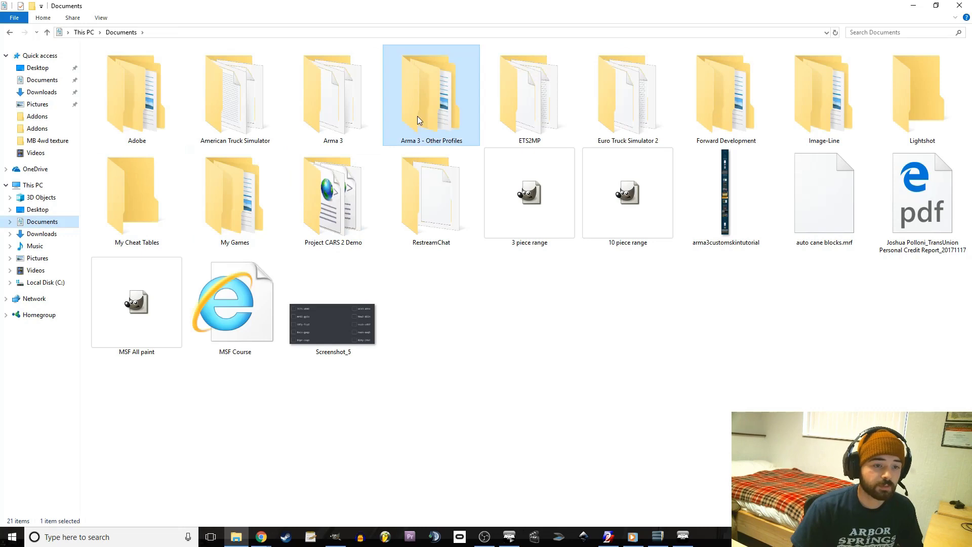
{"action": "double_click", "coordinate": [418, 116]}
{"action": "double_click", "coordinate": [177, 63]}
{"action": "double_click", "coordinate": [161, 72]}
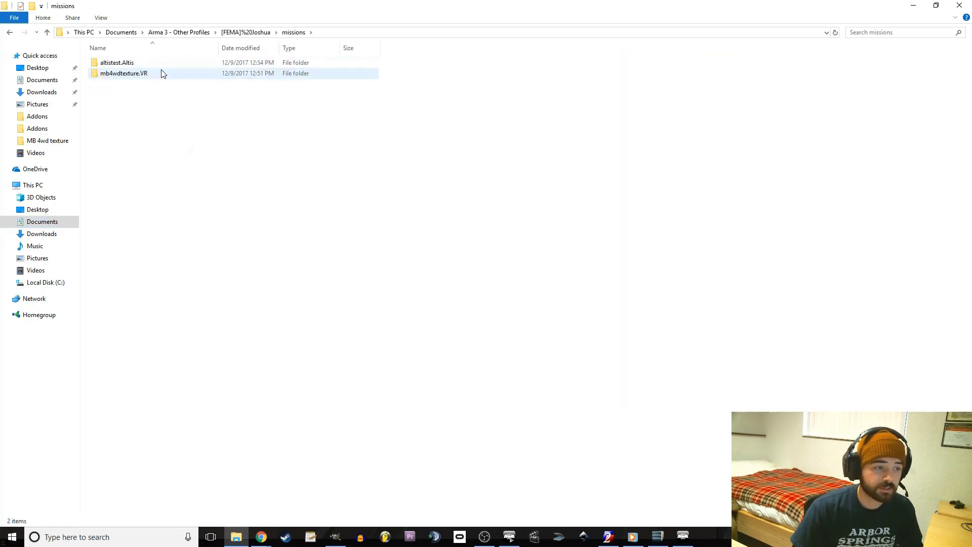
{"action": "double_click", "coordinate": [134, 66]}
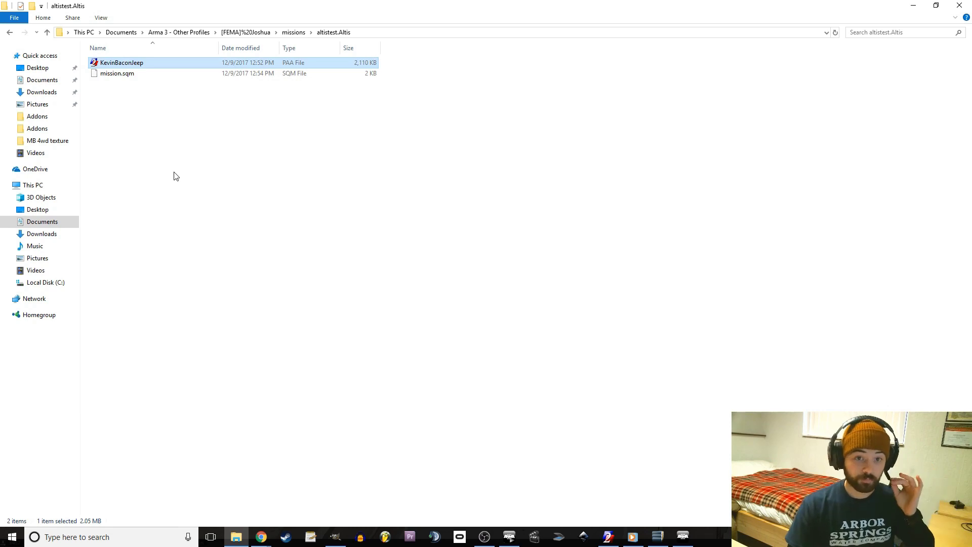
{"action": "left_click", "coordinate": [683, 536]}
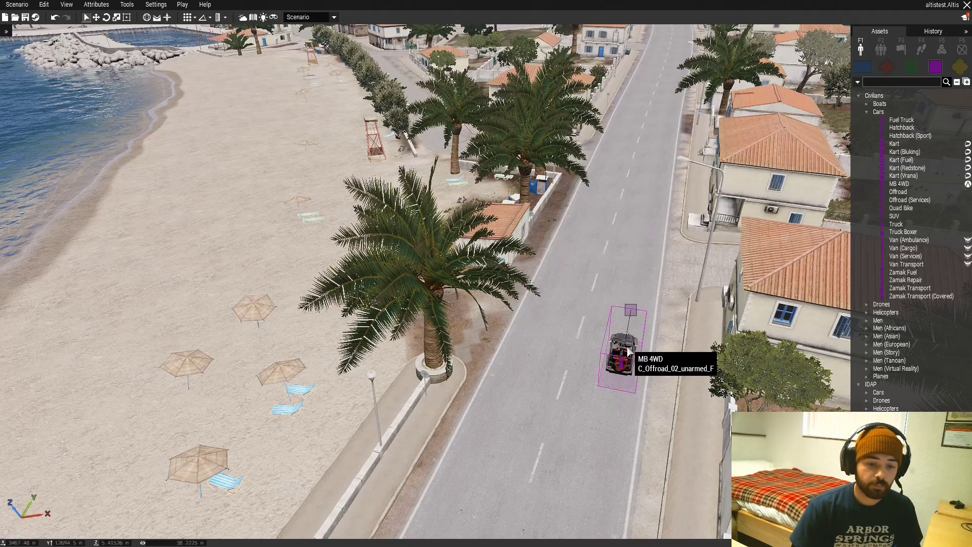
Play the scenario, drive the Kevin Bacon jeep down the street, then get out and view it
{"action": "left_click", "coordinate": [182, 4]}
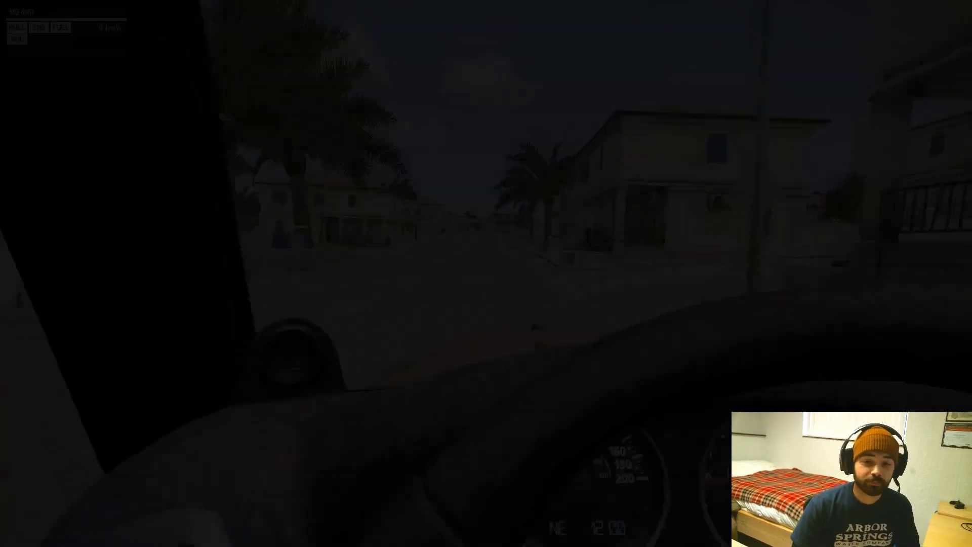
{"action": "key", "text": "w"}
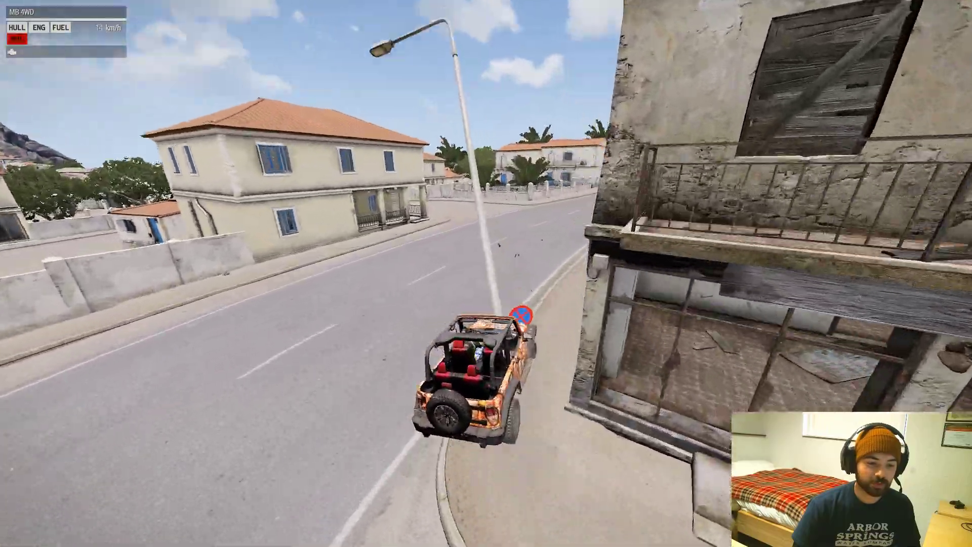
{"action": "scroll", "coordinate": [486, 273], "scroll_direction": "down", "scroll_amount": 1}
{"action": "key", "text": "space"}
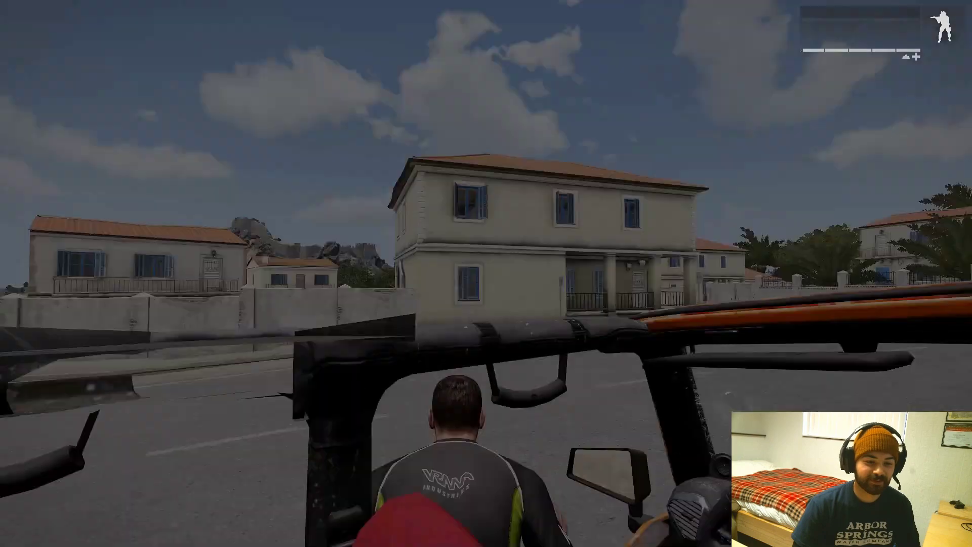
{"action": "key", "text": "s"}
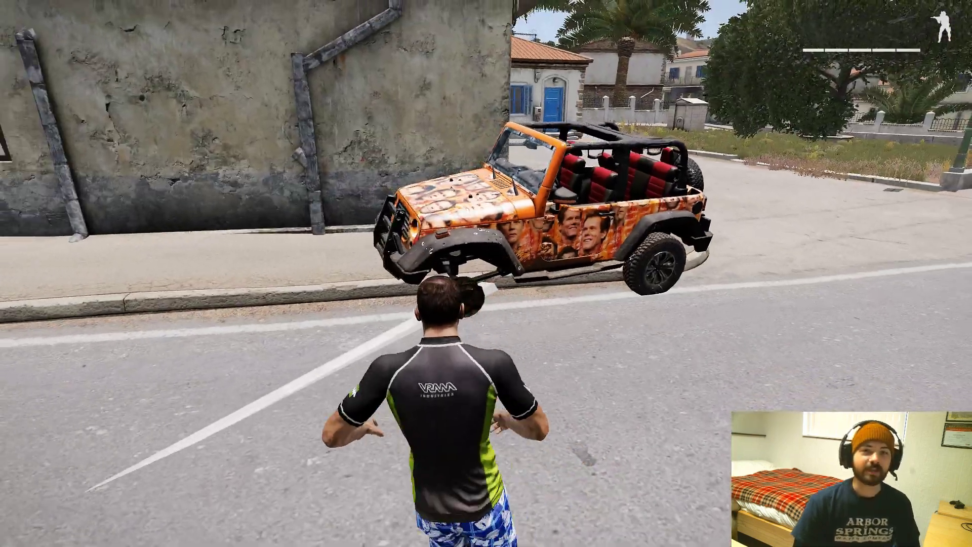